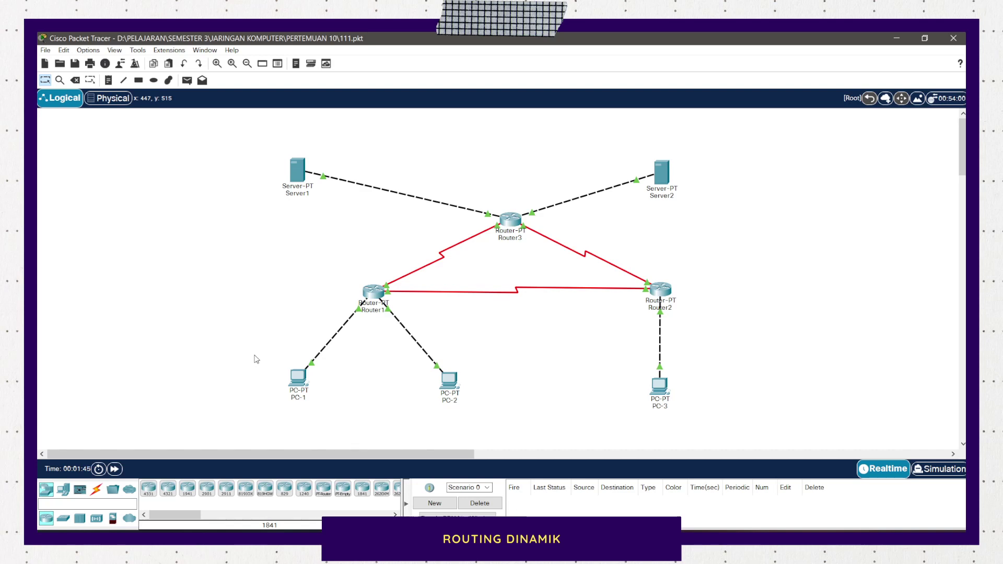
Review PC-1's IP configuration, including its IPv4 address, subnet mask, default gateway and DNS server, and close its window
mouse_move(292, 379)
left_click(292, 380)
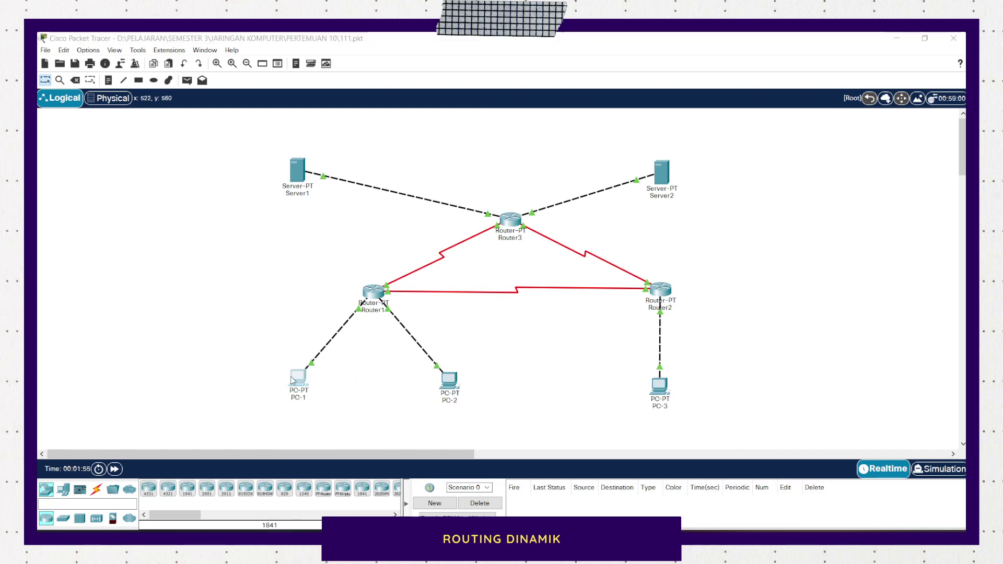
left_click(392, 137)
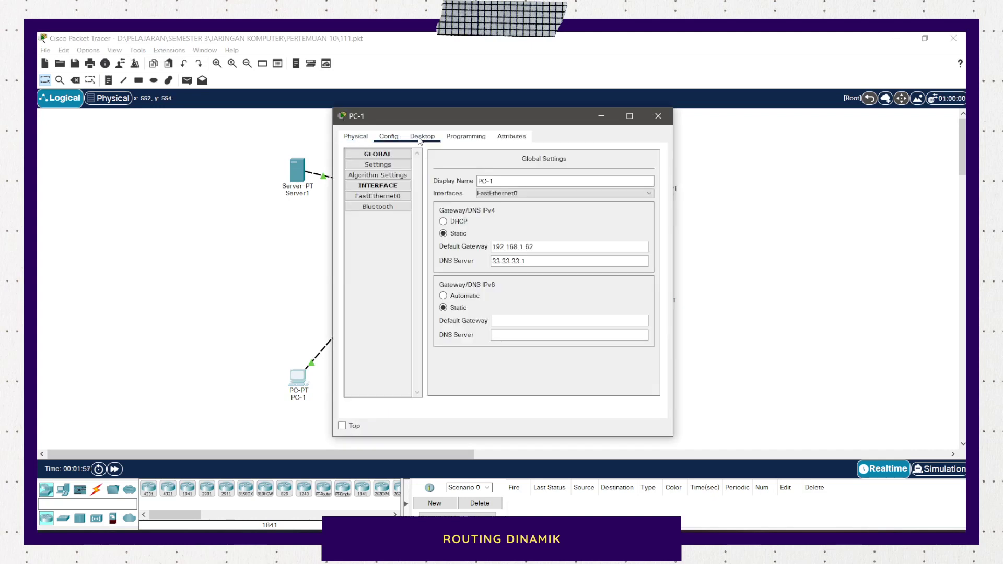
left_click(419, 138)
left_click(371, 167)
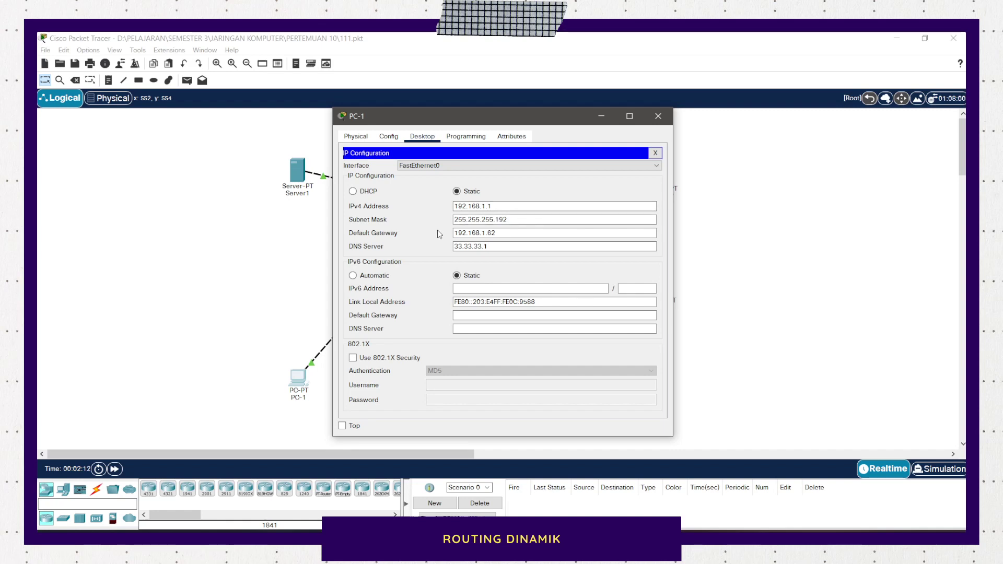
left_click(489, 244)
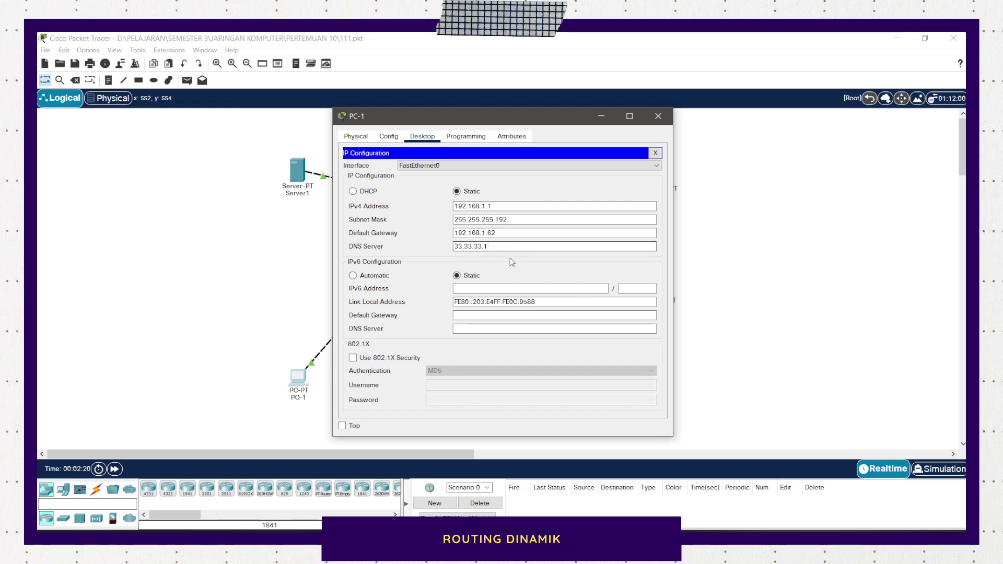
left_click(657, 115)
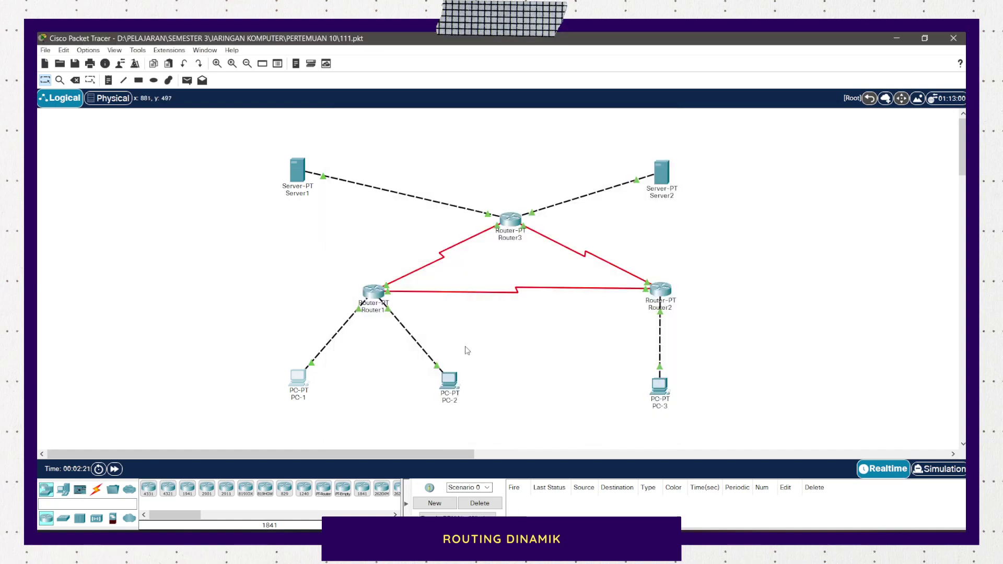
Review PC-2's IPv4 address, subnet mask, default gateway and DNS server in its IP configuration
left_click(458, 389)
left_click(422, 136)
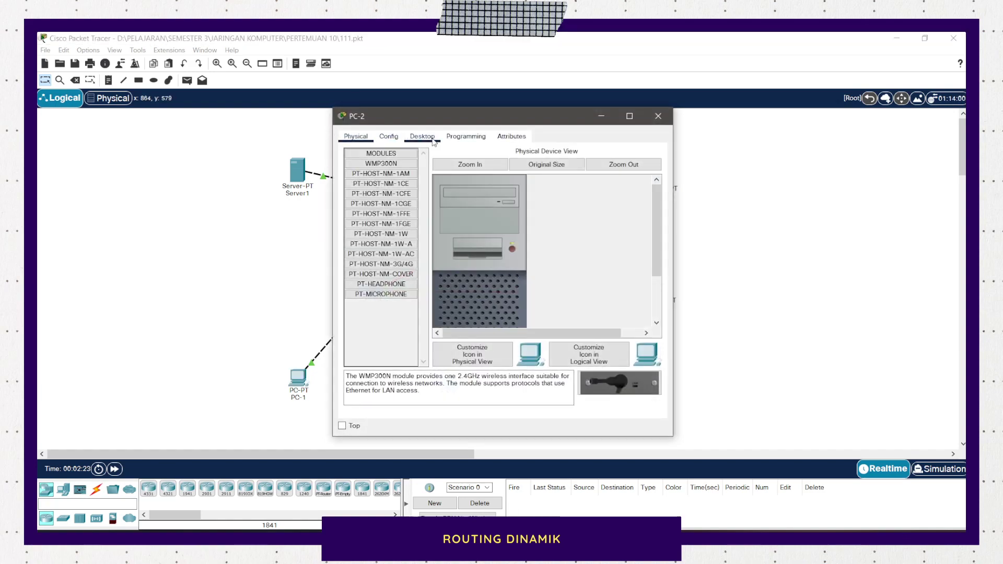
left_click(350, 186)
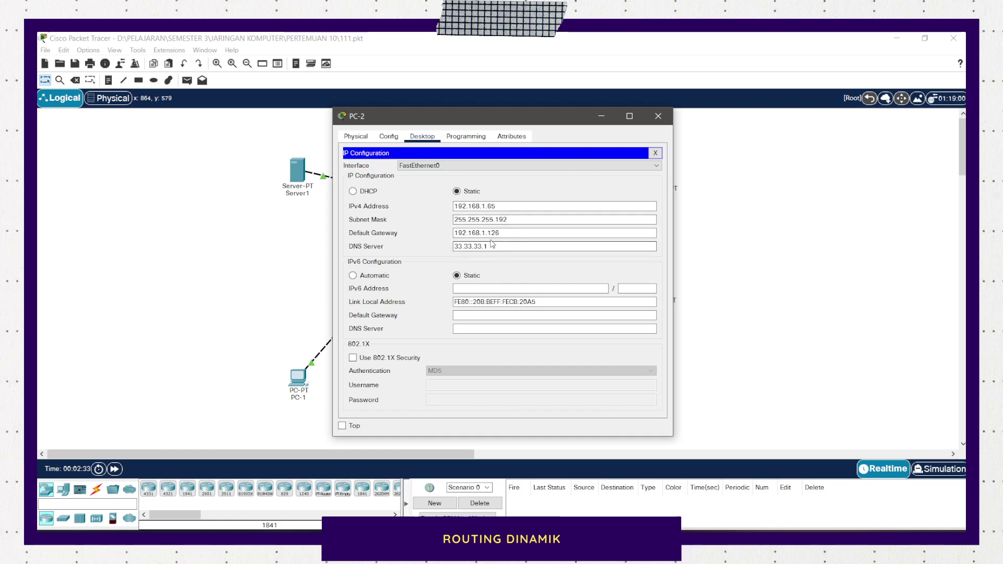
left_click(658, 116)
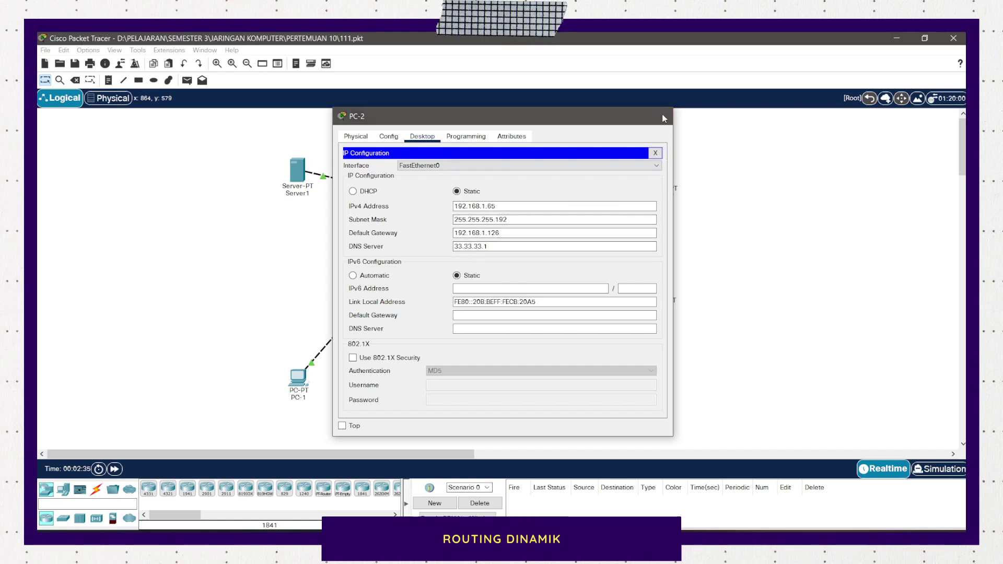
Check the static IP configuration of PC-3, including its gateway and DNS server
left_click(661, 380)
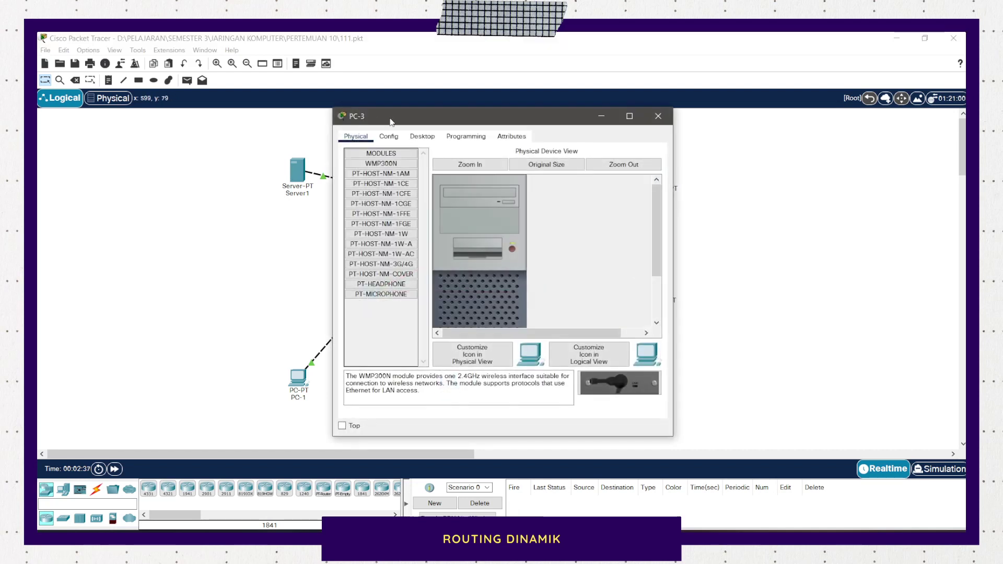
left_click(417, 139)
left_click(383, 177)
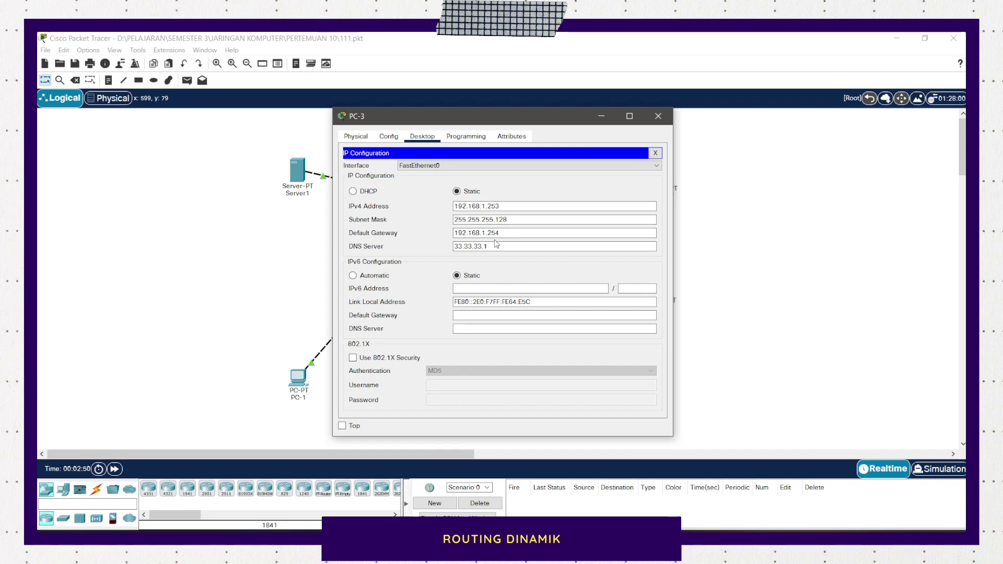
left_click(658, 116)
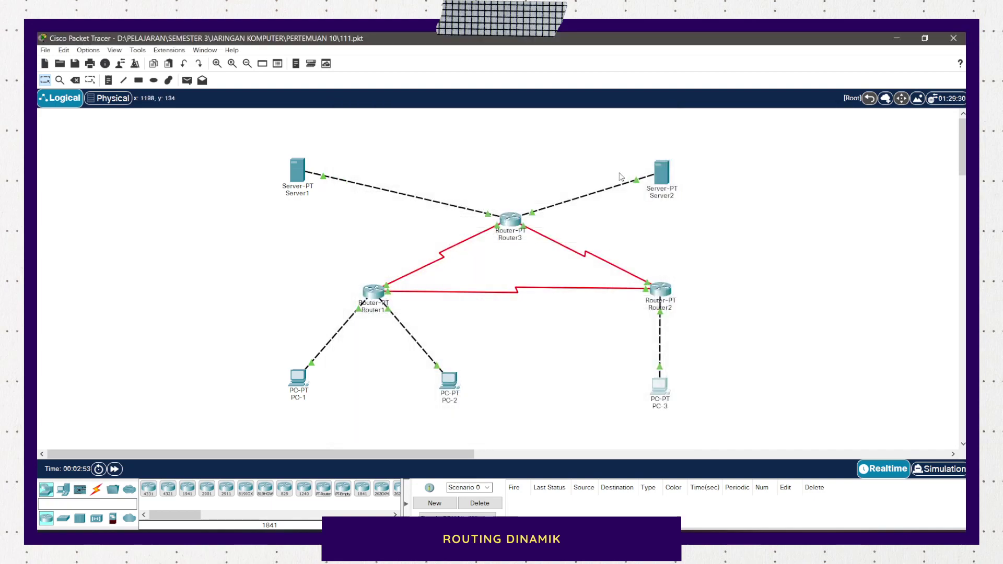
Check Server1's static IPv4 address, subnet mask and default gateway in its IP configuration
left_click(292, 175)
left_click(470, 138)
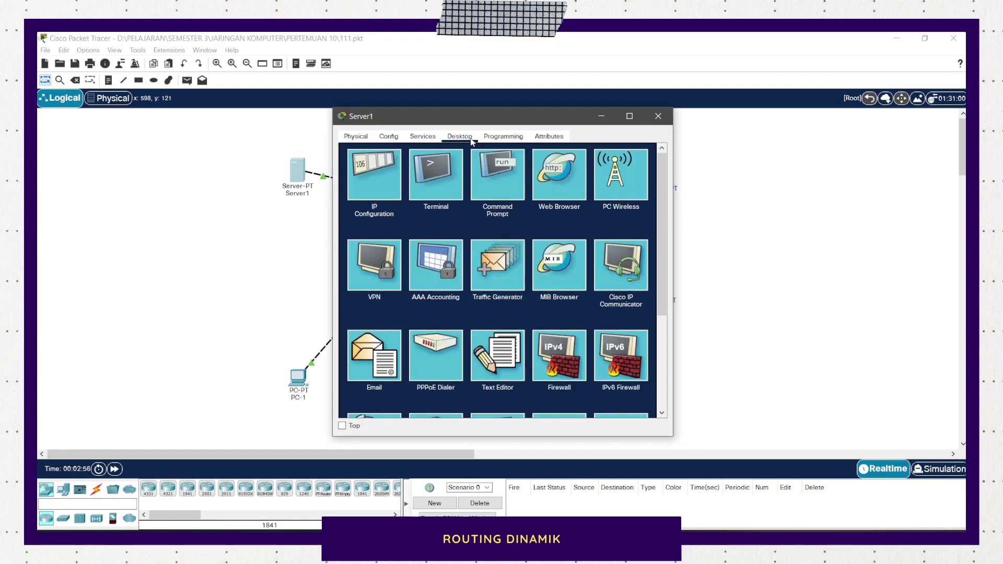
left_click(374, 167)
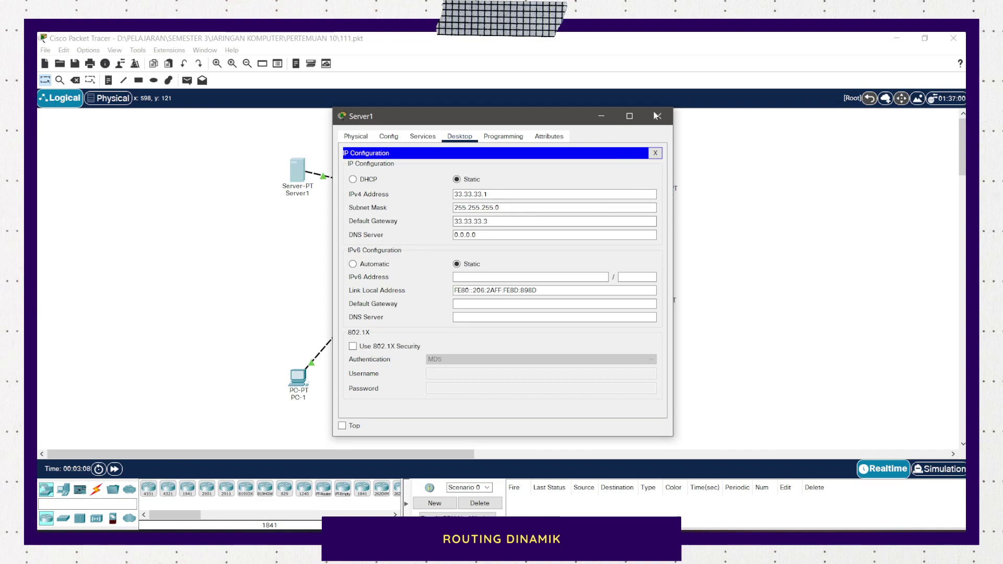
left_click(660, 114)
Examine Server2's IP configuration for its IPv4 address, subnet mask and default gateway, and close its window
left_click(662, 172)
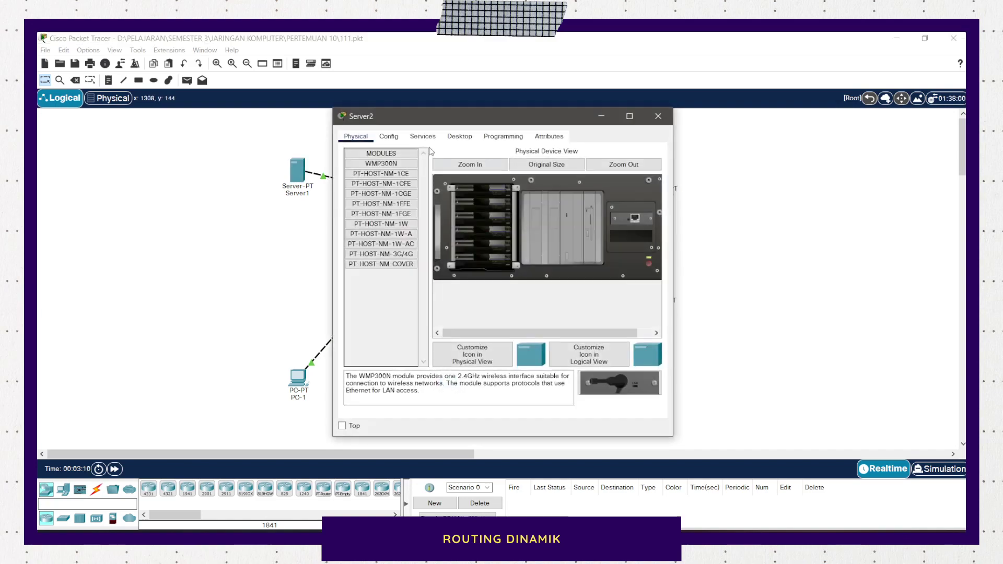
left_click(460, 137)
left_click(368, 169)
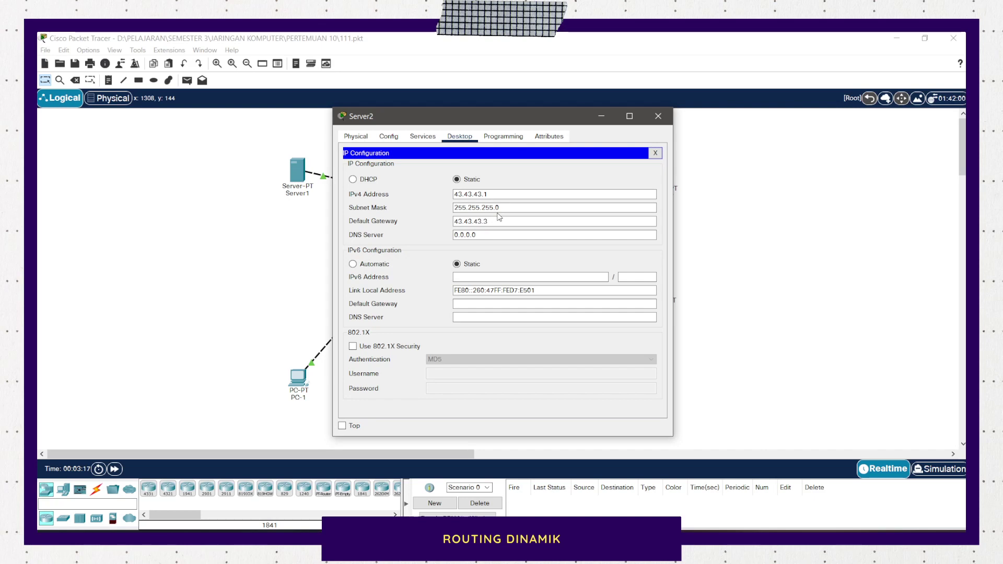
left_click(481, 222)
left_click(659, 116)
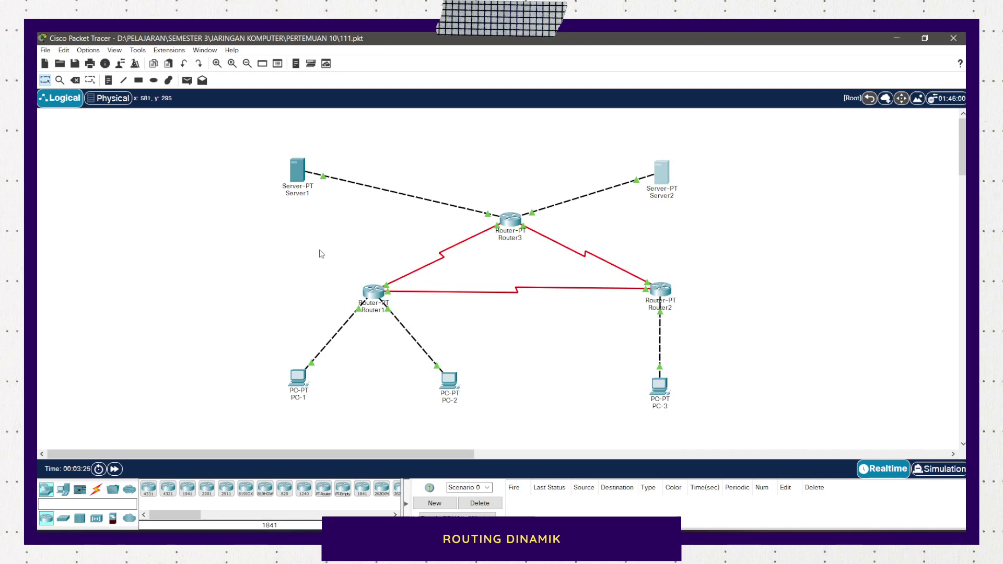
Inspect the IPv4 address, subnet mask and port status of Router1's FastEthernet0/0 and FastEthernet1/0 interfaces
left_click(375, 298)
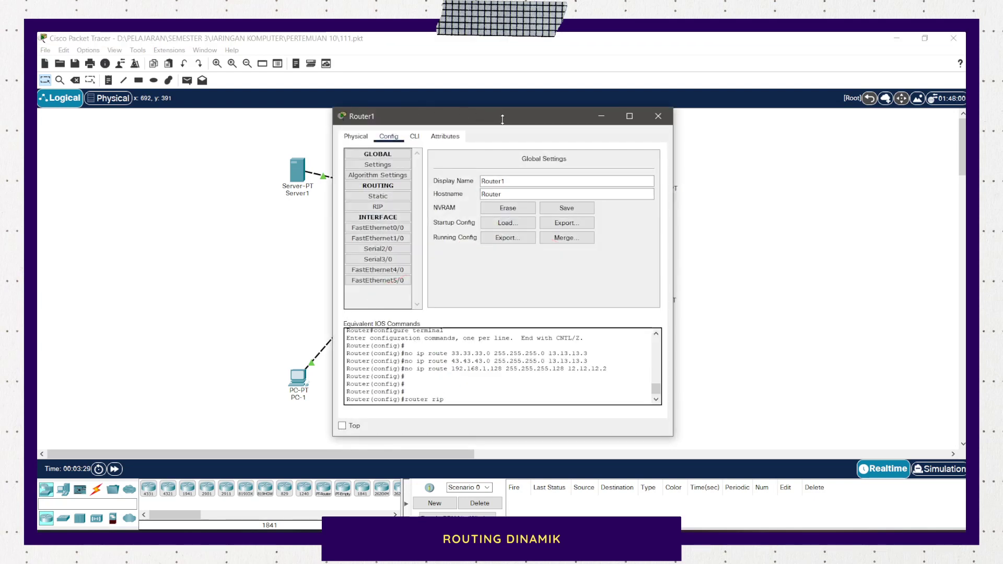
left_click_drag(501, 123, 636, 124)
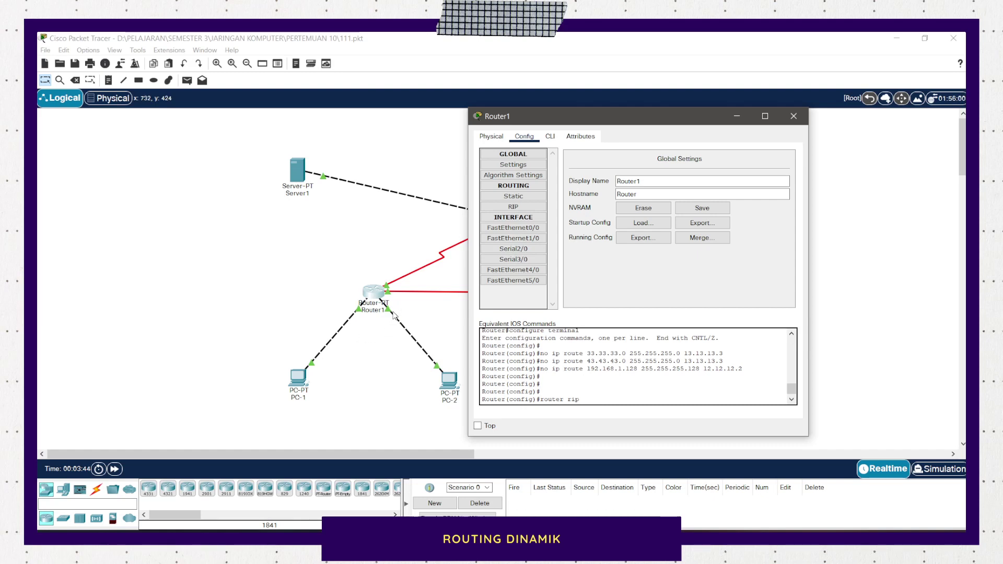
left_click(513, 249)
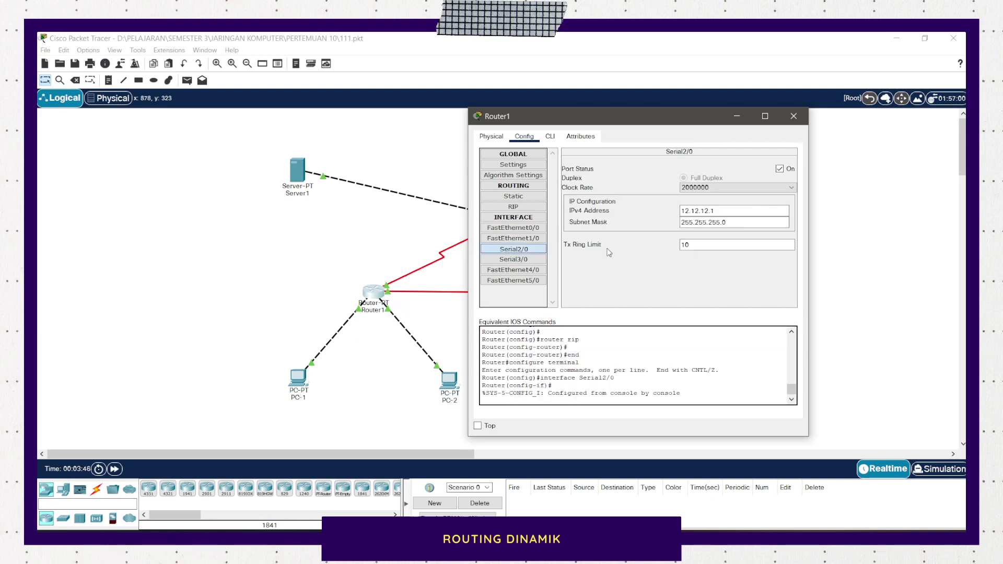
left_click(514, 228)
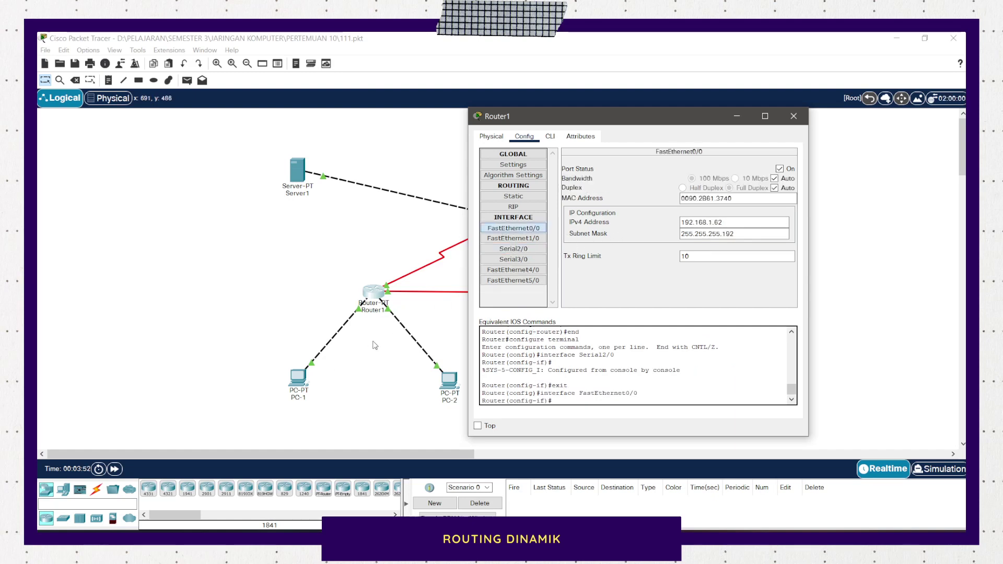
left_click(723, 221)
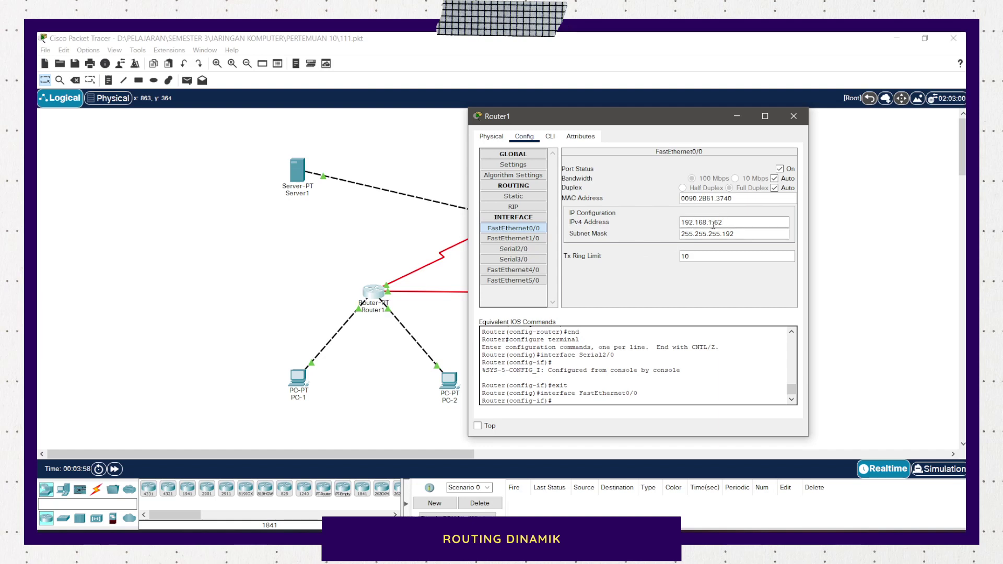
left_click(728, 235)
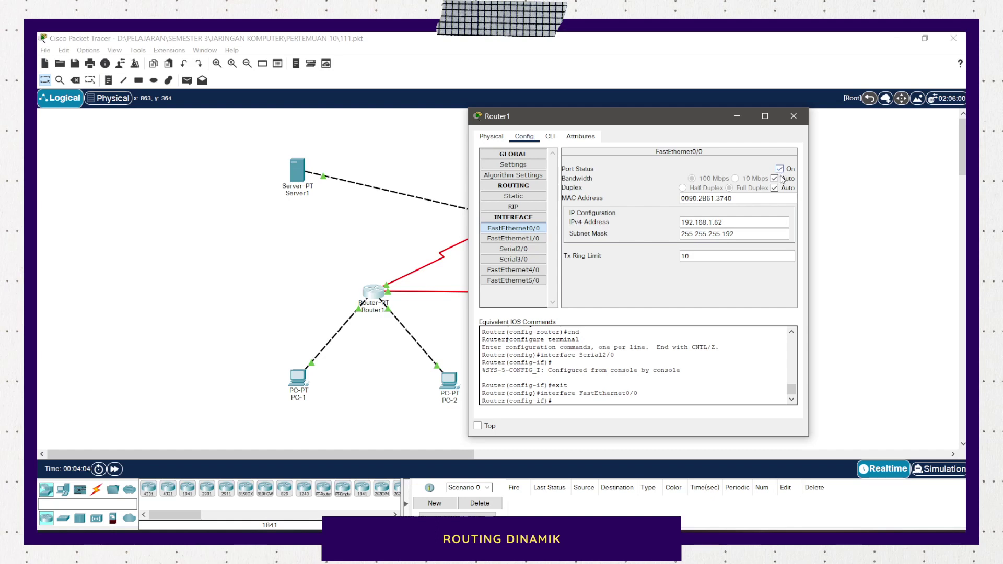
left_click(532, 239)
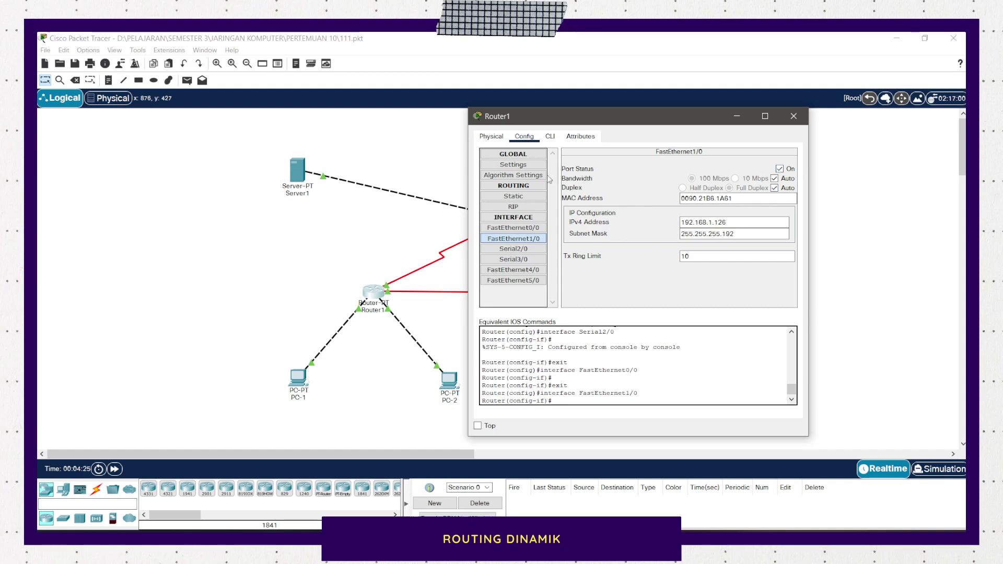
Inspect the IP settings of Router1's Serial2/0 and Serial3/0 interfaces against the topology, and close the router's window
left_click(536, 251)
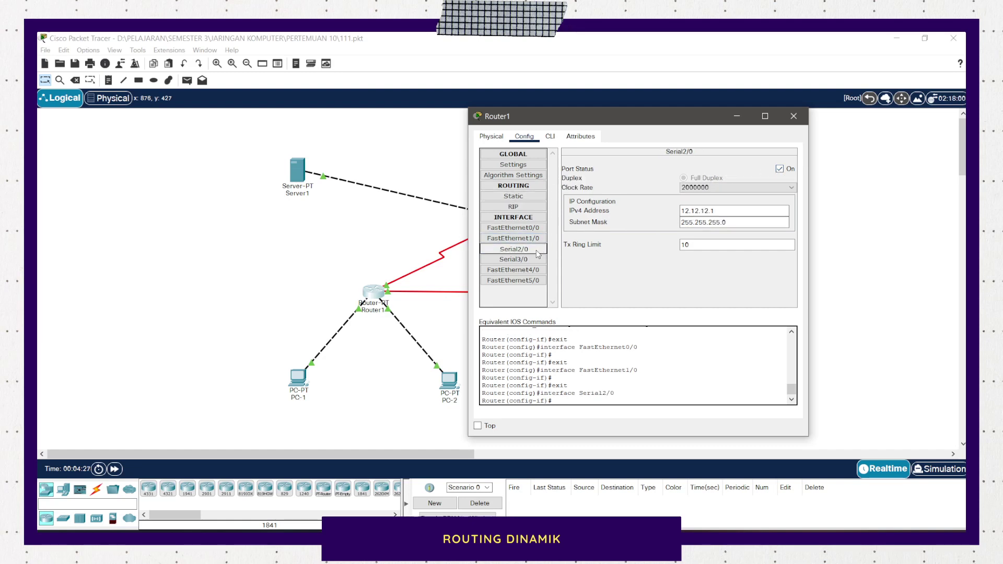
left_click(538, 253)
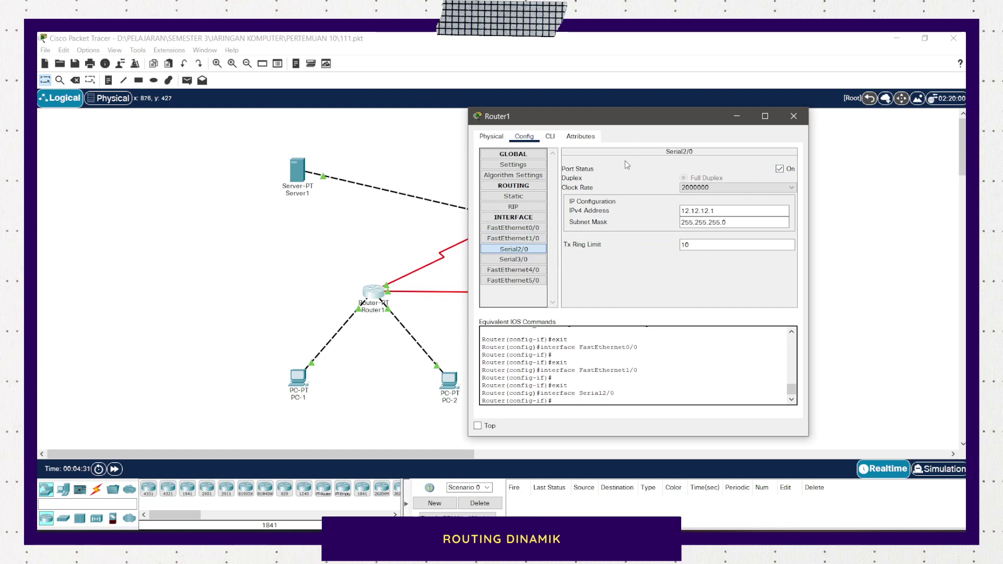
left_click_drag(686, 116, 499, 138)
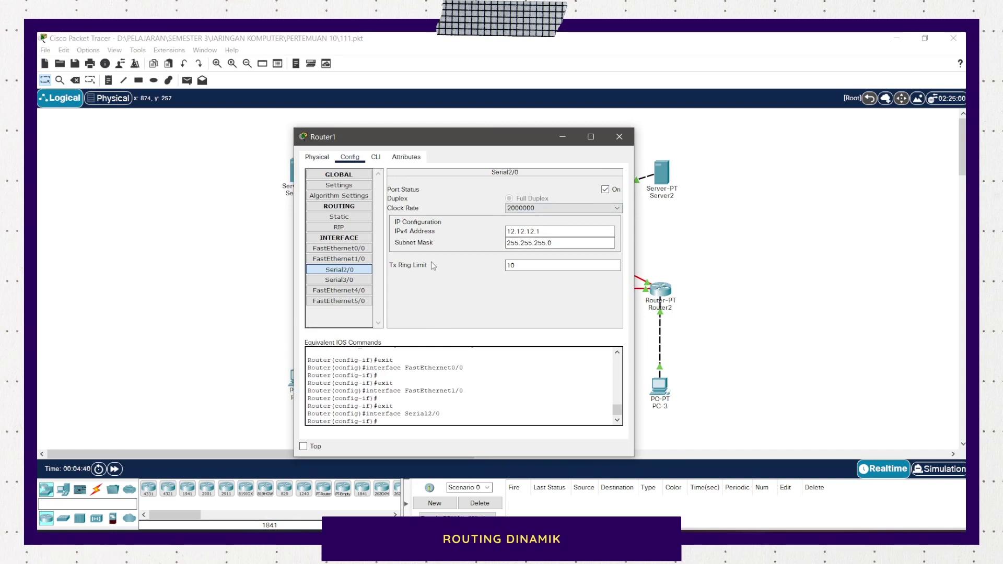
left_click(339, 280)
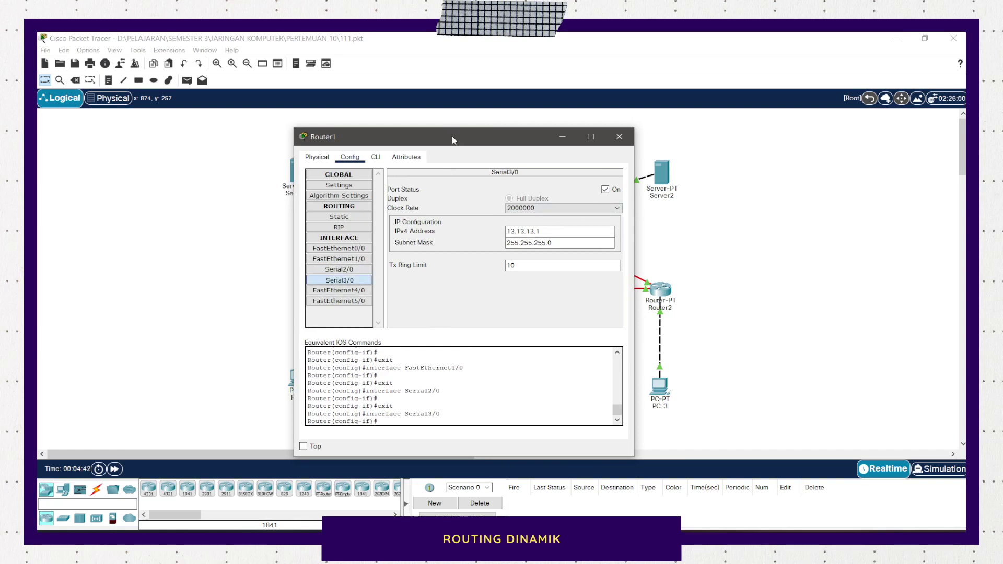
left_click_drag(452, 142, 739, 140)
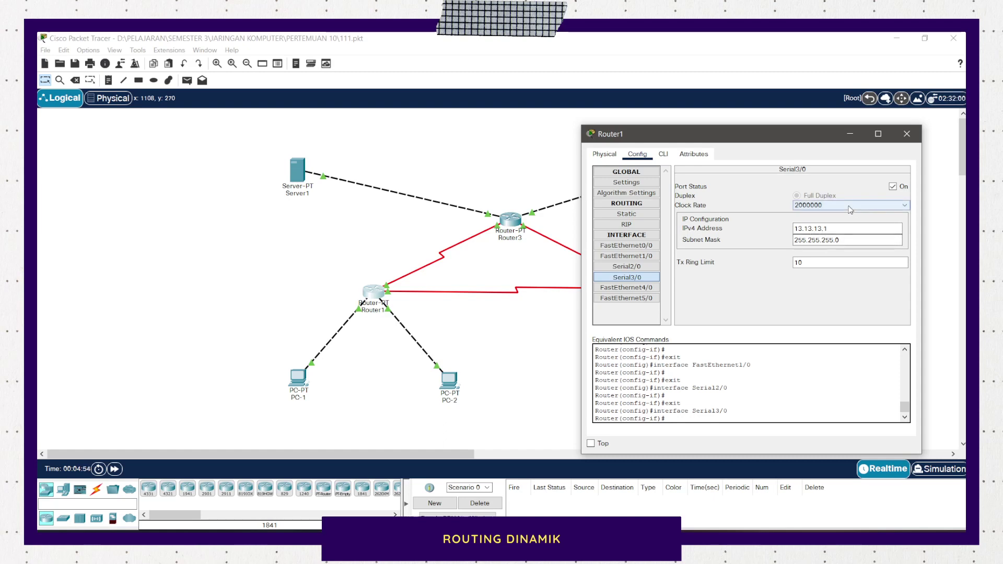
left_click(906, 134)
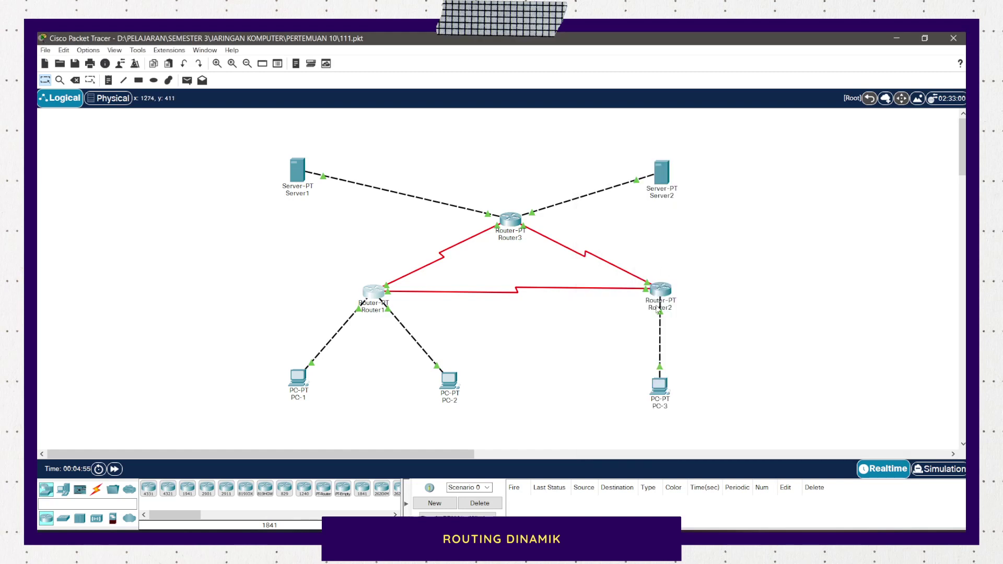
Inspect the IPv4 address, subnet mask and port status of Router2's FastEthernet0/0 and Serial2/0 interfaces against the topology
left_click(662, 293)
left_click_drag(496, 116, 621, 116)
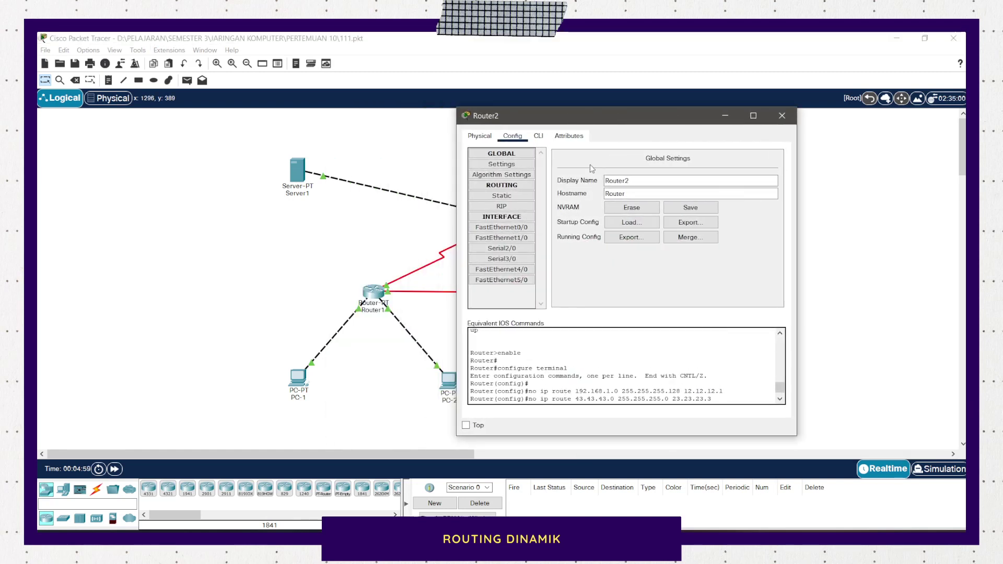
left_click_drag(608, 117, 378, 120)
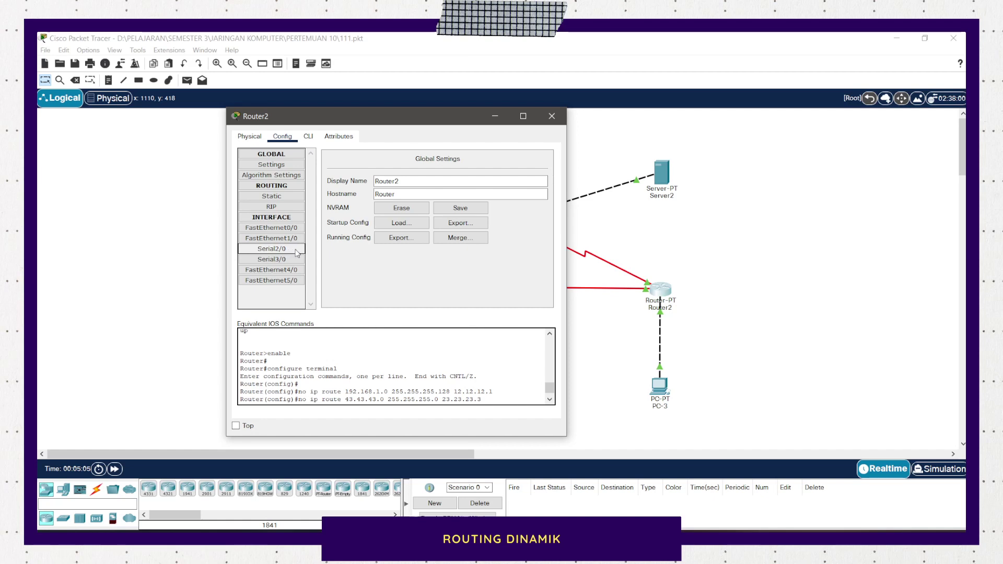
left_click(271, 228)
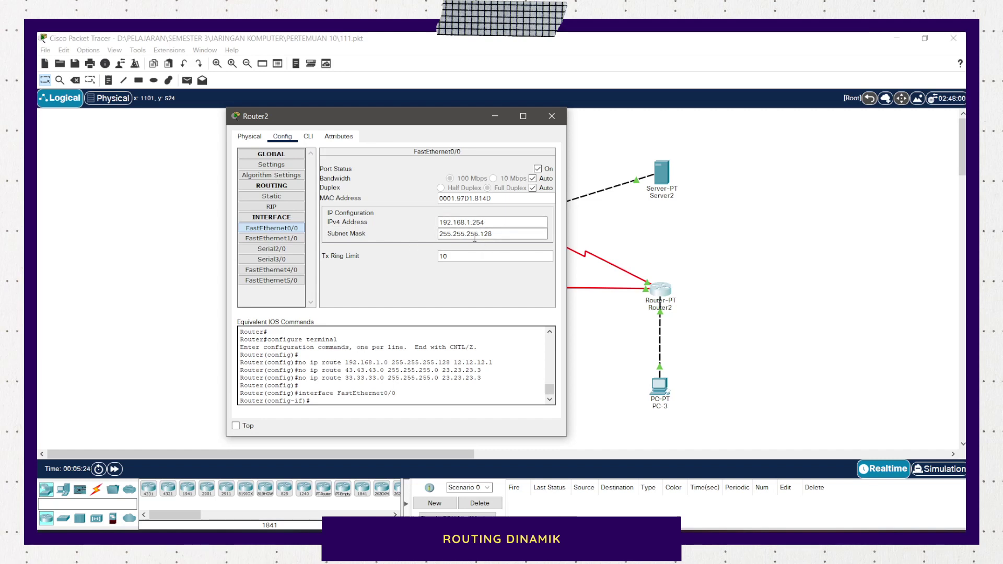
left_click(282, 250)
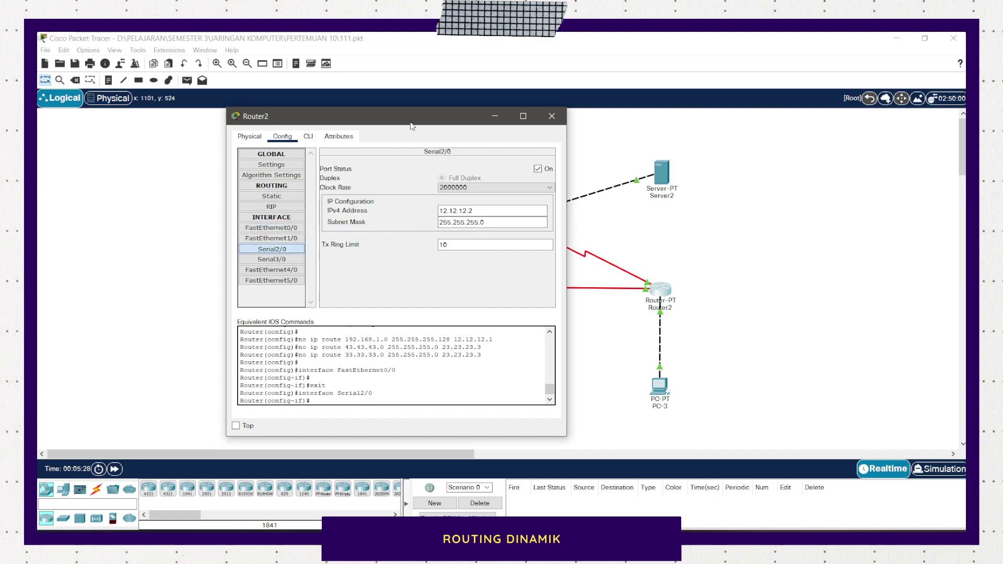
left_click_drag(410, 123, 756, 122)
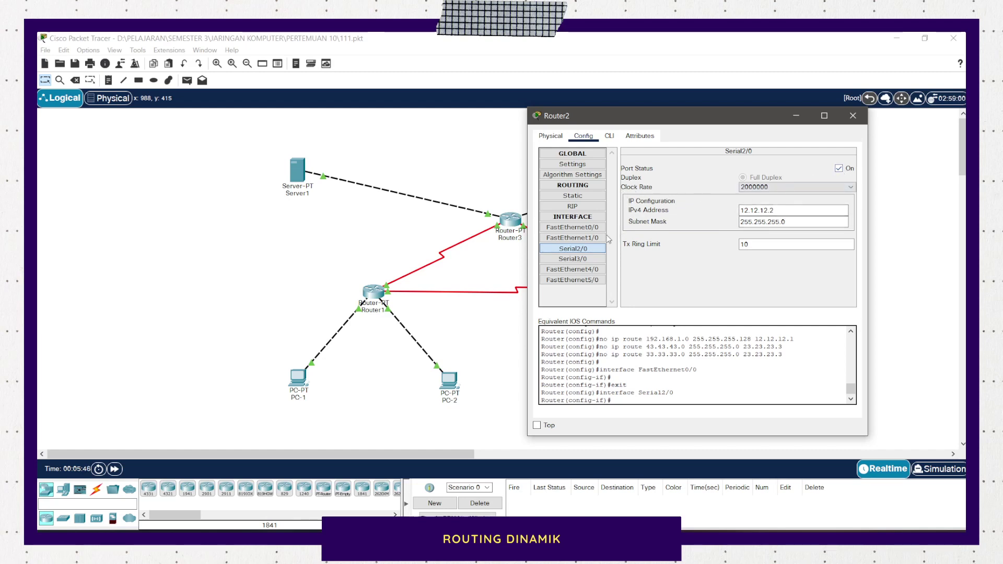
Check the IP settings of Router2's Serial3/0 interface against its link to Router3, and close the router's window
key("Up")
key("Up")
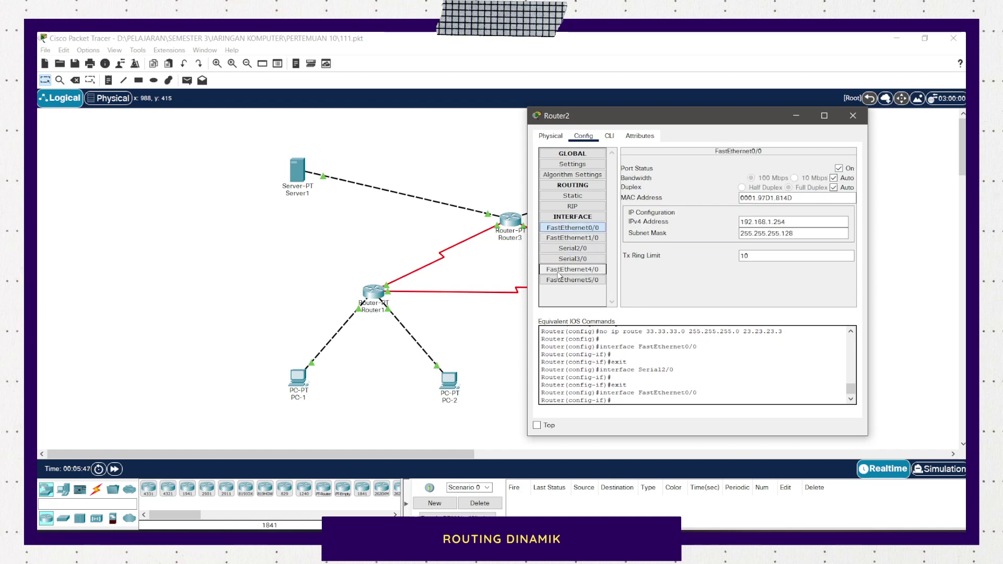
left_click(573, 259)
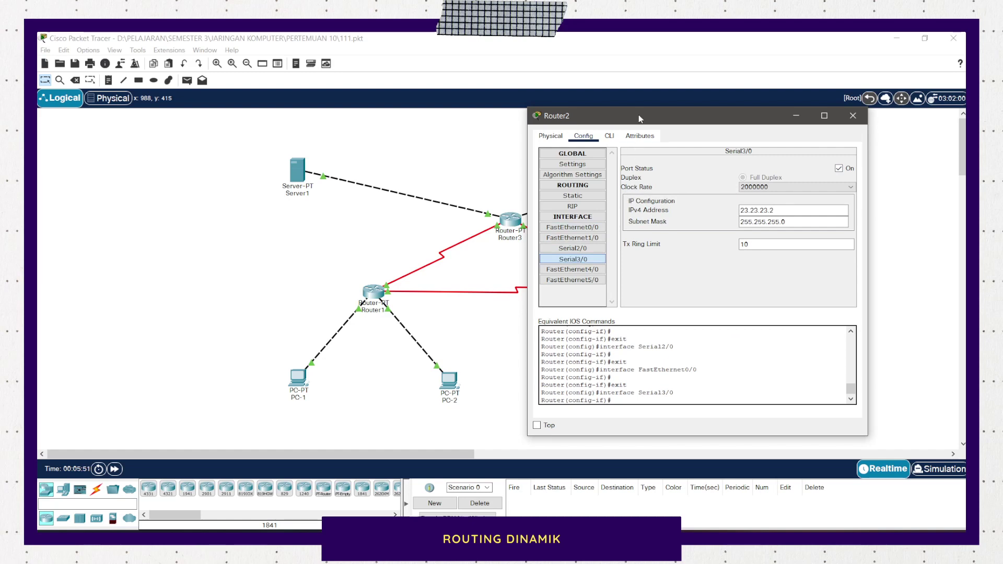
left_click_drag(641, 116, 251, 130)
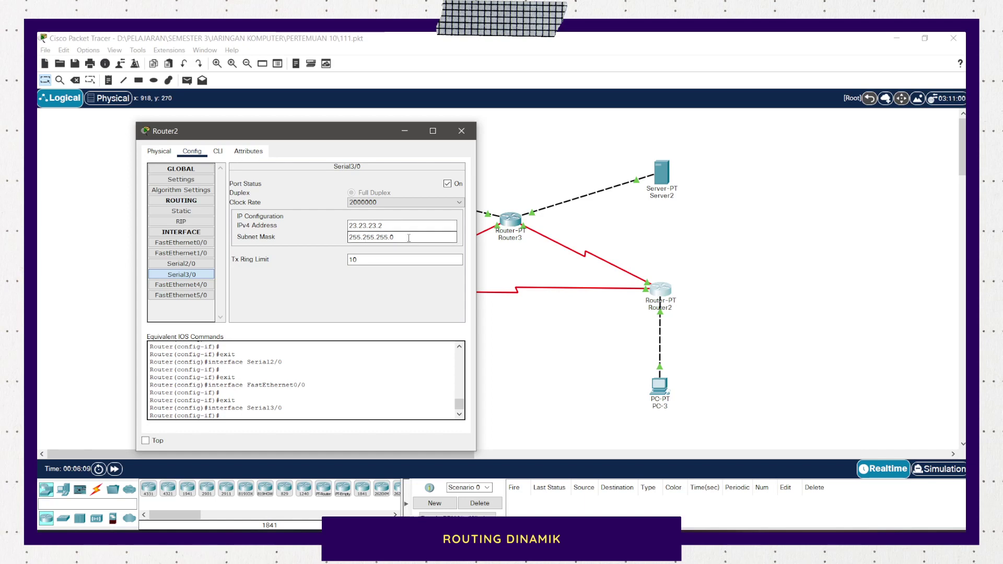
left_click(462, 131)
Inspect the IPv4 address and subnet mask of Router3's FastEthernet0/0 and FastEthernet1/0 interfaces against the server links
left_click(516, 233)
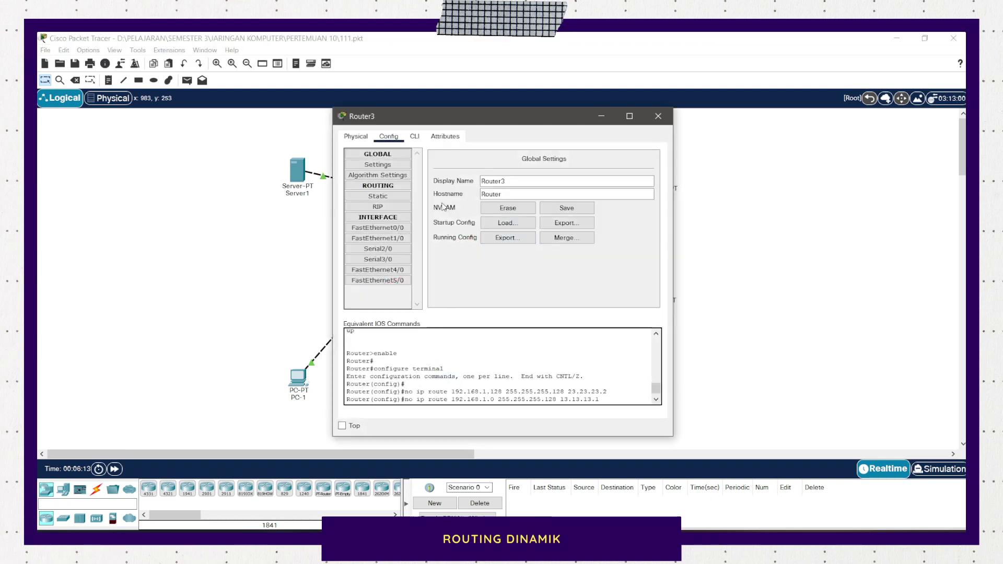
left_click_drag(481, 112, 698, 155)
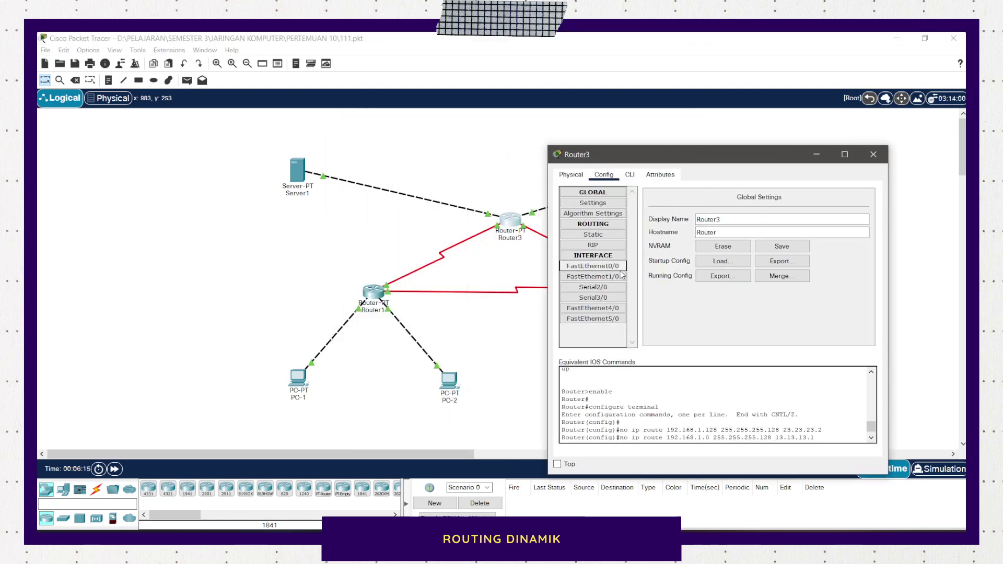
left_click(620, 270)
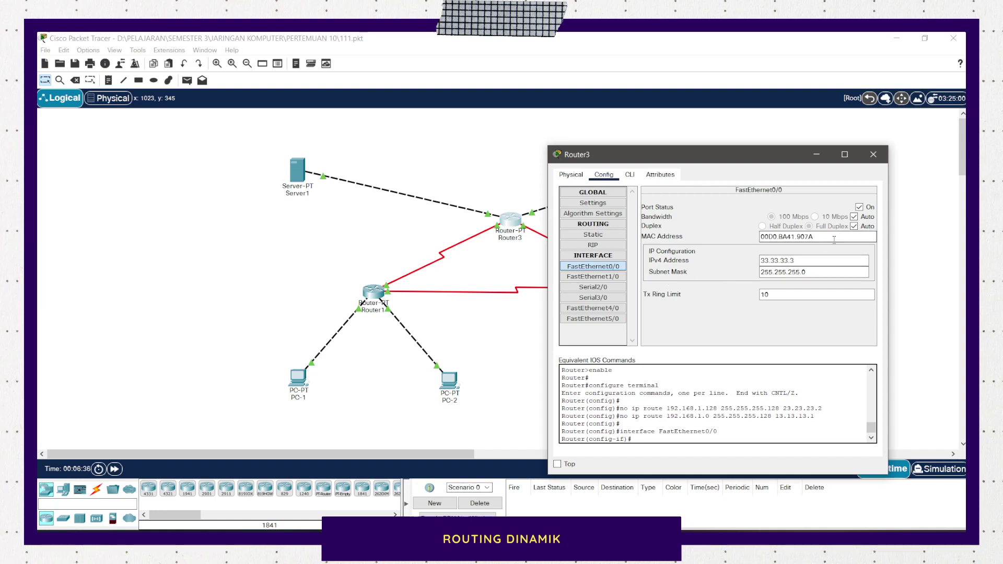
left_click(616, 276)
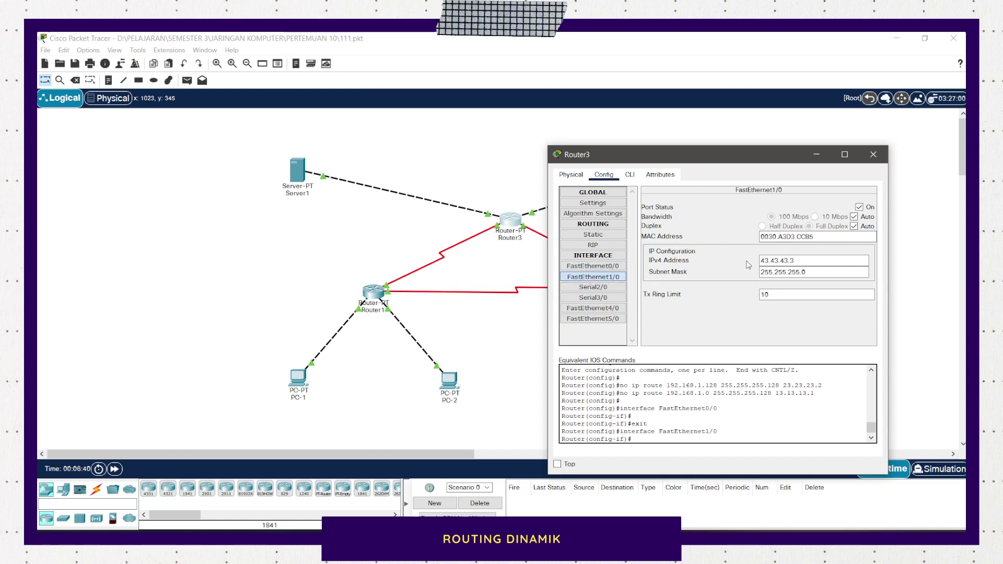
left_click_drag(731, 155, 450, 155)
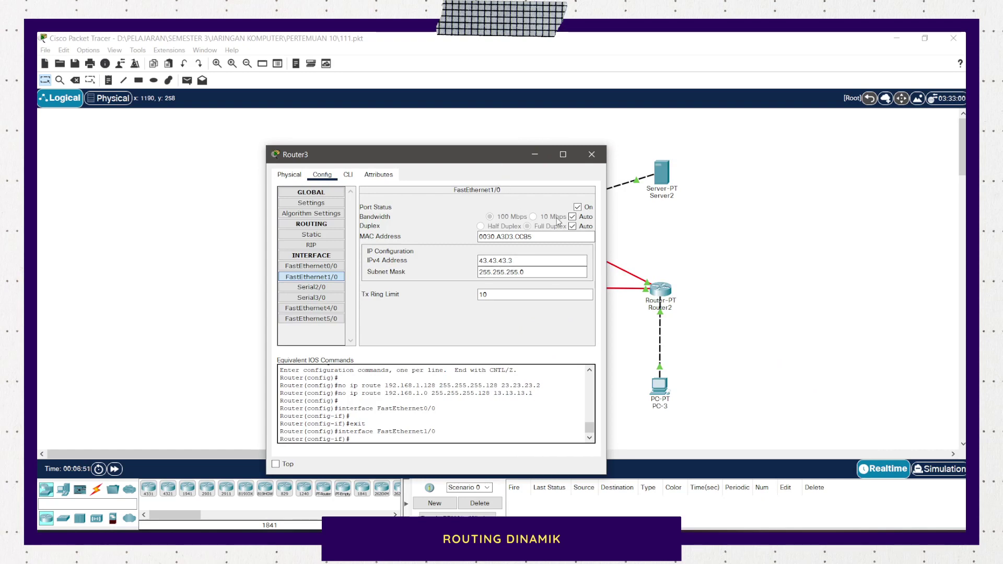
Examine the IP settings of Router3's Serial2/0 and Serial3/0 interfaces against the topology, and close the router's window
left_click(340, 287)
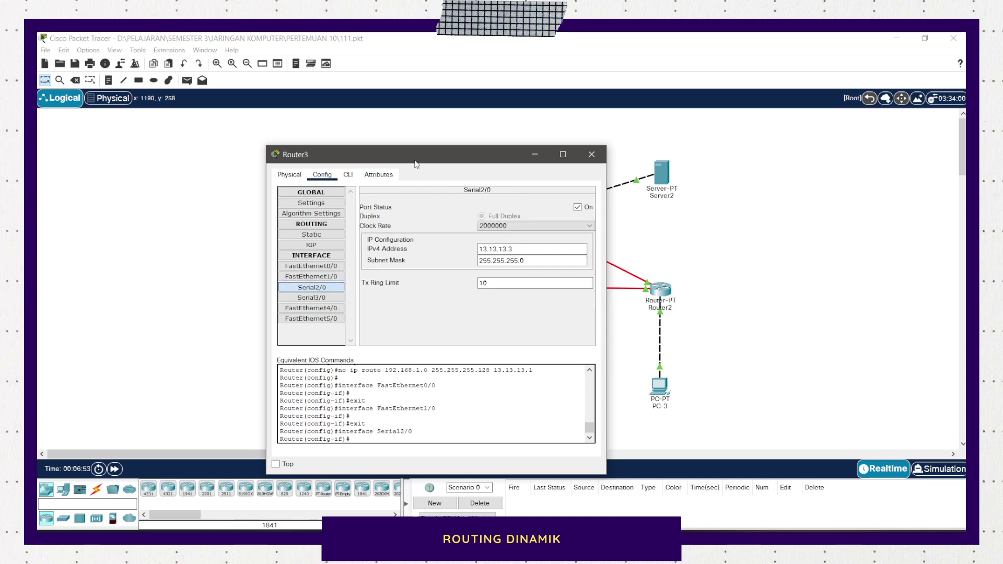
left_click_drag(416, 164, 606, 167)
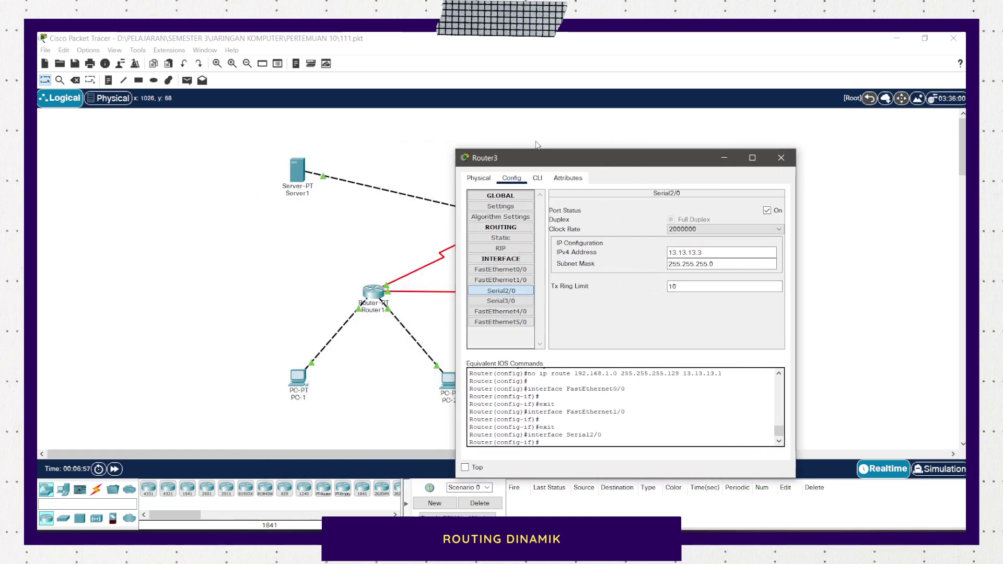
left_click_drag(546, 157, 677, 158)
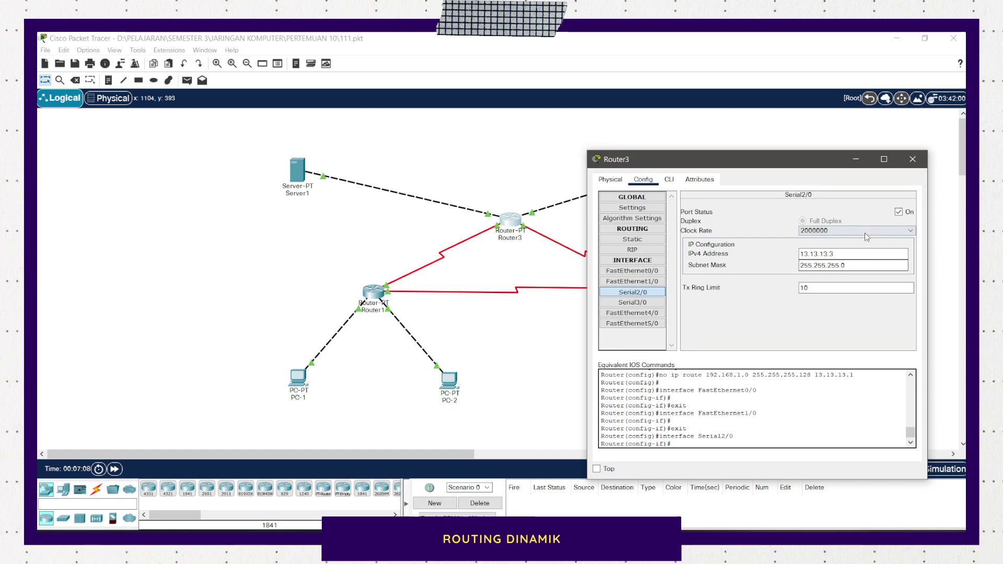
left_click(646, 303)
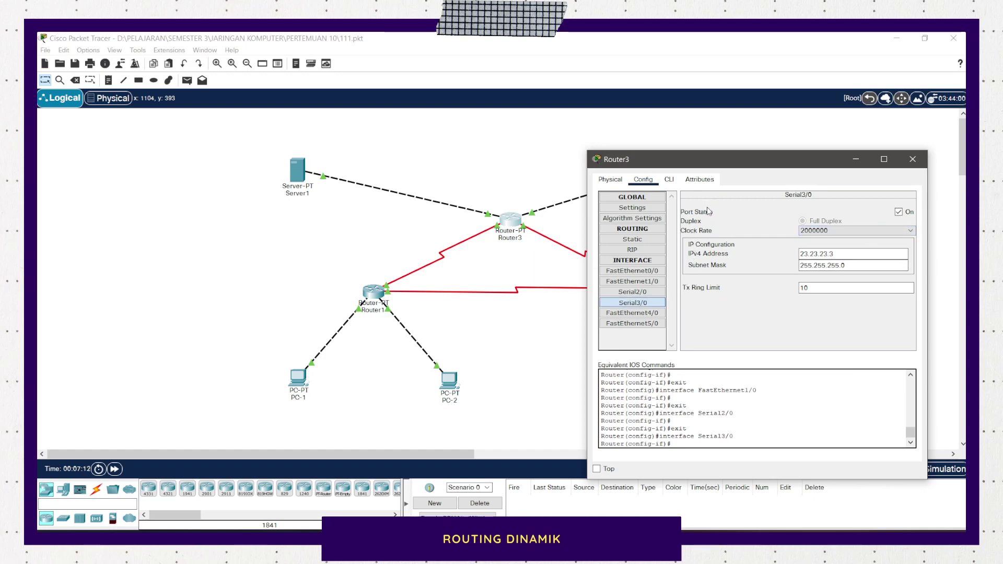
left_click_drag(737, 163, 337, 154)
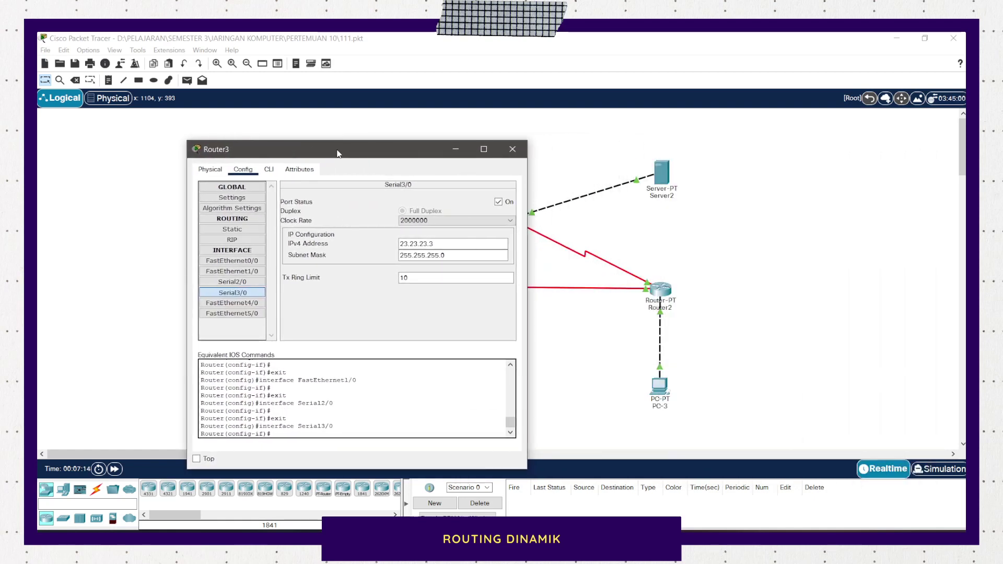
left_click_drag(410, 155, 282, 136)
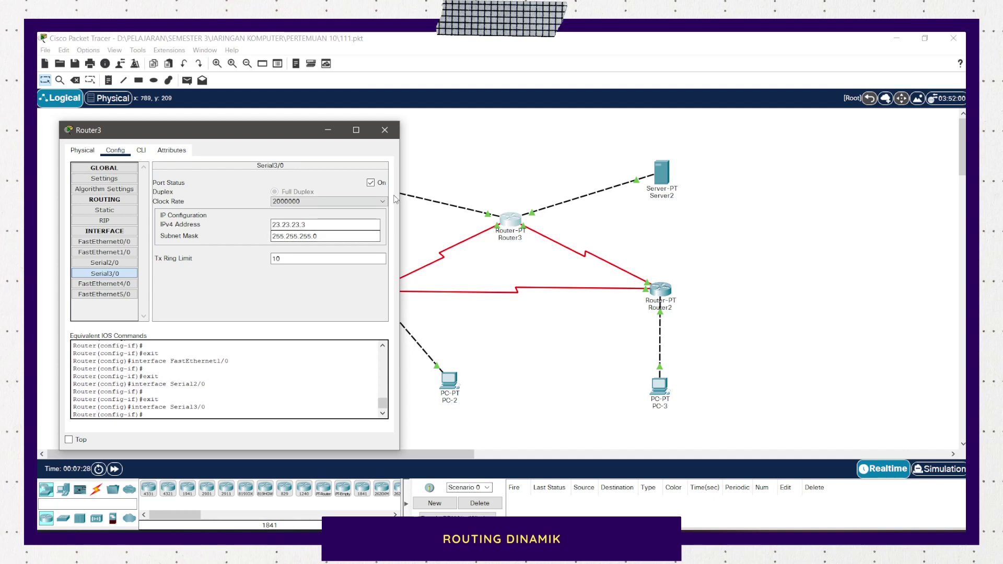
left_click(386, 130)
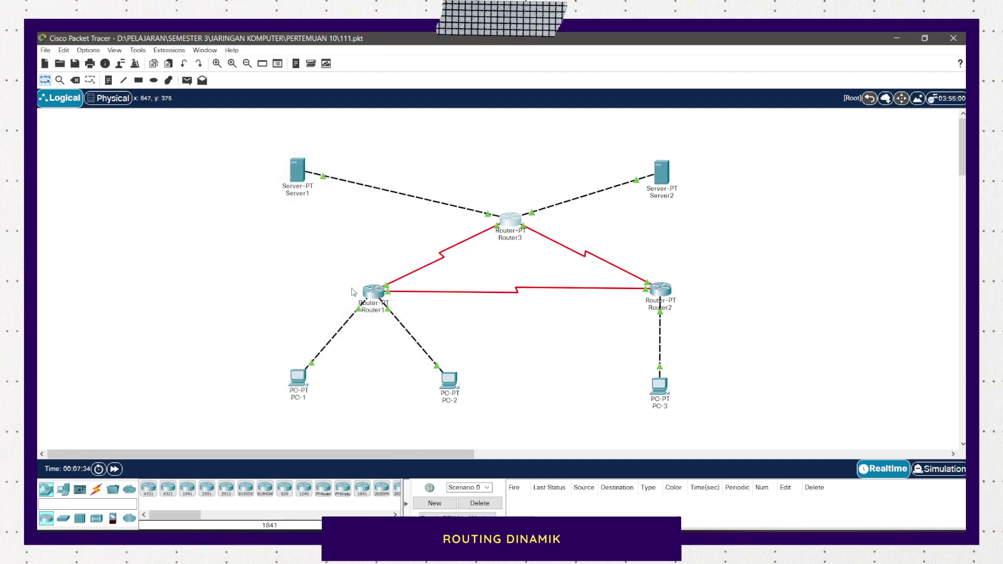
Open Router1's RIP routing configuration, checking its static routes page as well
mouse_move(375, 307)
left_click(373, 290)
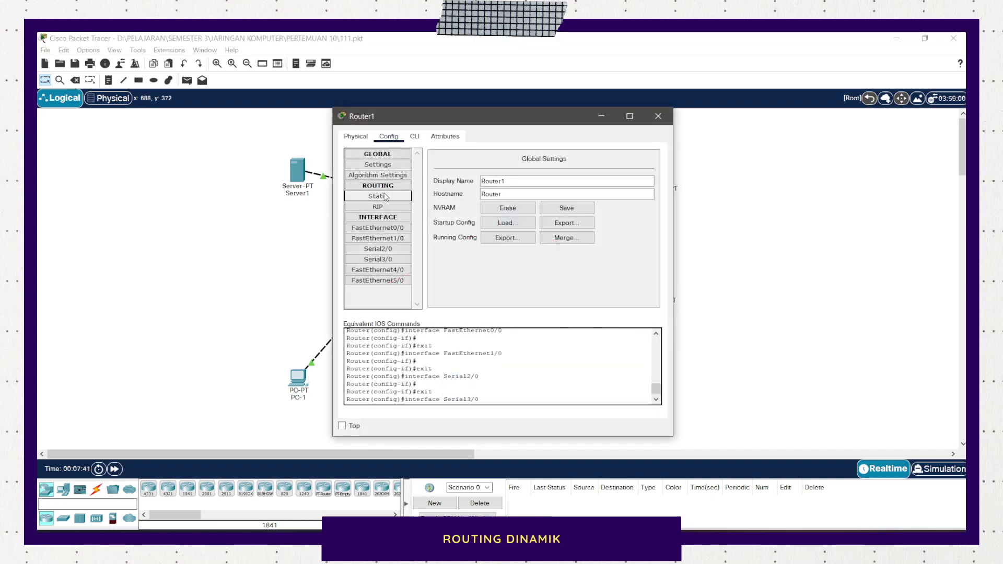
left_click(388, 208)
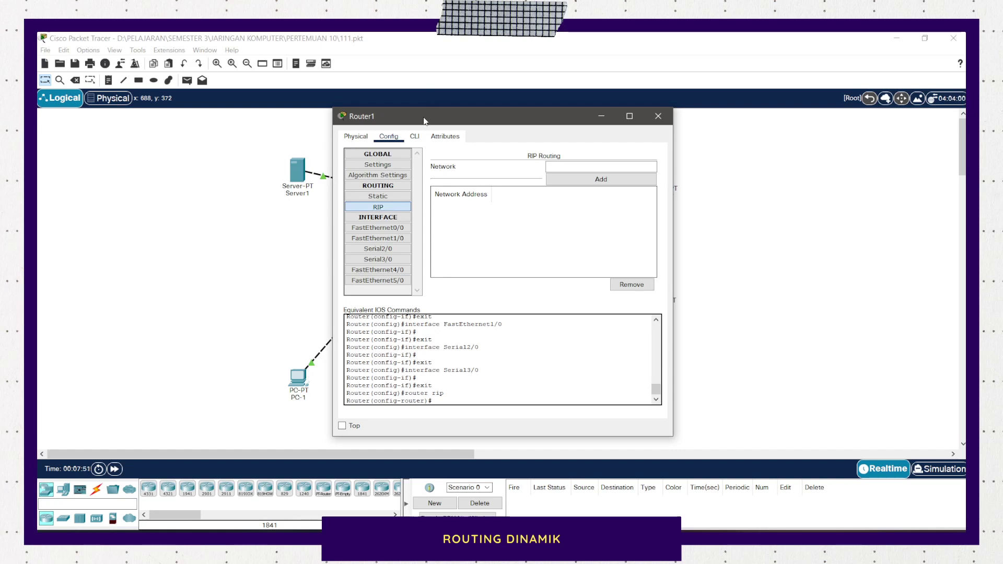
left_click(552, 166)
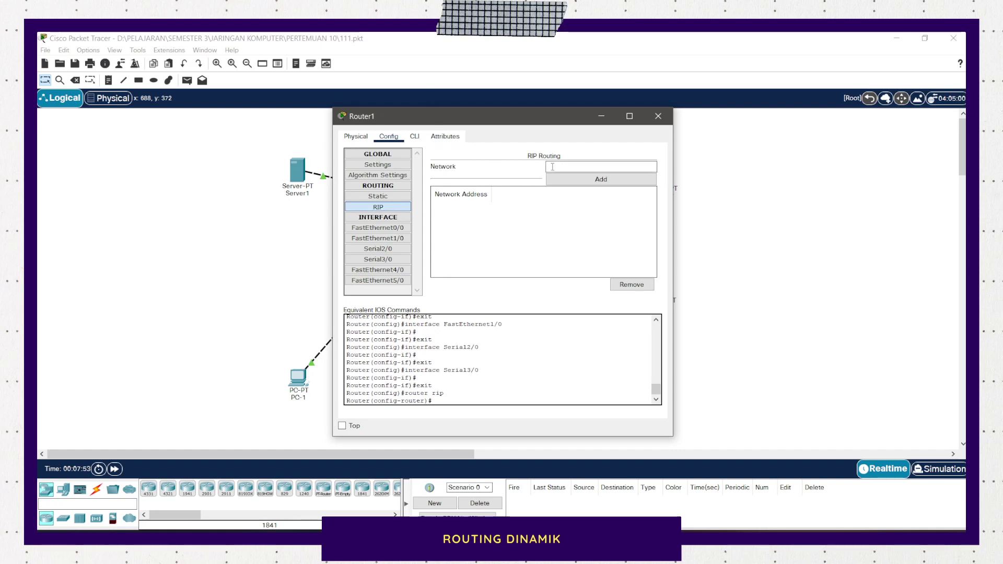
left_click(352, 197)
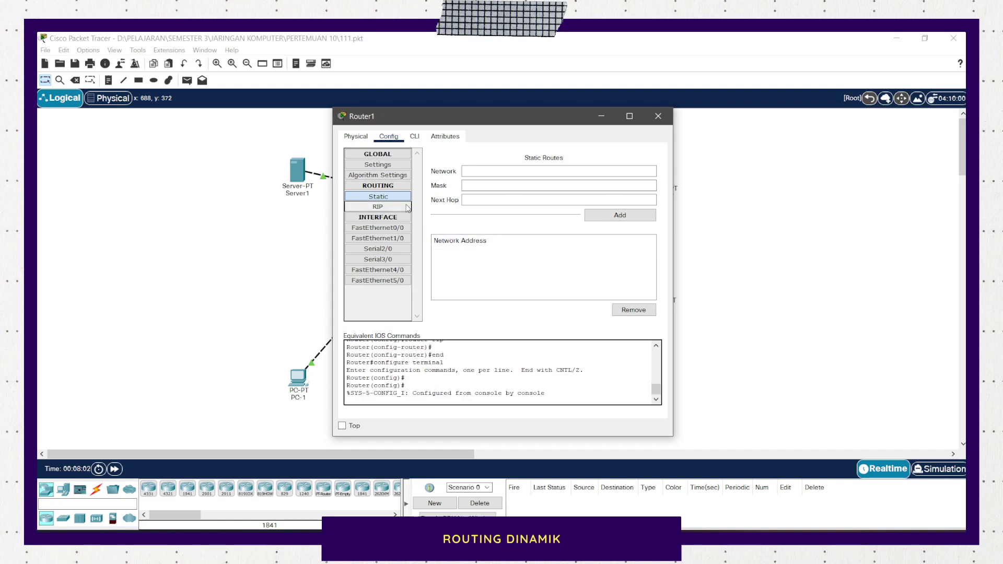
left_click(378, 207)
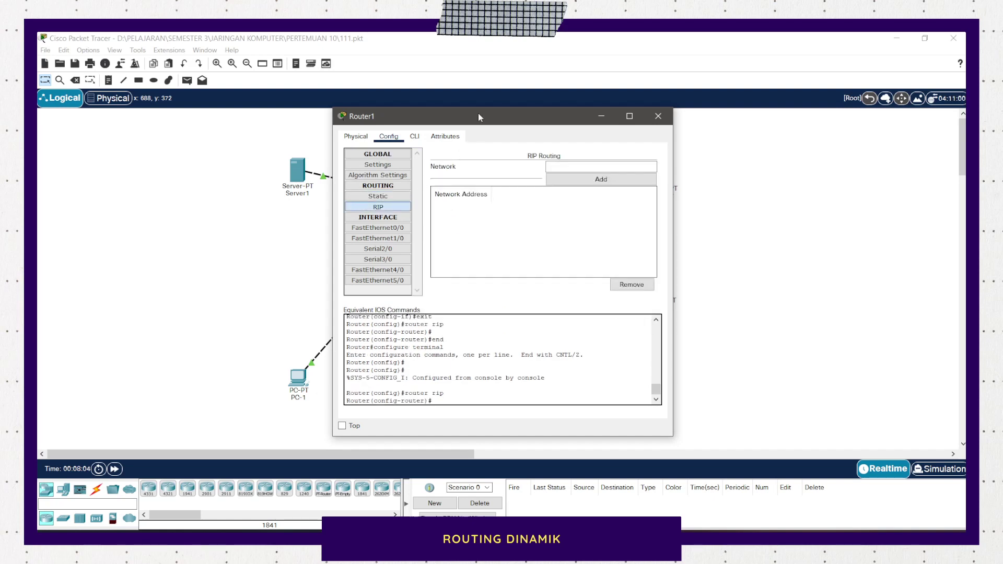
Add the network 12.12.12.0 from the clipboard history to Router1's RIP routing
left_click_drag(478, 112, 611, 111)
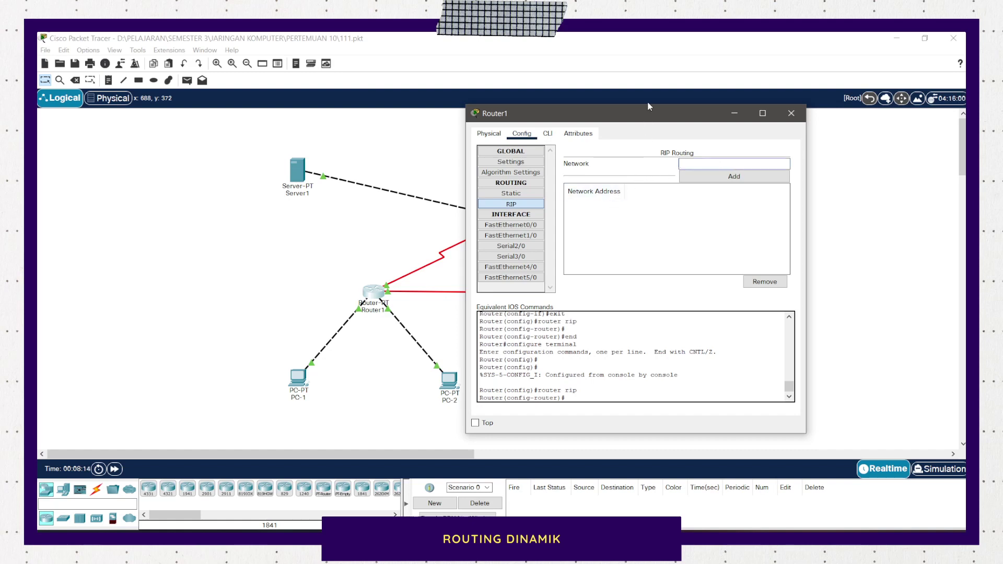
left_click_drag(637, 112, 623, 145)
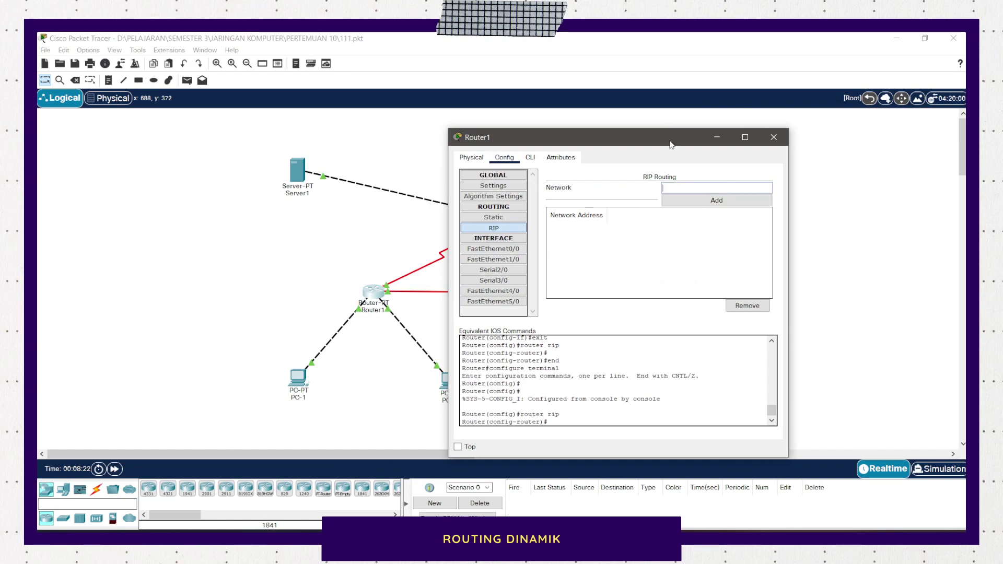
left_click_drag(670, 144, 586, 147)
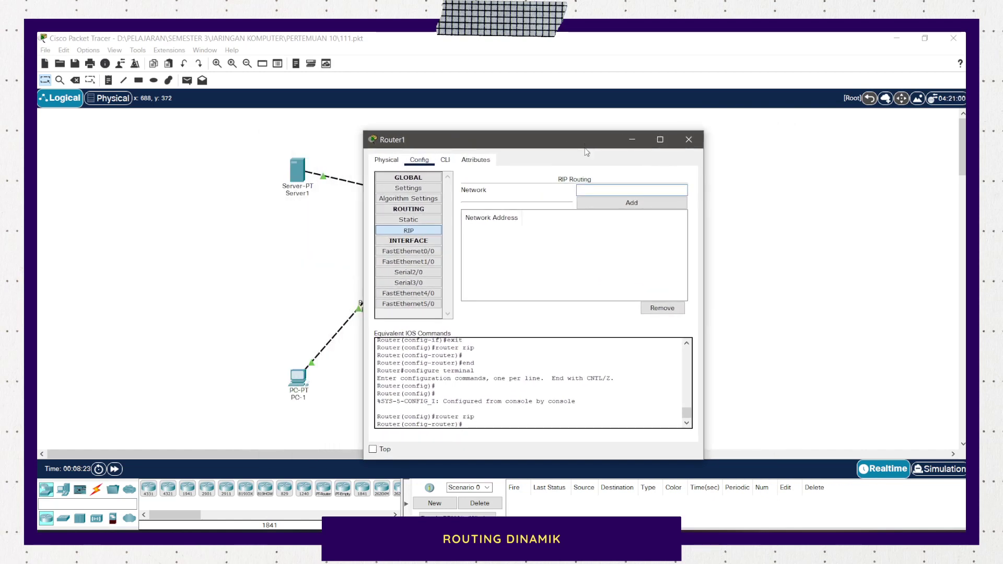
key("super+v")
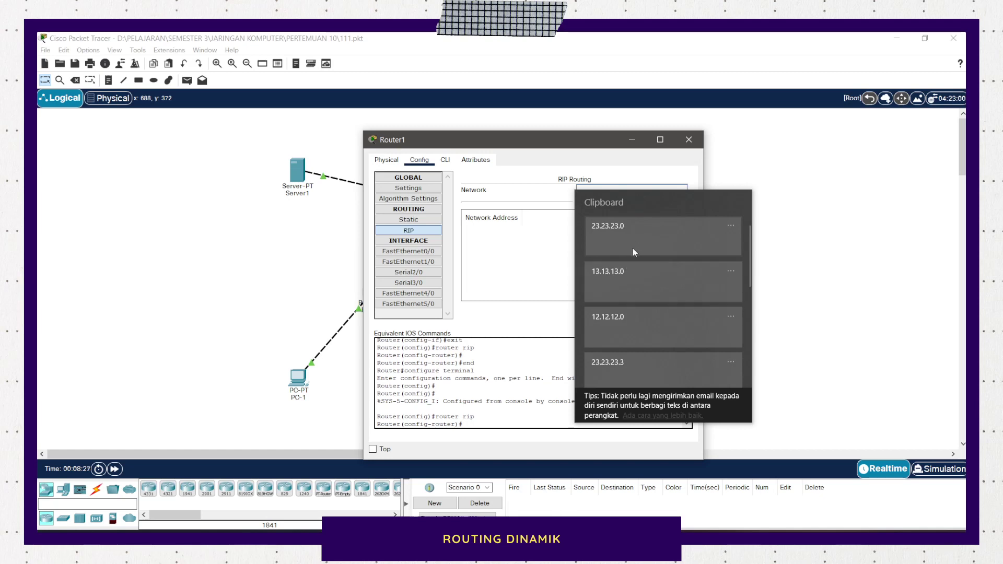
left_click(629, 328)
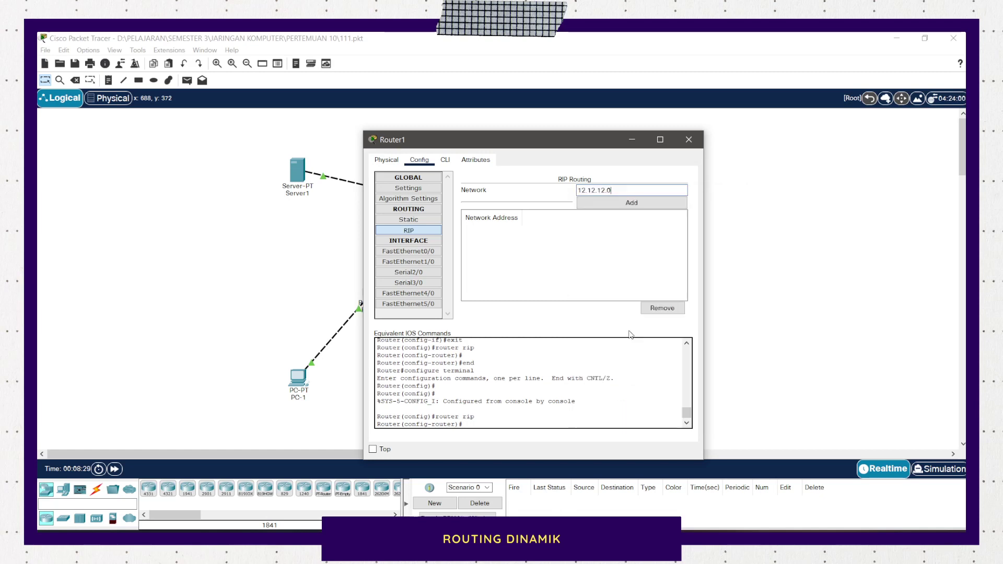
left_click(616, 206)
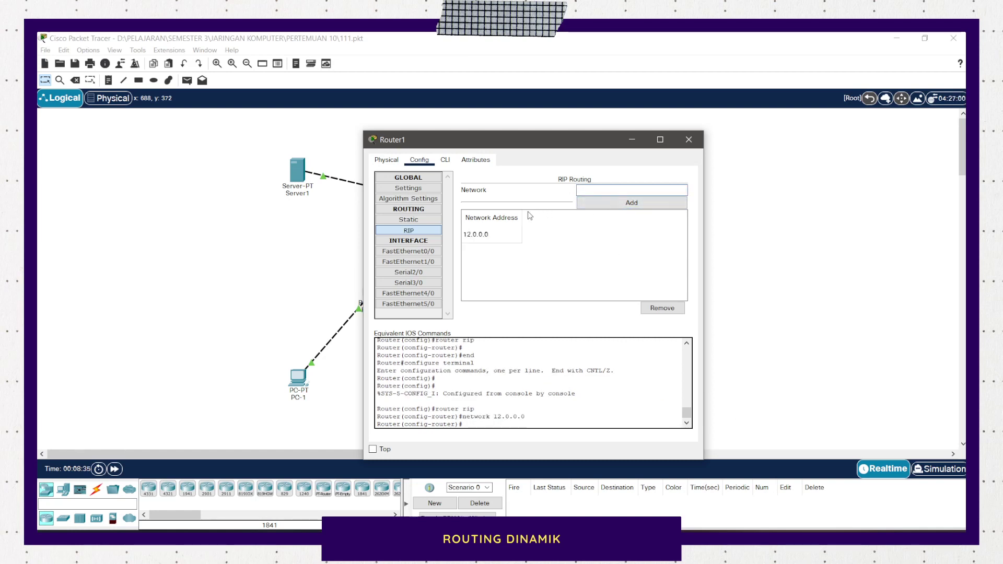
Add the network 13.13.13.0 from the clipboard history to Router1's RIP network list
left_click_drag(533, 145, 707, 158)
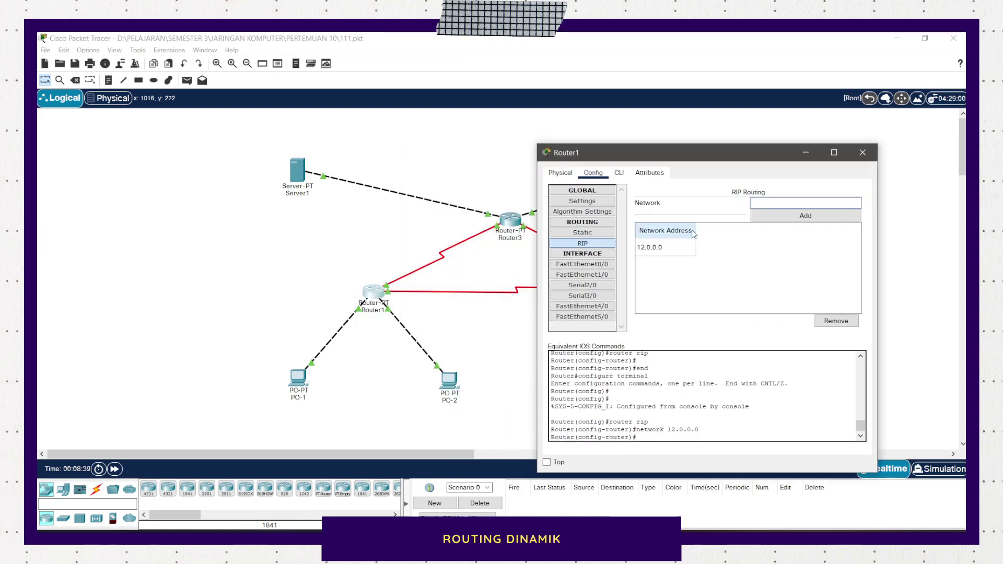
key("super+v")
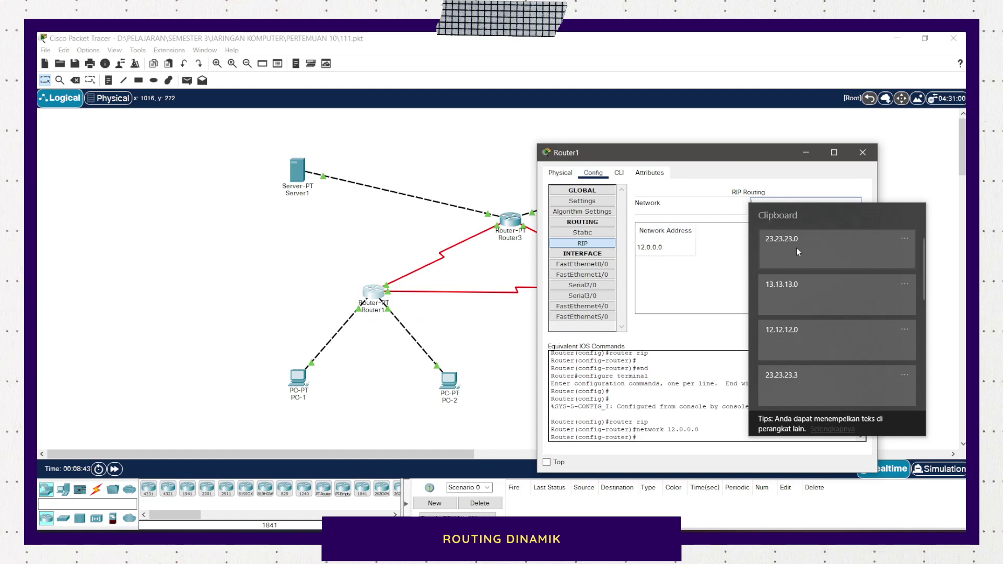
left_click(797, 302)
left_click(789, 216)
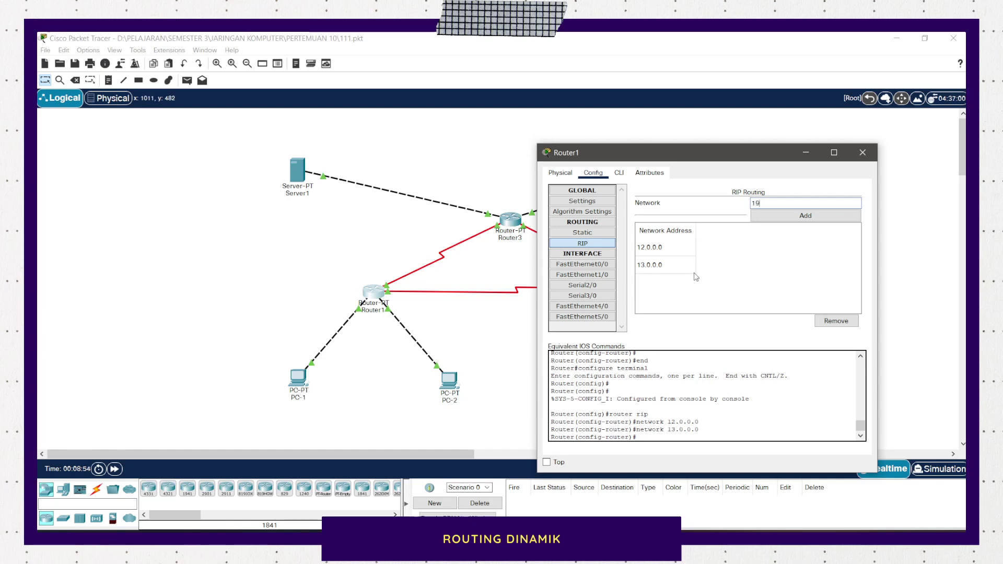
Add the network 192.168.1.64 to Router1's RIP network list
type("2.168")
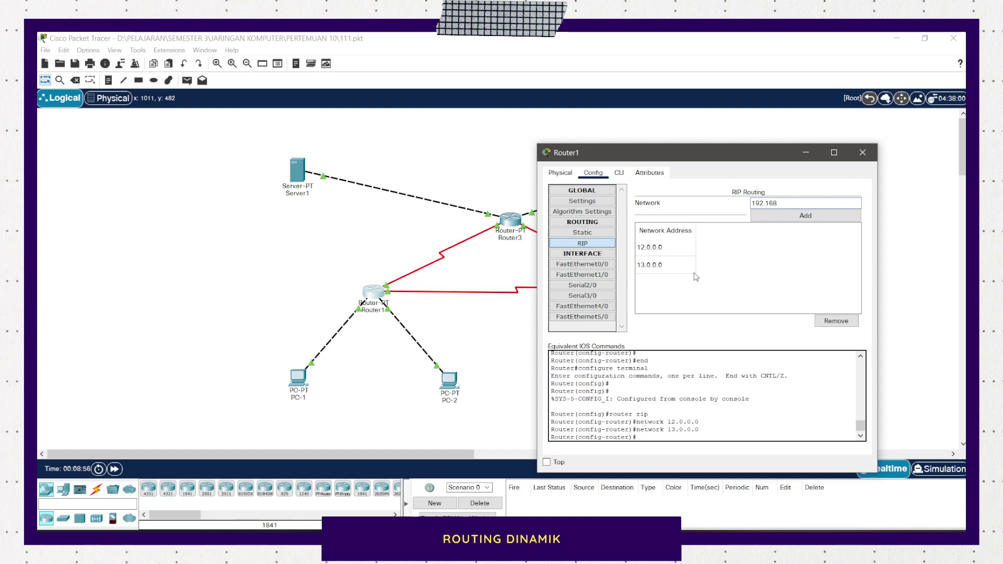
type(".1.6")
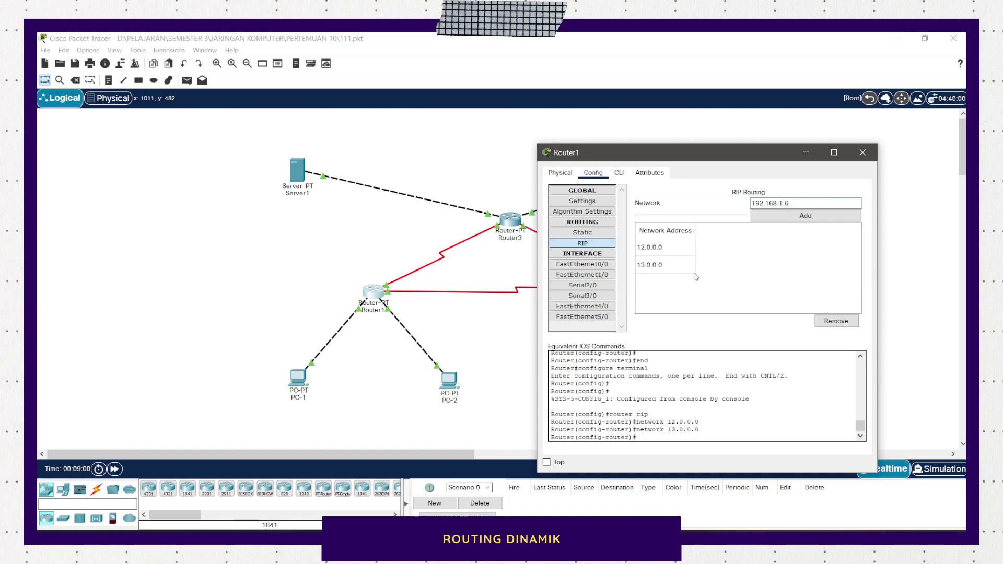
type("4")
left_click(807, 216)
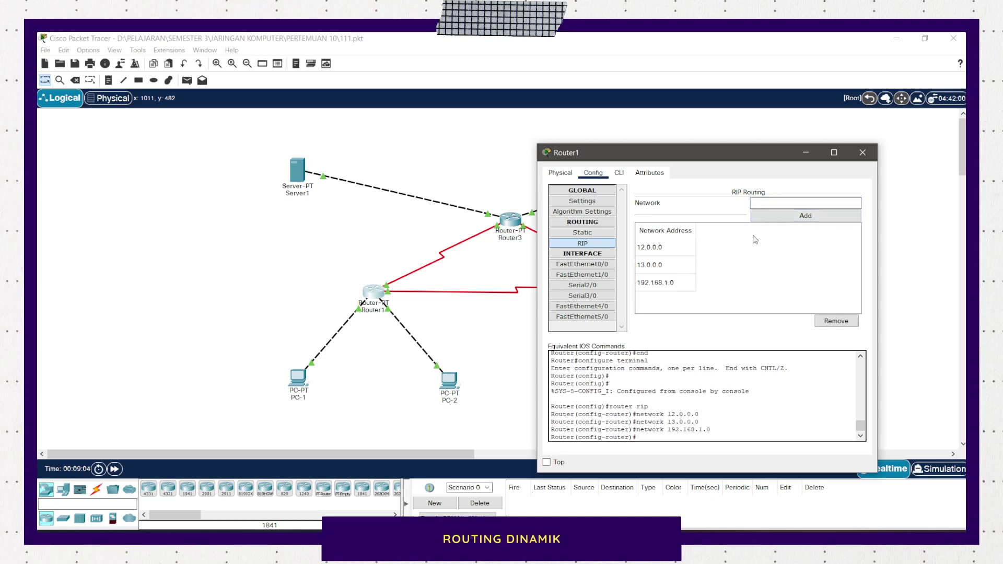
Run "no auto-summary" and "version 2" in Router1's command line, and check its RIP routing page
left_click(619, 174)
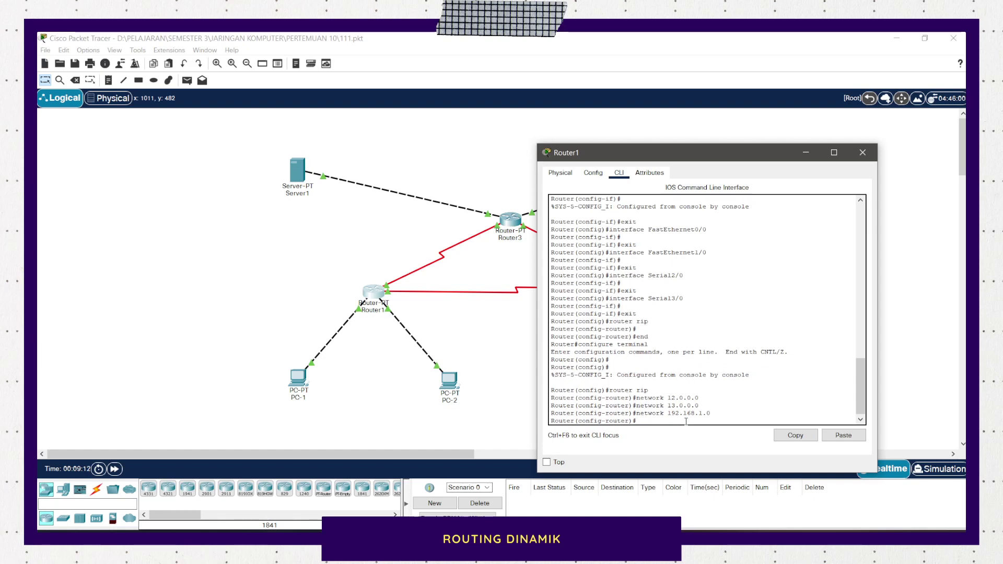
type("no auto-summary")
key("Return")
type("ver")
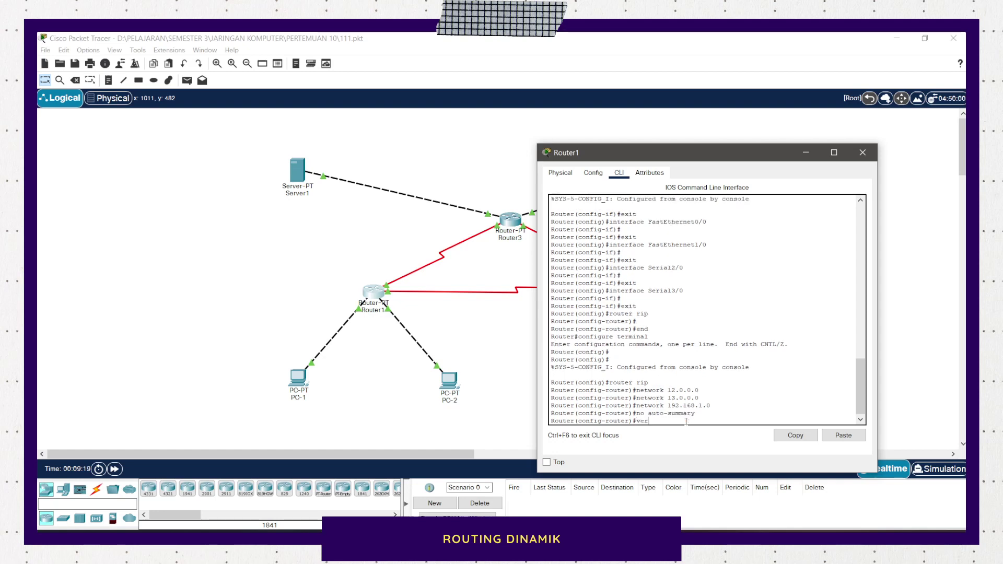
type("sion 2")
left_click(593, 172)
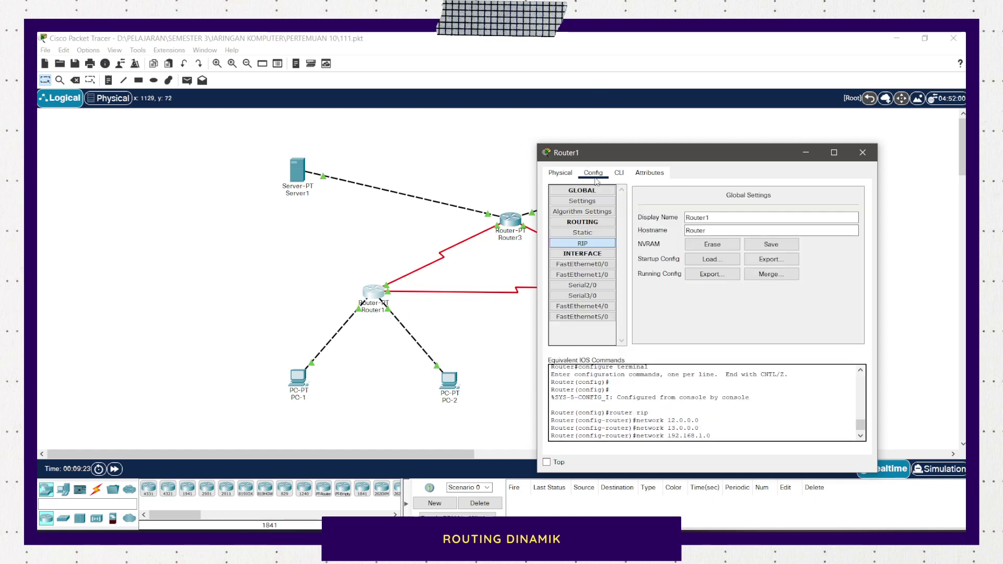
left_click(600, 244)
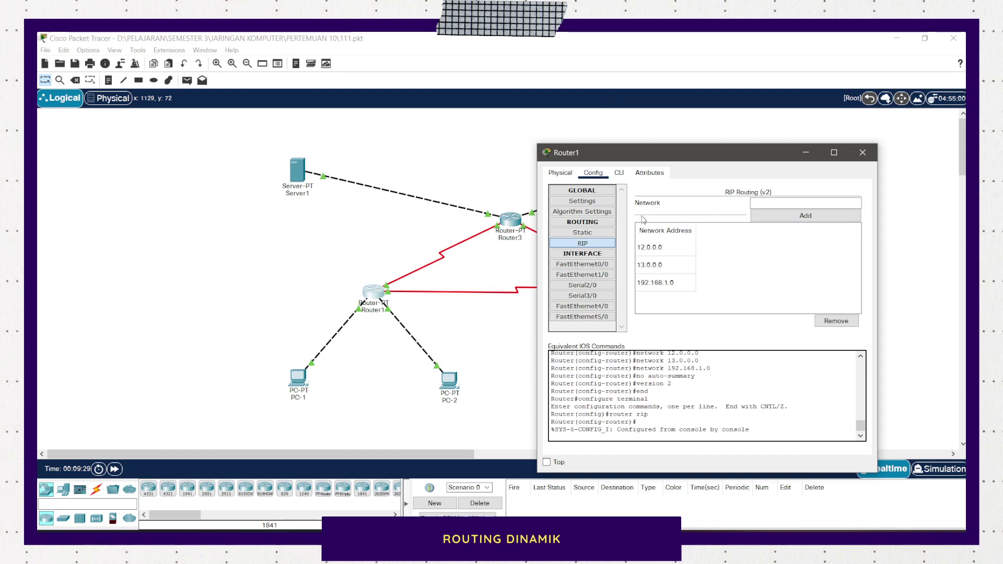
Save Router1's running configuration to NVRAM and close the router's window
left_click(582, 201)
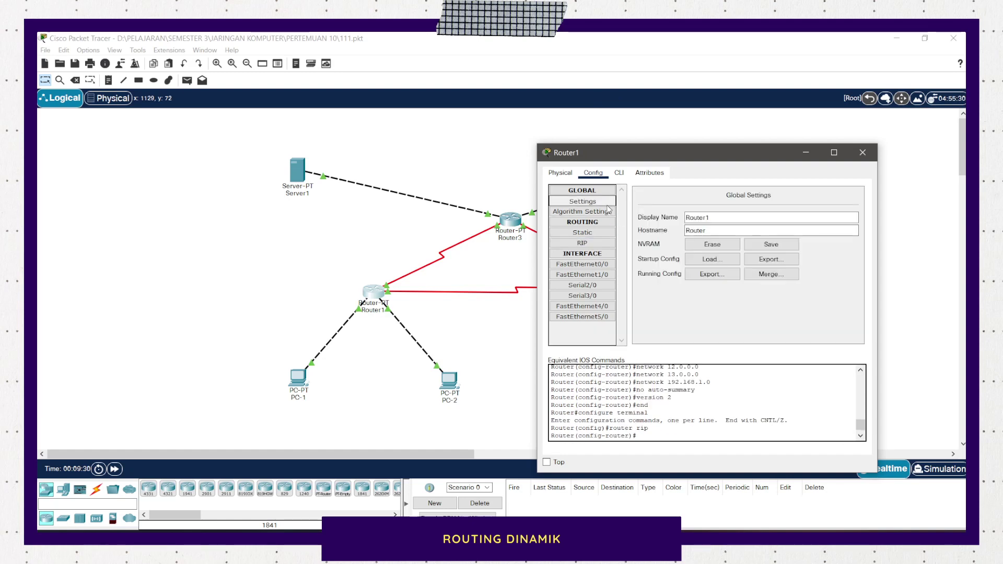
left_click(789, 249)
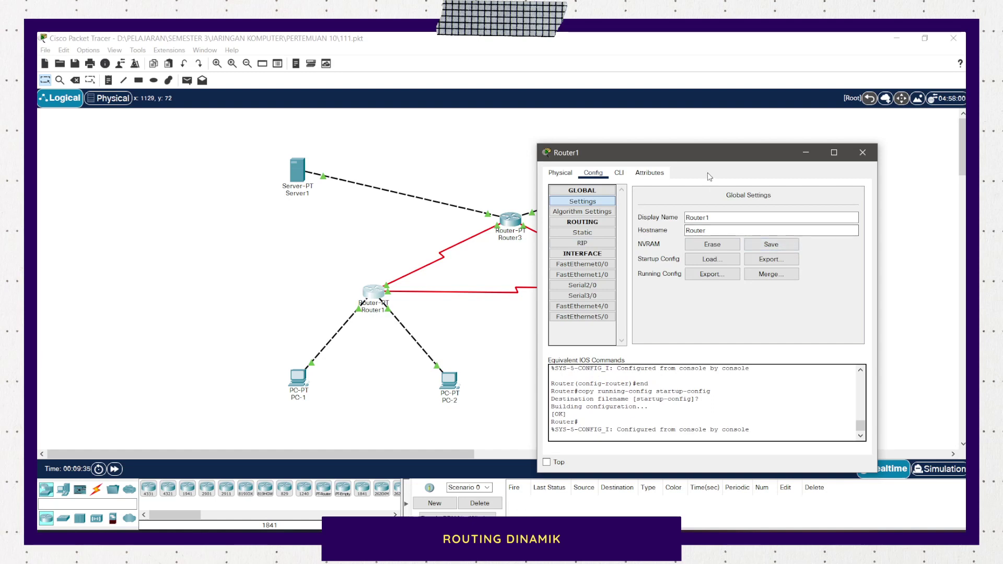
left_click(862, 153)
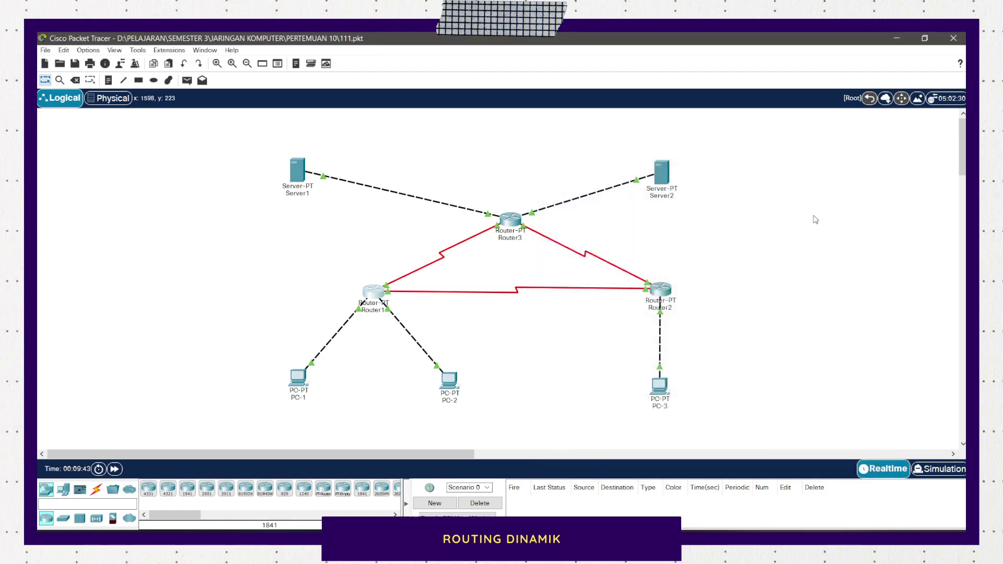
Open Router2's RIP routing configuration and add the network 12.12.12.0 from the clipboard history
left_click(665, 290)
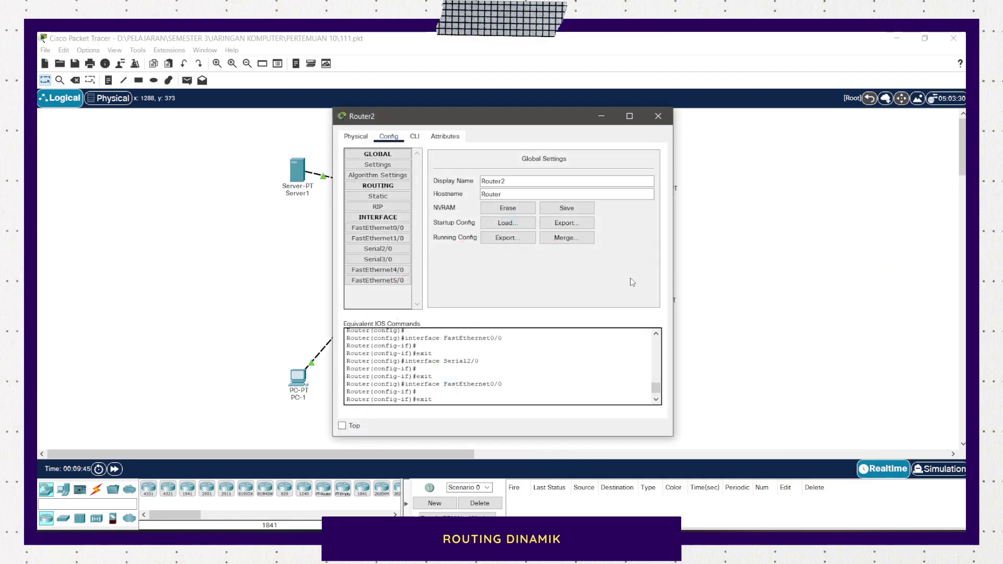
left_click(391, 208)
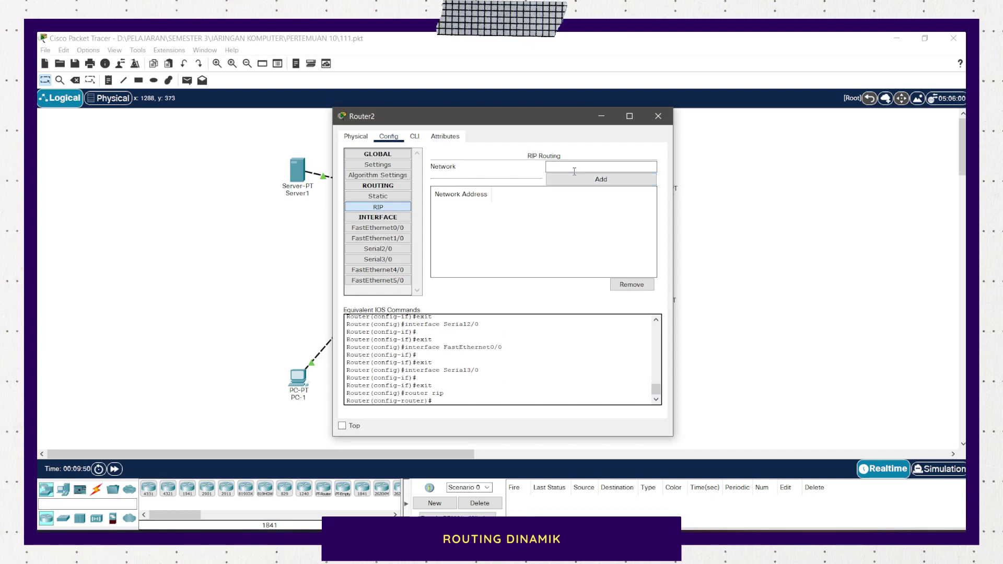
key("super+v")
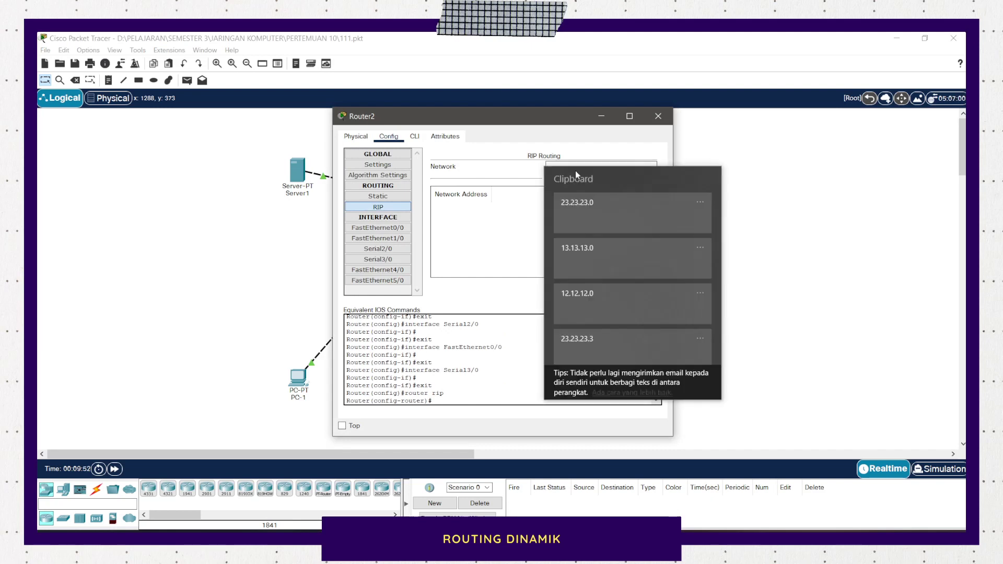
left_click(636, 296)
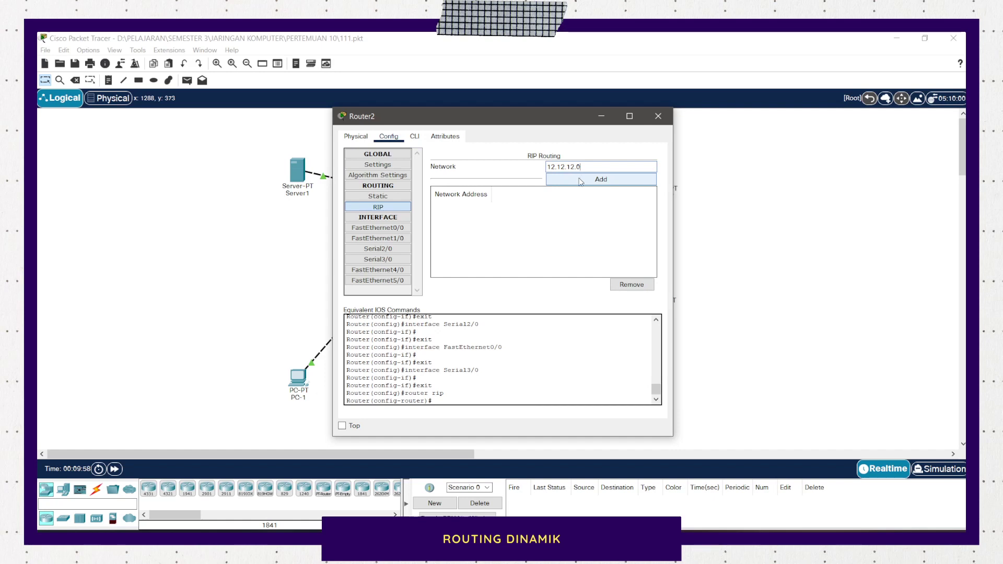
left_click(580, 181)
Add the network 23.23.23.0 from the clipboard history to Router2's RIP network list
left_click(583, 166)
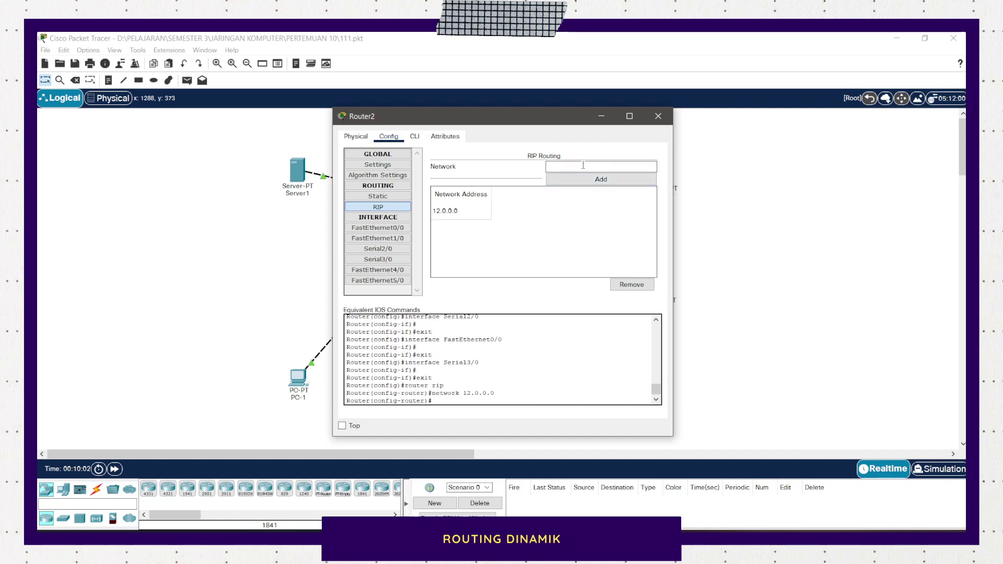
key("super+v")
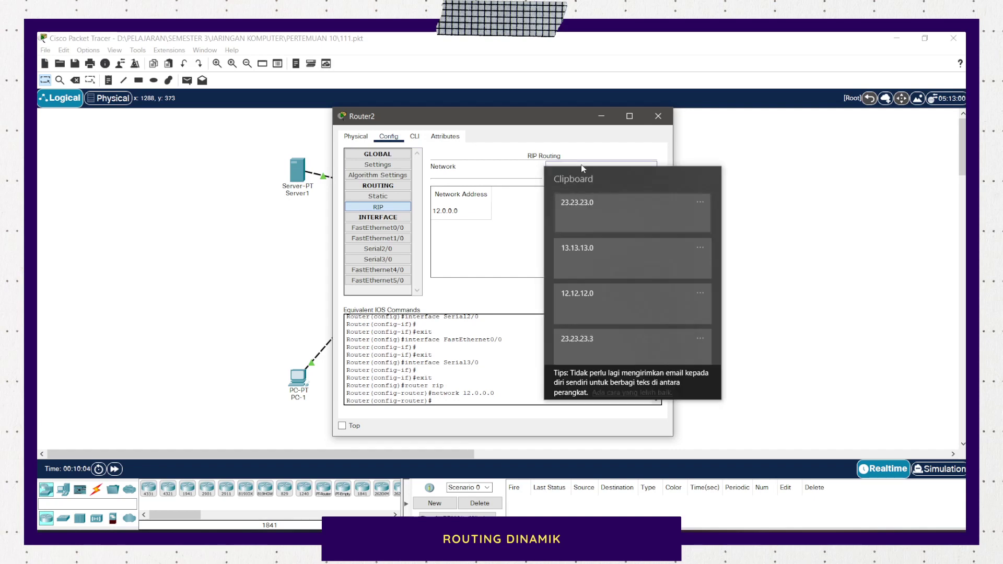
left_click(598, 208)
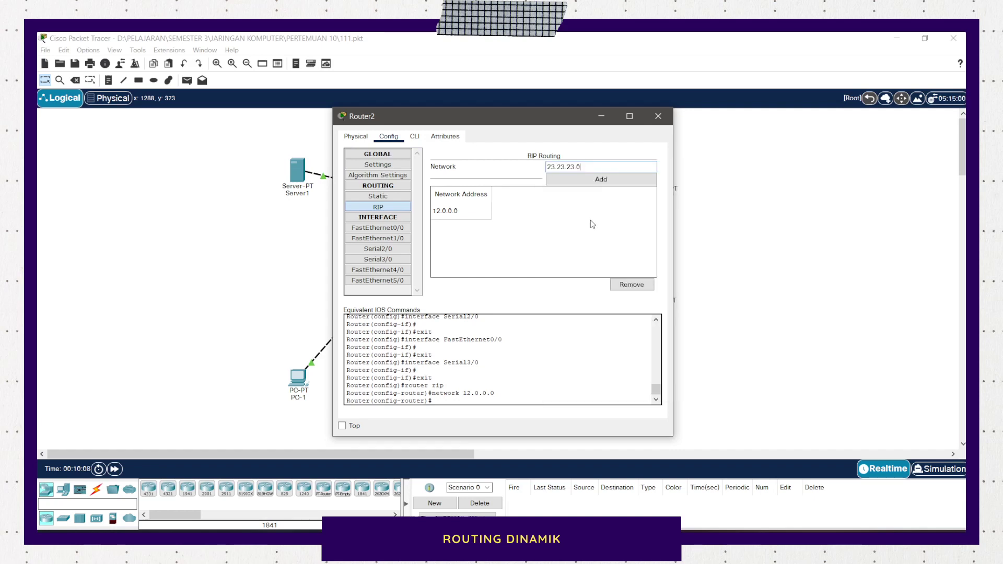
left_click(599, 179)
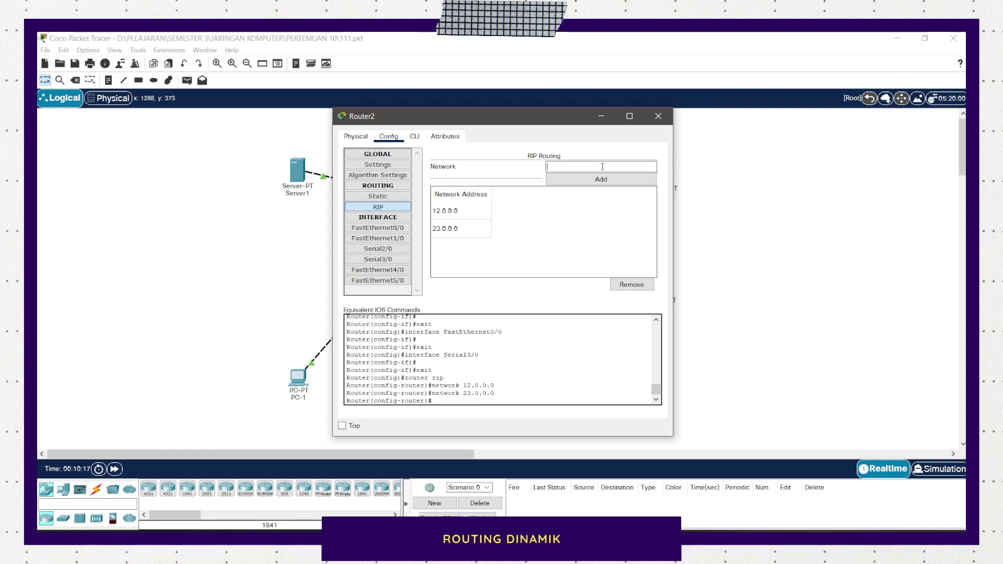
Add the network 192.168.1.0 to Router2's RIP network list
type("92.1")
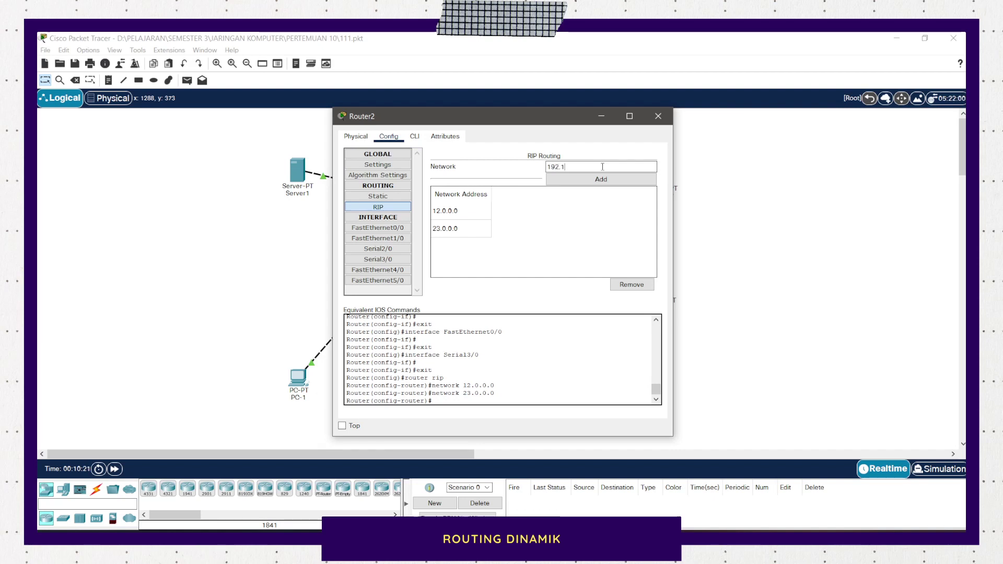
type("68.1.0")
left_click(601, 179)
Run "no auto-summary" and "version 2" in Router2's command line, and check its RIP routing page
left_click(421, 142)
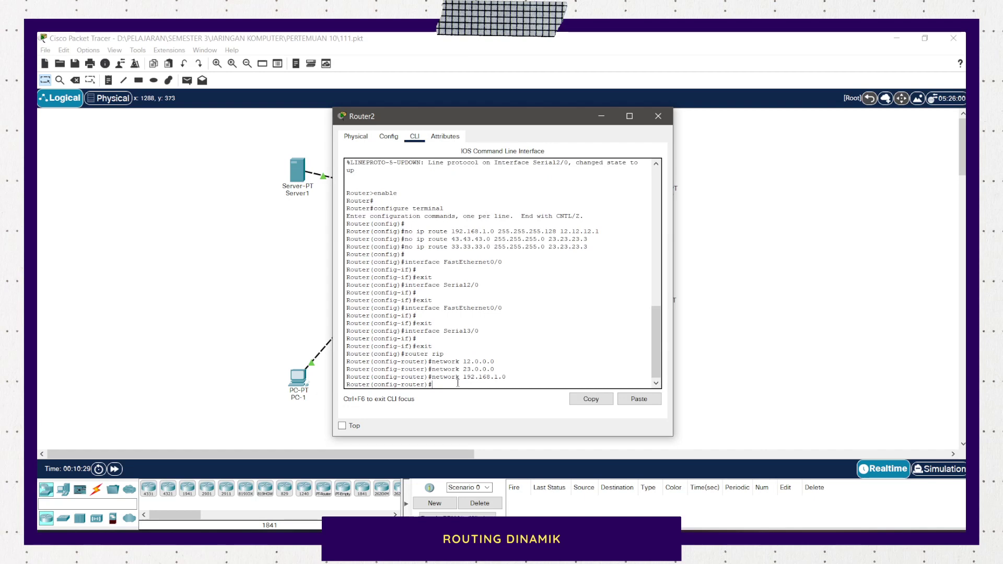
type("no auto-sum")
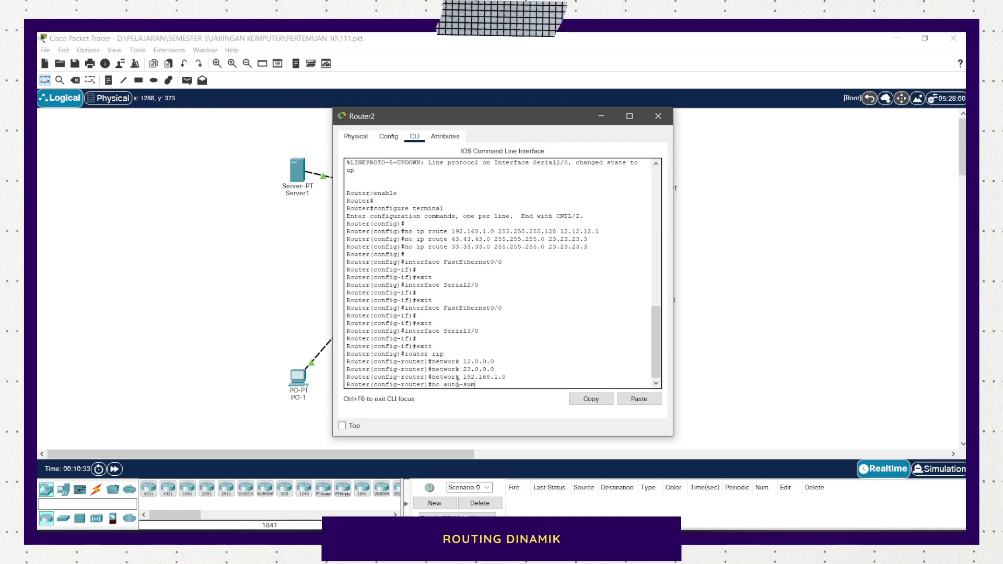
type("mary")
key("Return")
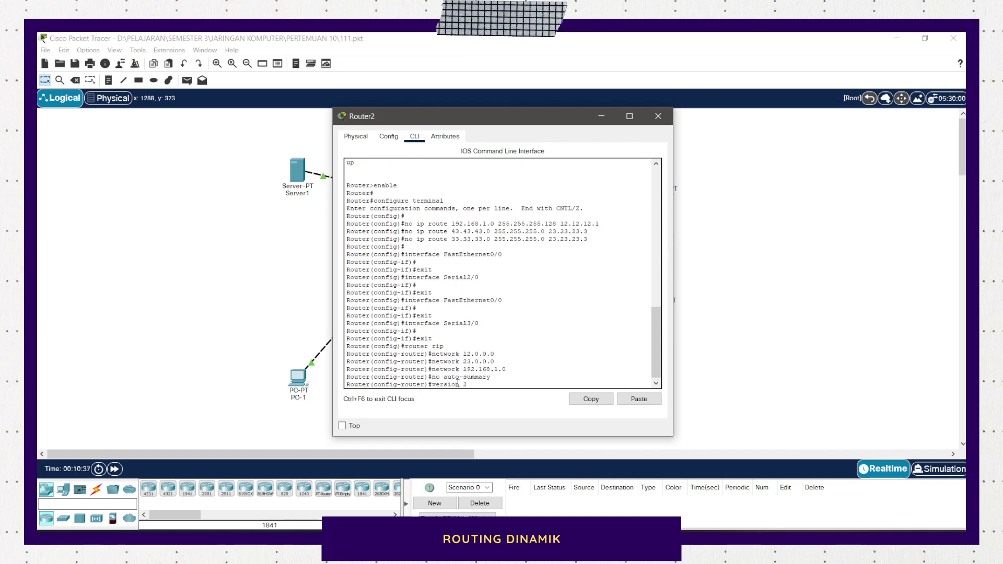
type("version 2")
key("Return")
left_click(388, 135)
left_click(390, 208)
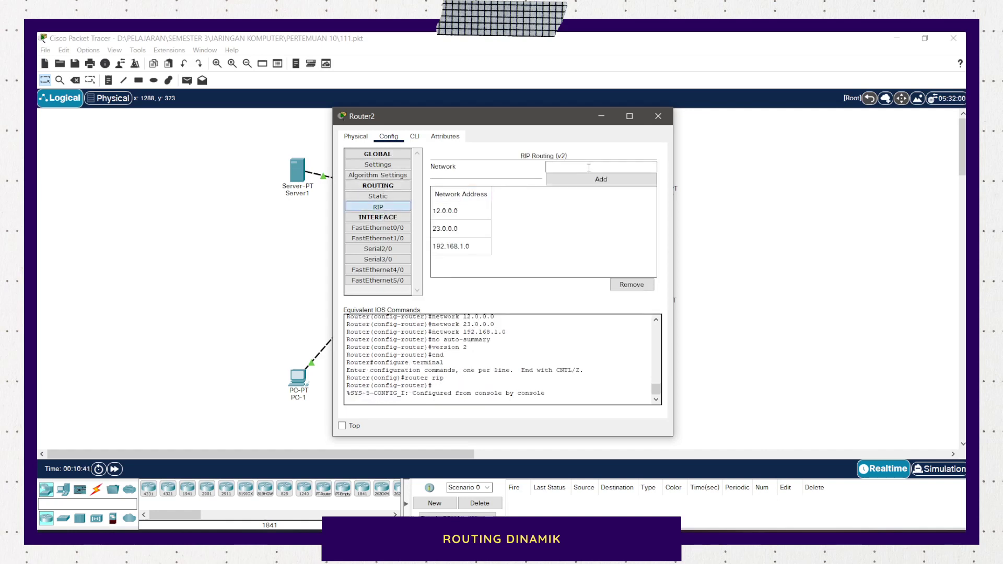
Save Router2's running configuration to NVRAM and close the router's window
left_click(377, 164)
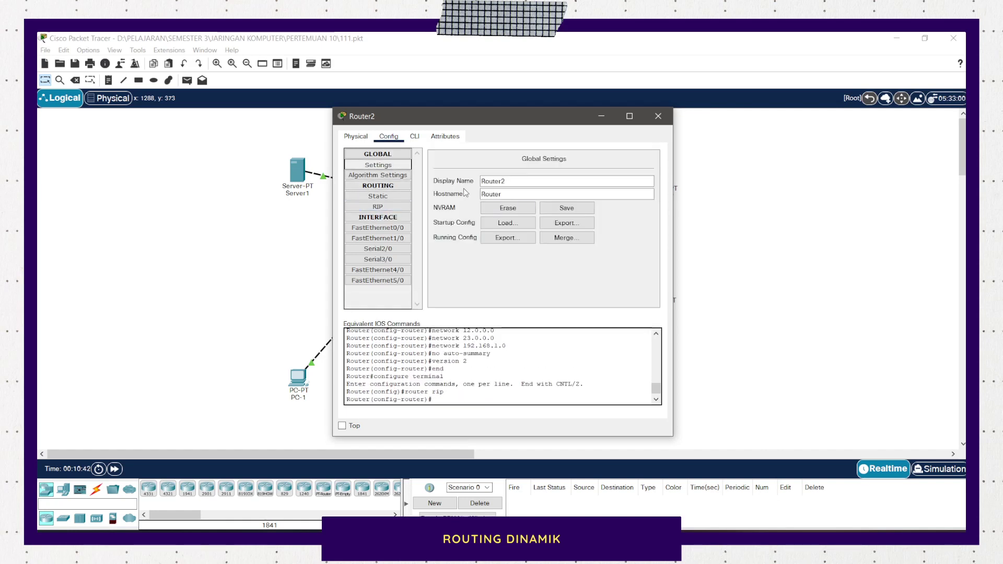
left_click(553, 209)
left_click(658, 116)
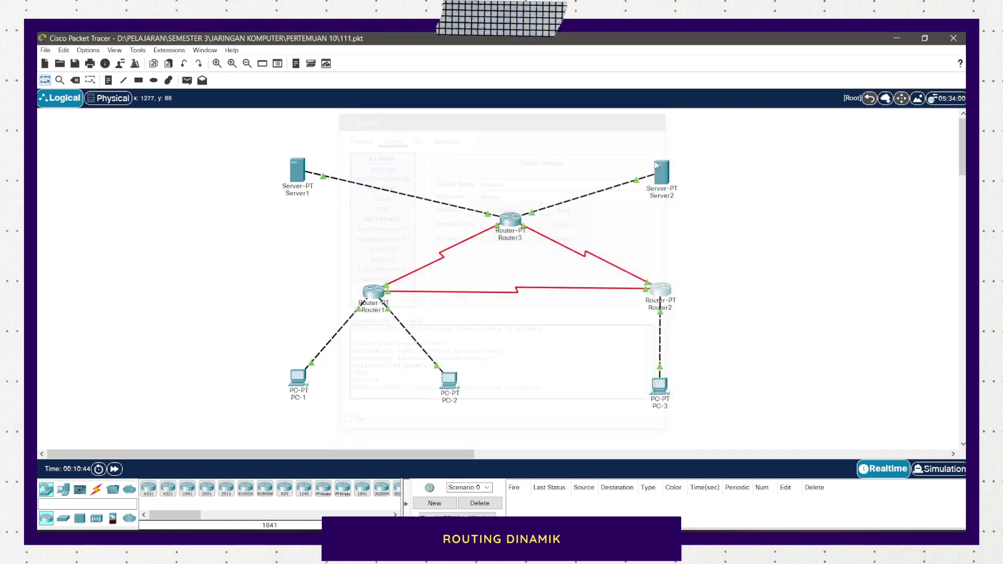
Open Router3's RIP routing configuration and add the network 13.13.13.0 from the clipboard history
left_click(510, 219)
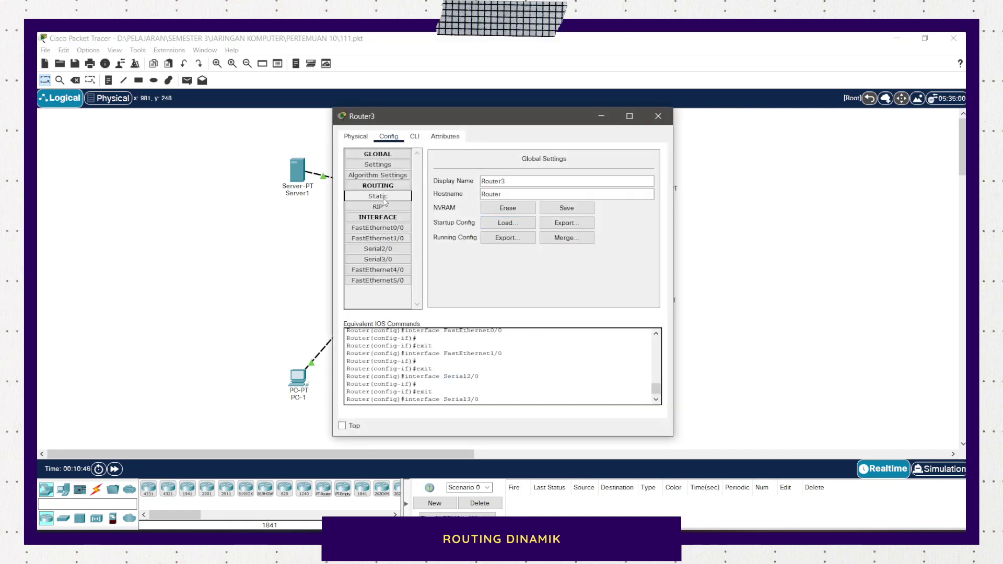
left_click(378, 207)
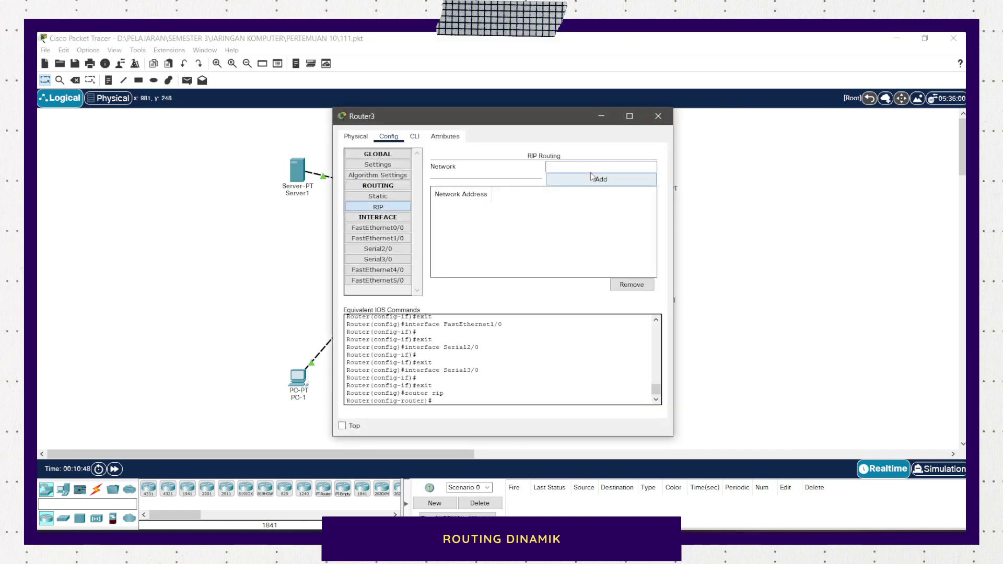
key("super+v")
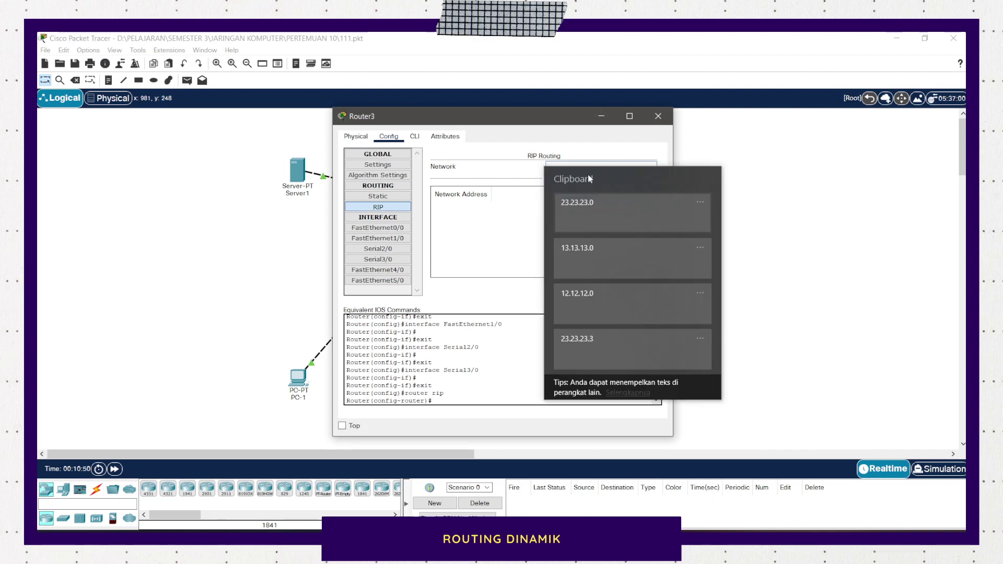
left_click(598, 267)
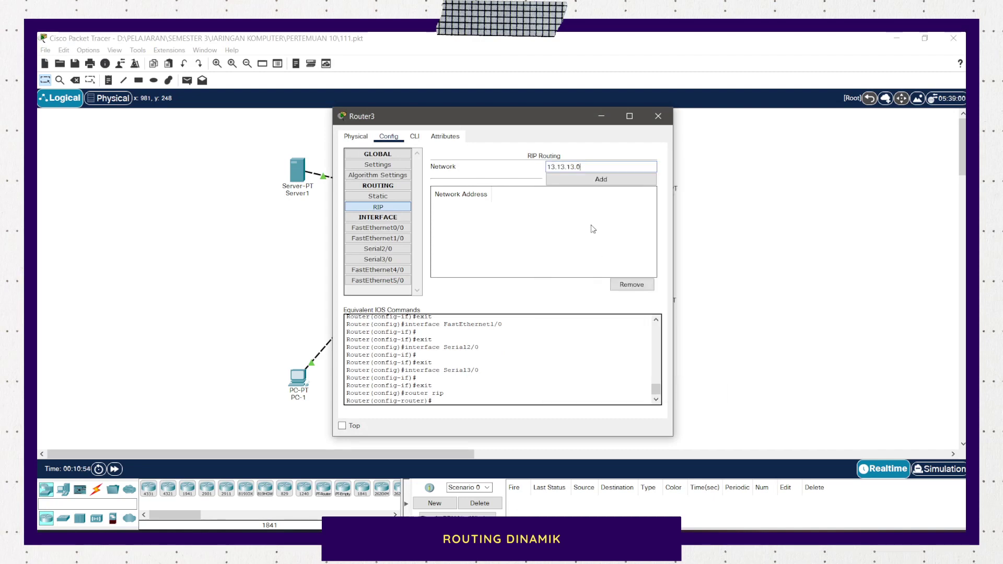
left_click(588, 180)
Add the network 23.23.23.0 from the clipboard history to Router3's RIP network list
left_click(588, 166)
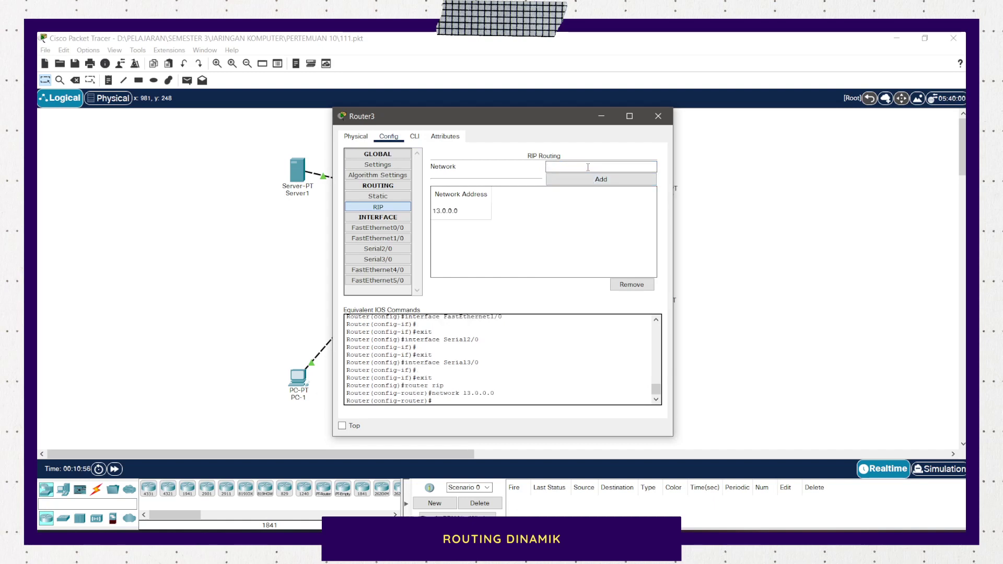
key("super+v")
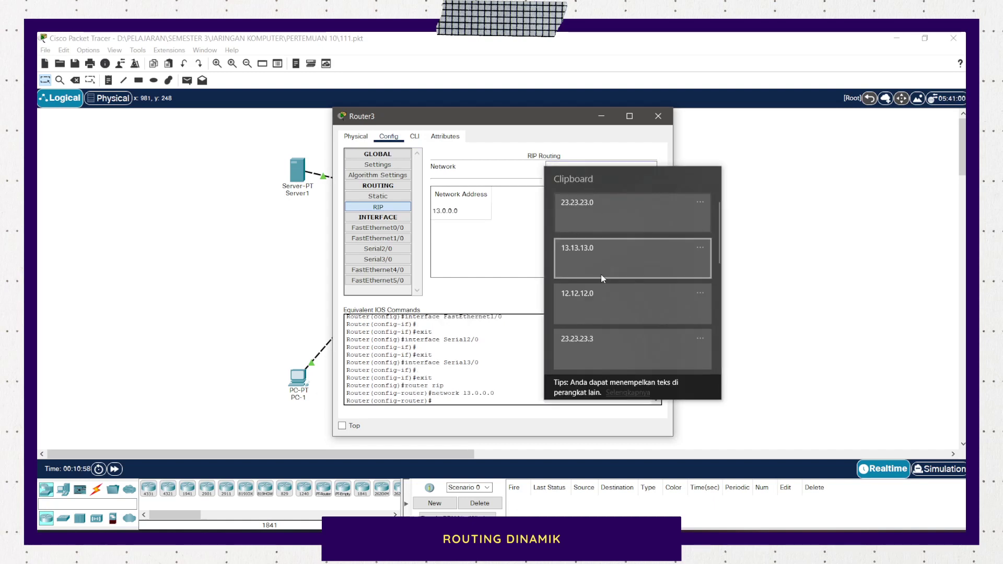
left_click(609, 213)
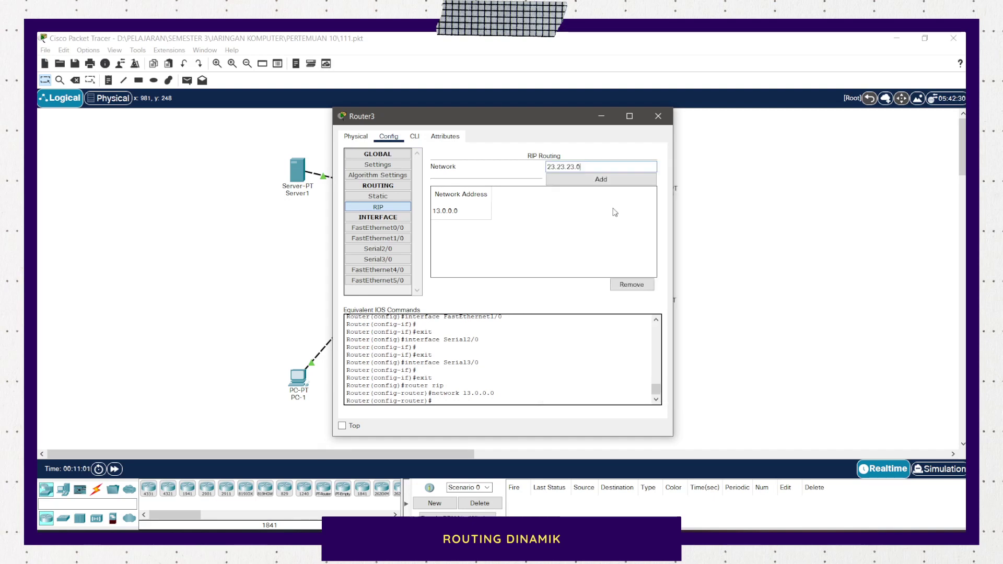
left_click(591, 179)
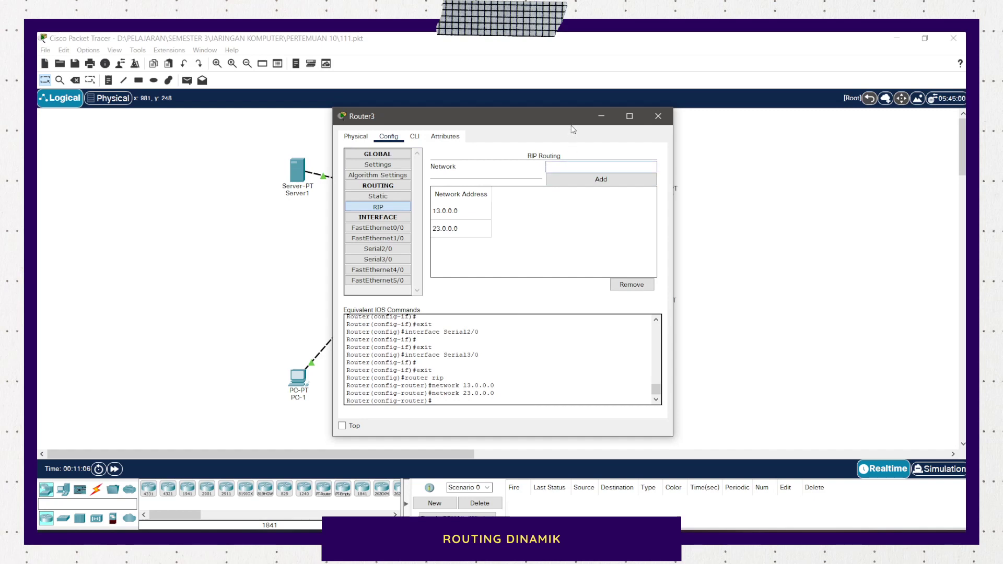
Add the networks 33.33.33.0 and 43.0.0.0 to Router3's RIP network list
left_click_drag(558, 120, 673, 148)
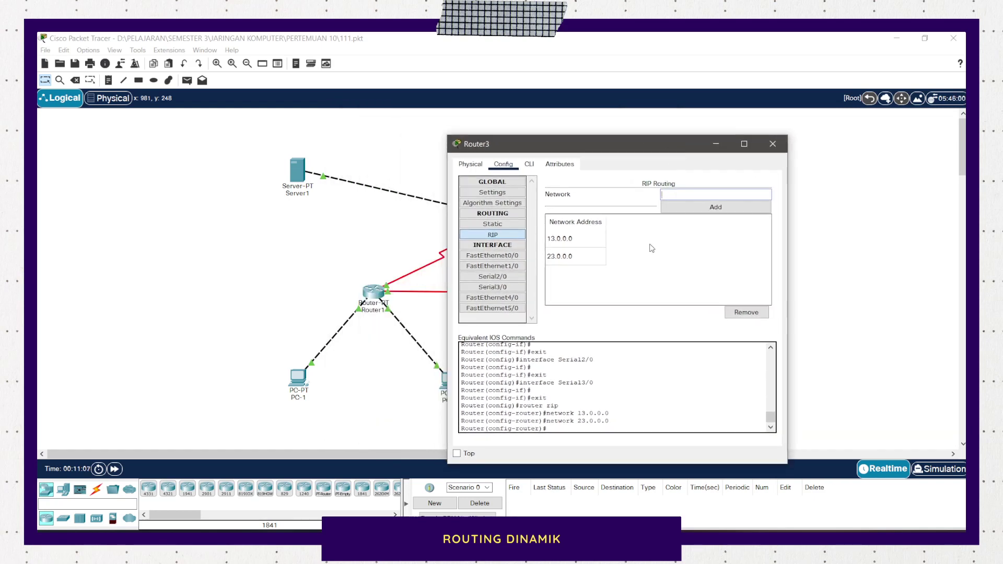
type("33.33.33.0")
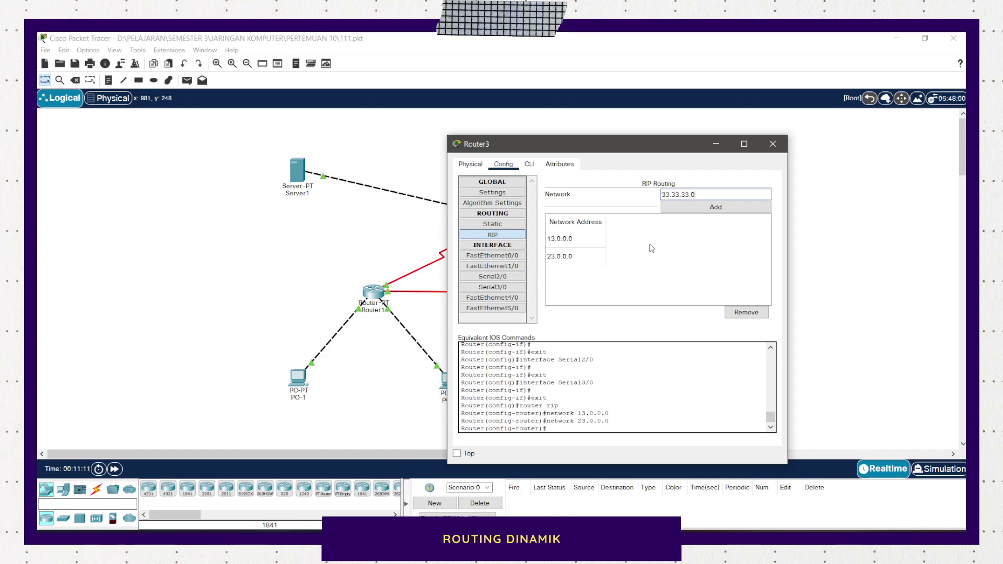
left_click(710, 207)
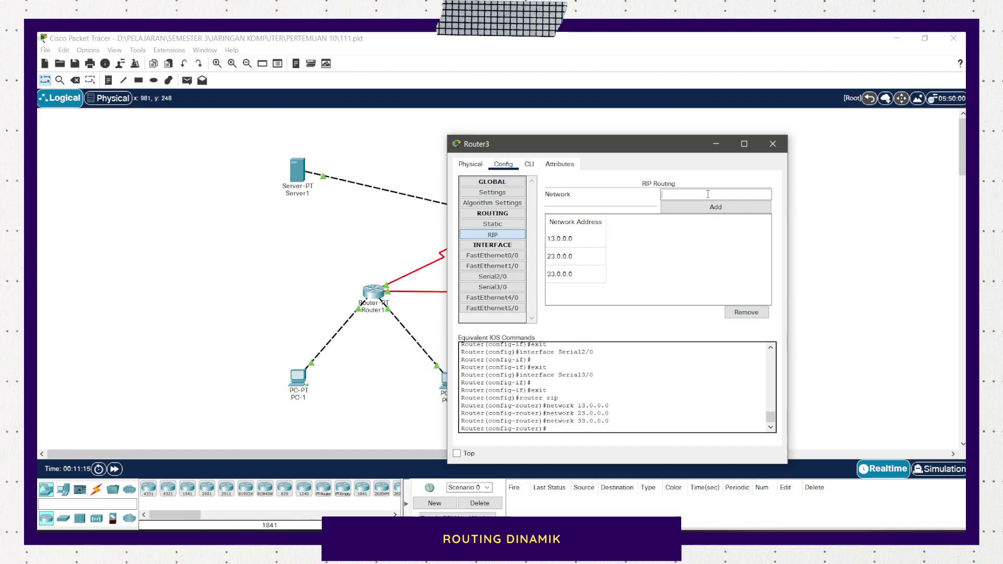
type("43")
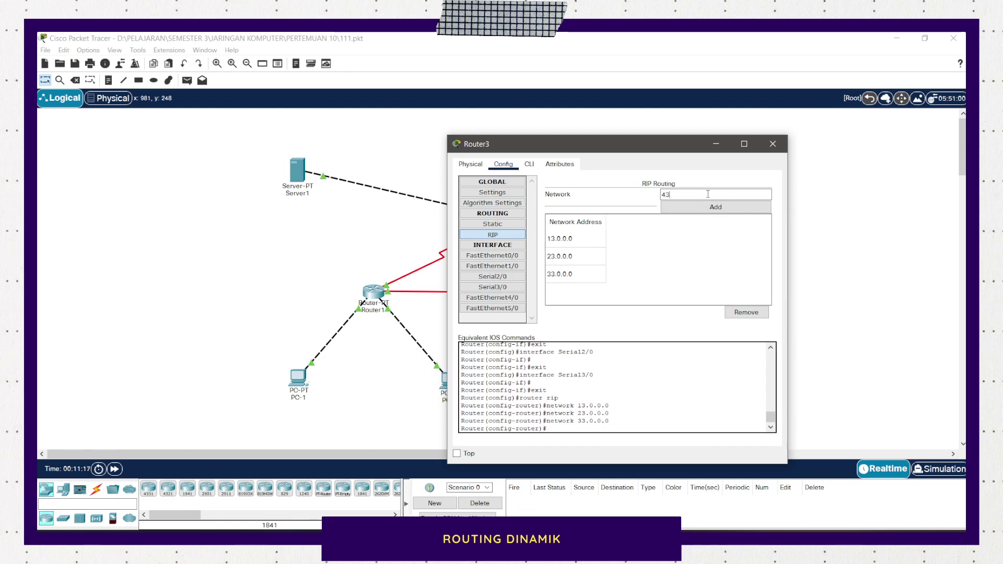
type(".43.43.")
type("43")
left_click(699, 208)
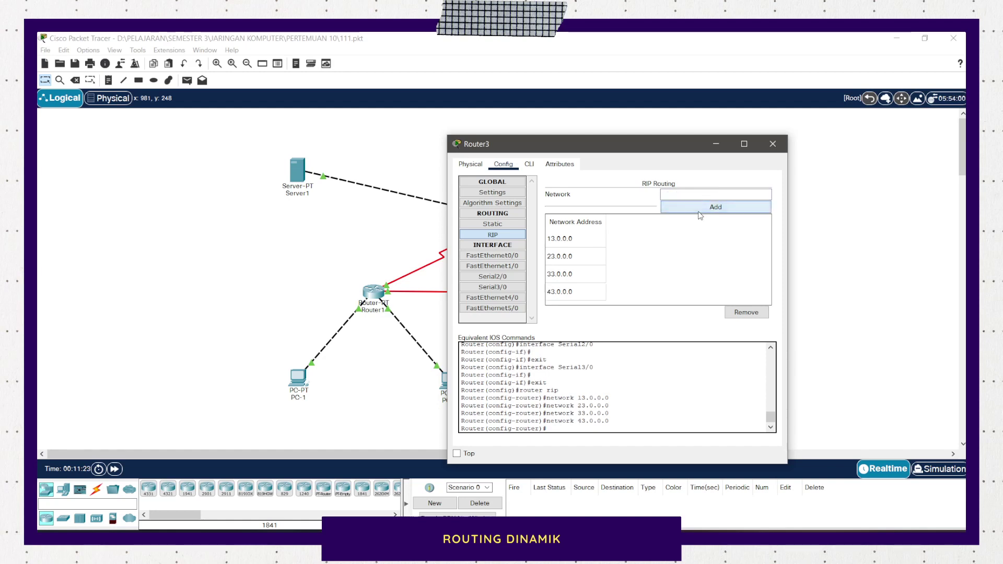
Run "no auto-summary" and "version 2" in Router3's command line, and check its RIP routing page
left_click(529, 164)
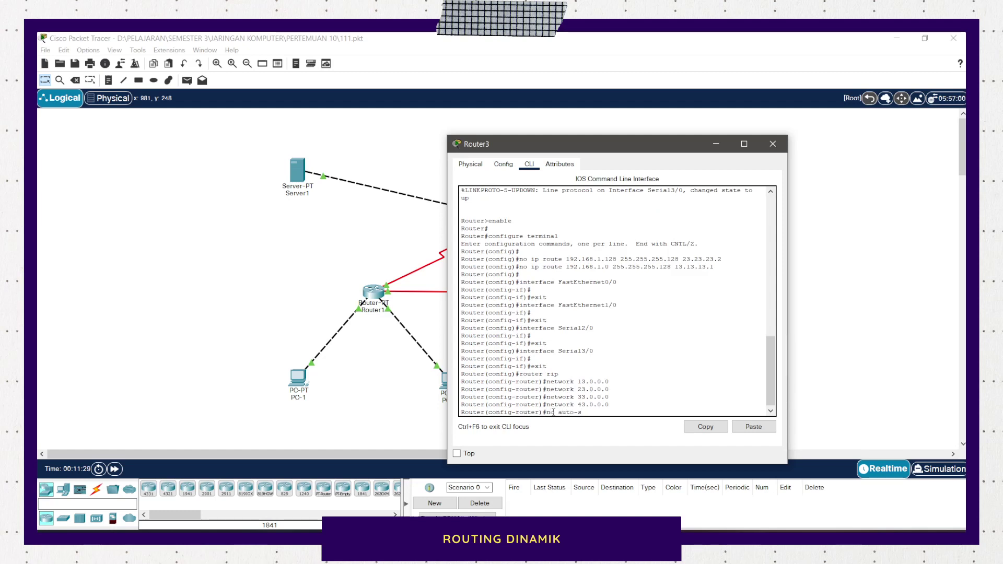
type("no auto-summary")
key("Return")
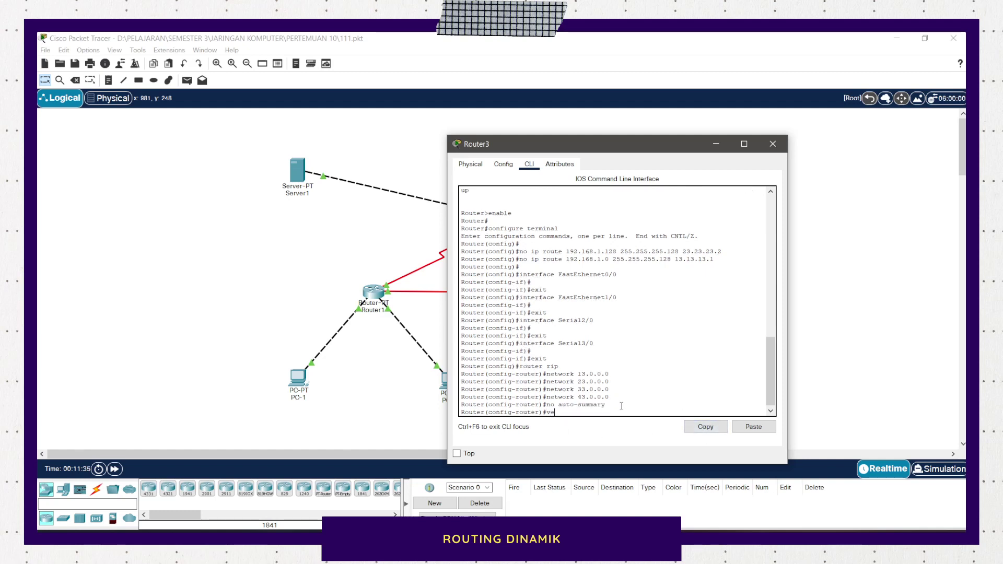
type("version 2")
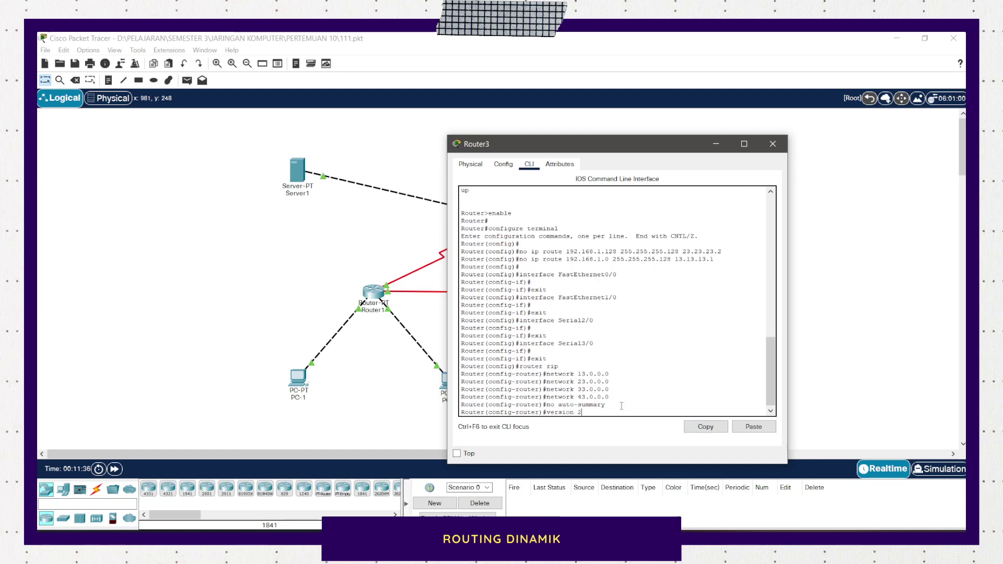
left_click(503, 164)
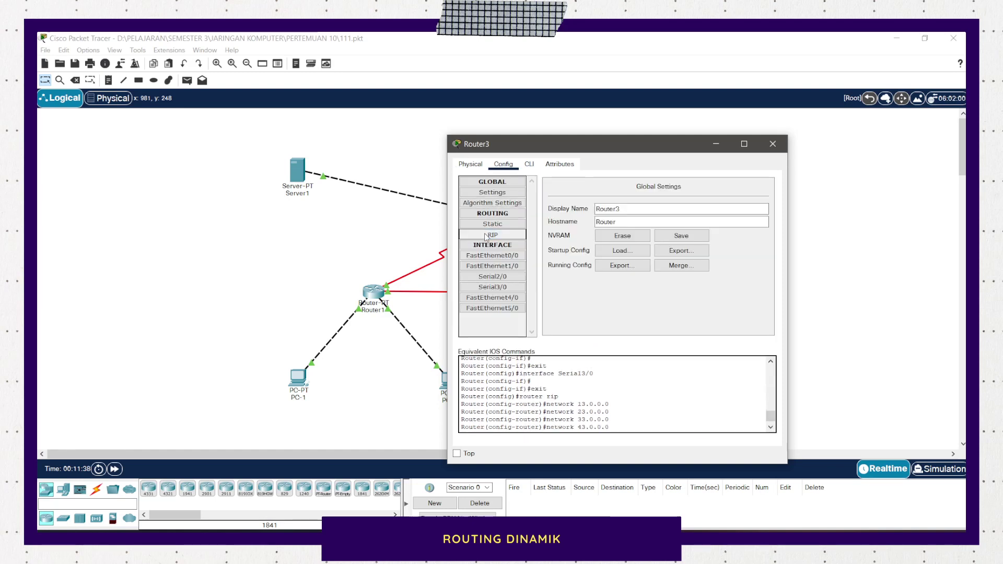
left_click(492, 234)
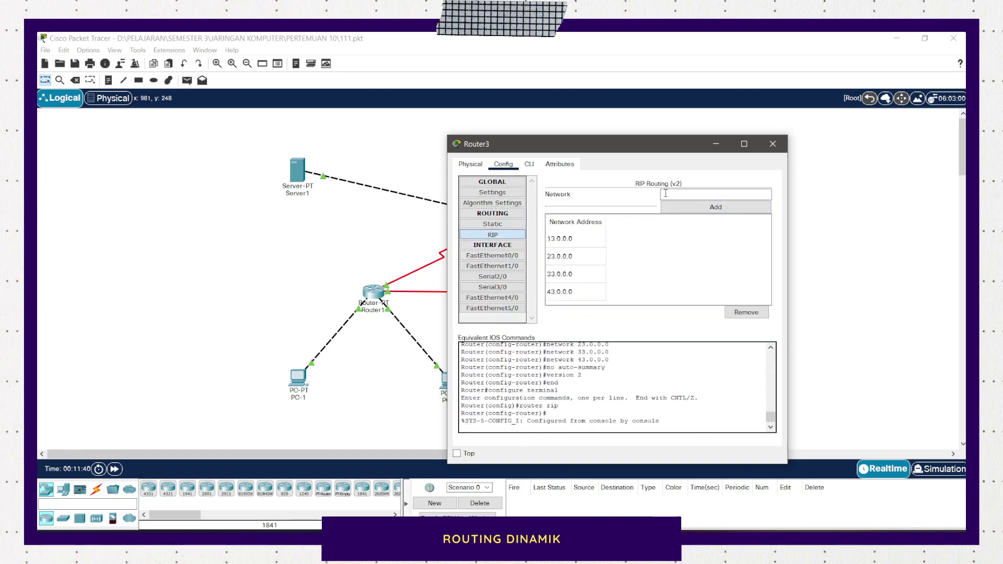
Save Router3's running configuration to NVRAM, close its window, and power cycle all devices in the network
left_click(505, 196)
left_click(701, 241)
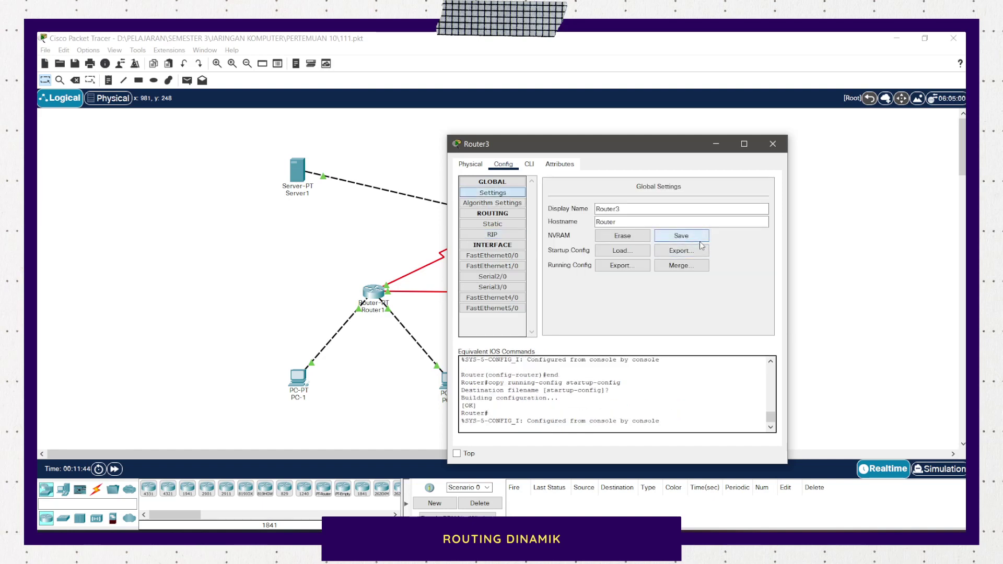
left_click(773, 144)
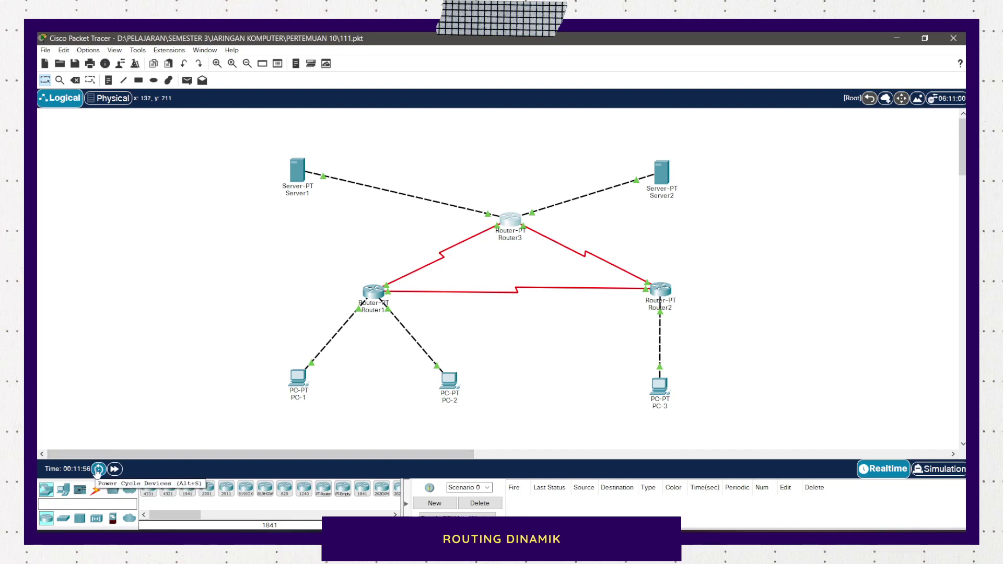
left_click(97, 472)
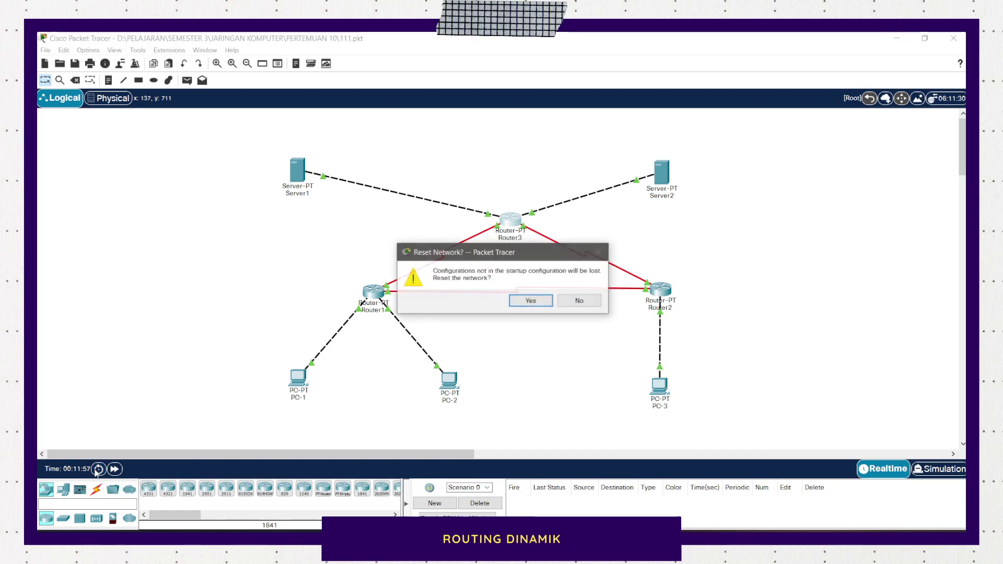
left_click(529, 302)
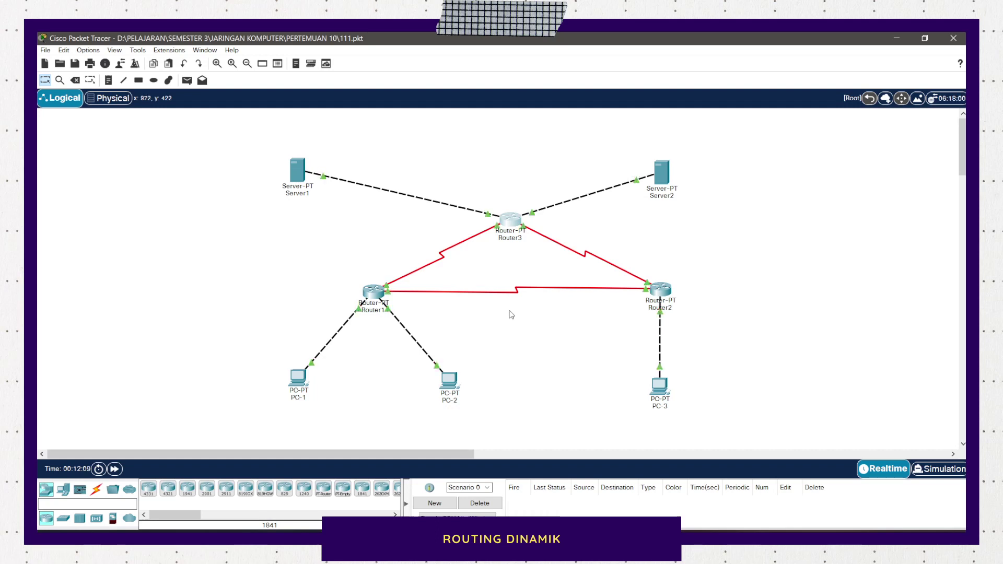
Run "show ip route" in Router1's command line and display the complete routing table
left_click(371, 295)
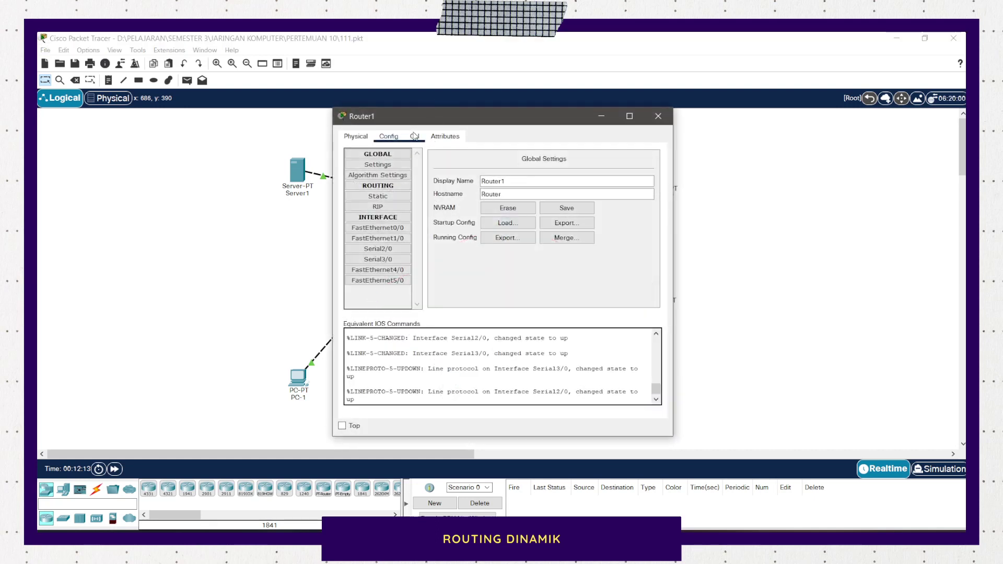
left_click_drag(451, 116, 680, 122)
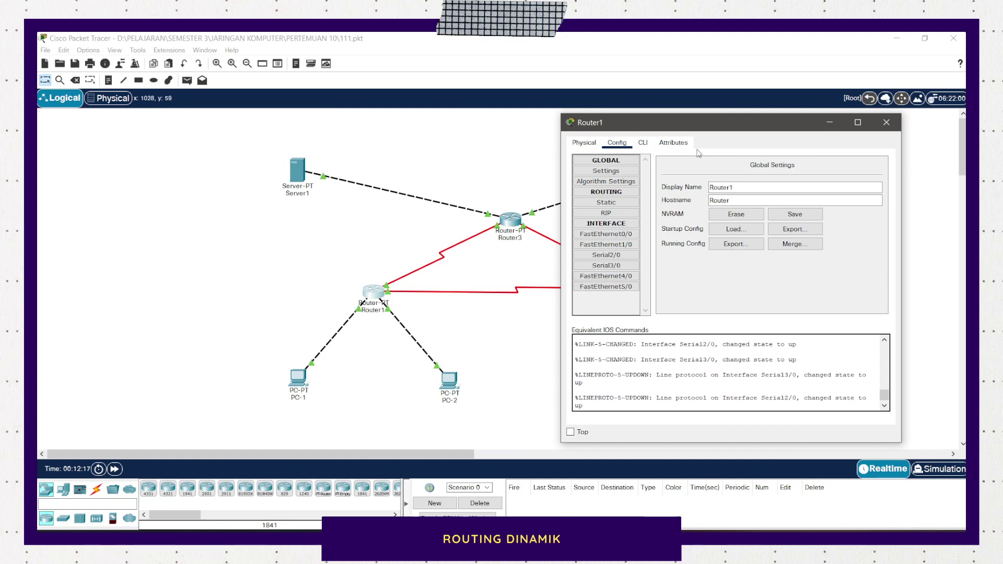
left_click(648, 148)
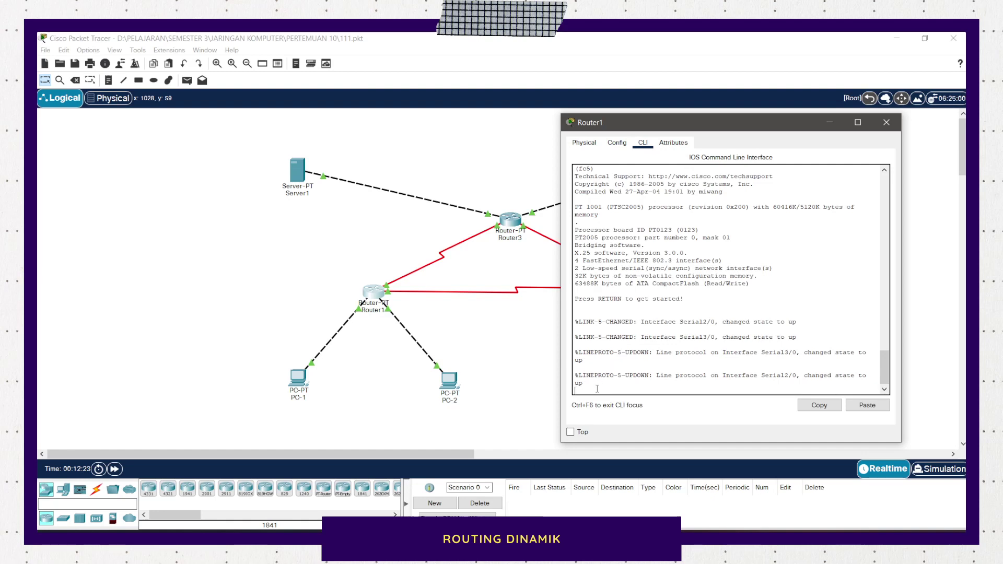
key("Return")
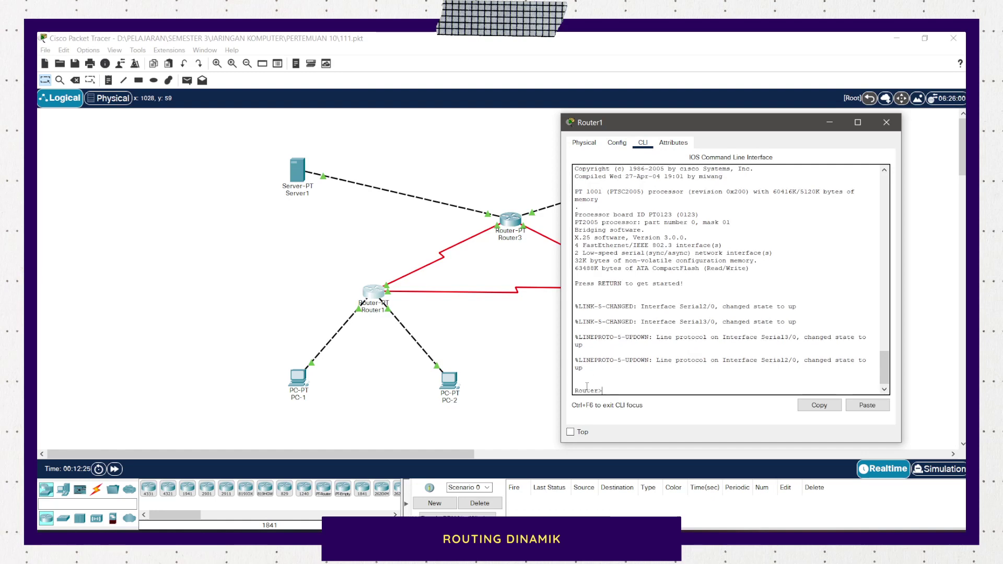
type("show")
type("ip route")
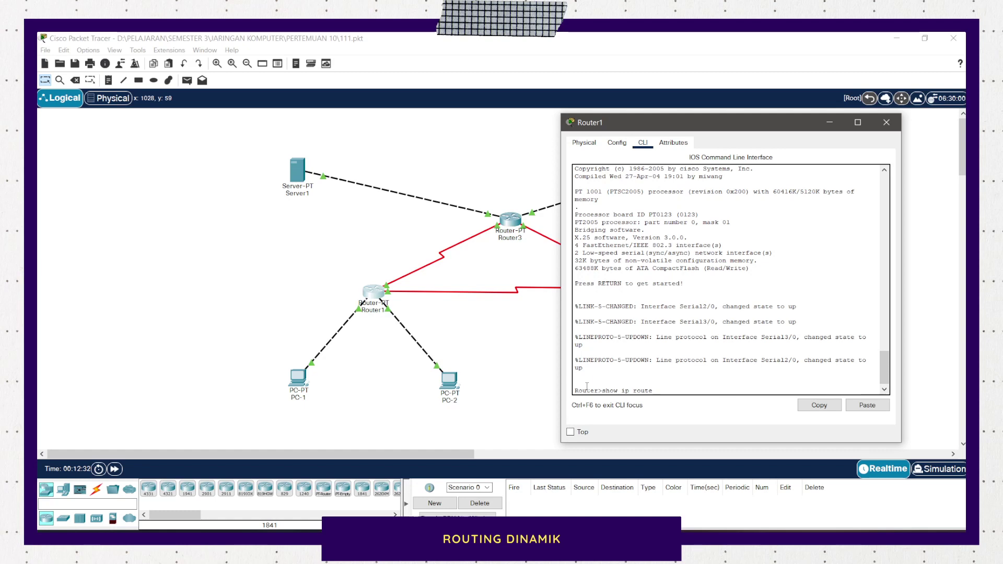
key("Return")
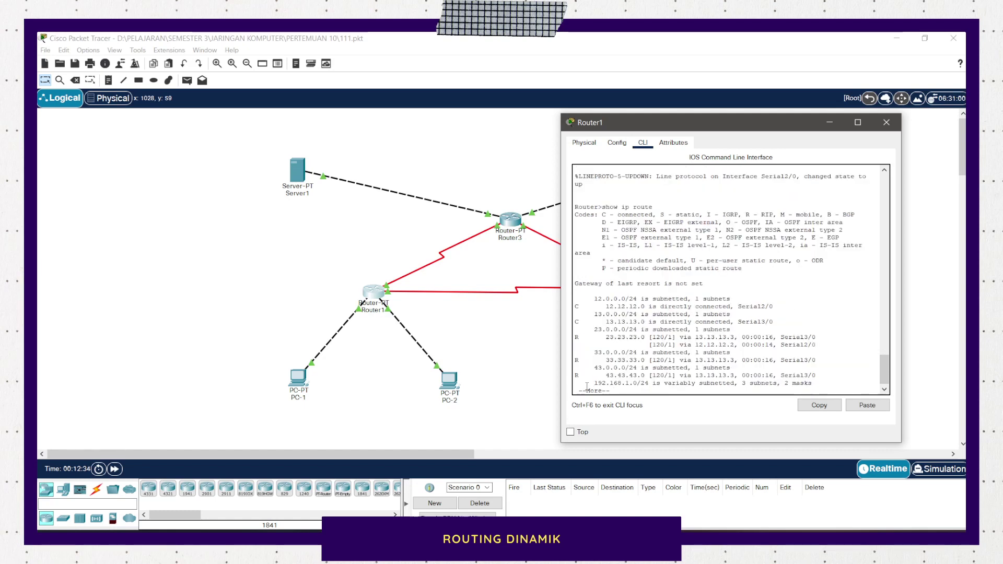
key("Return")
key("Return")
key("Return")
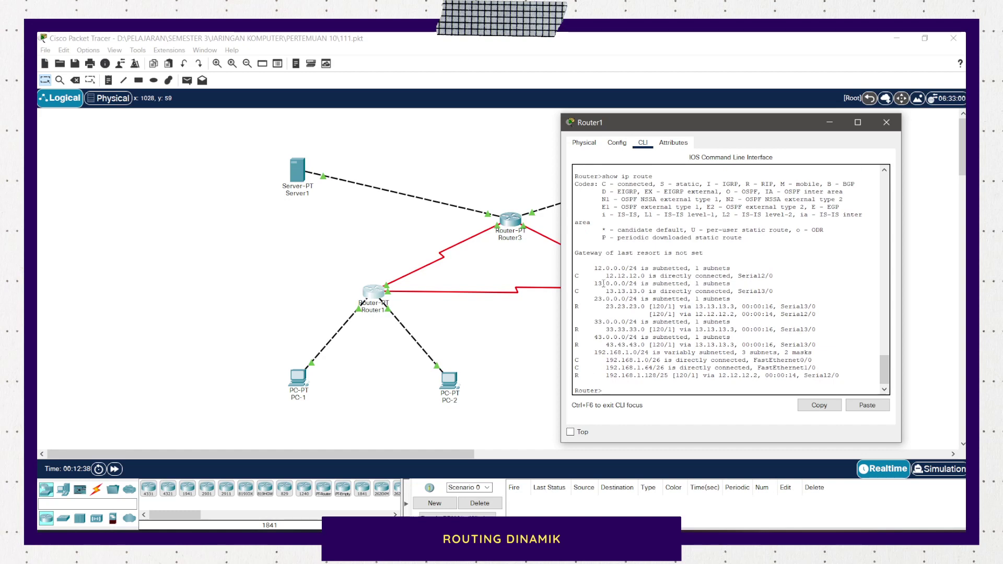
Examine the directly connected and RIP-learned routes in Router1's routing table, and close the router's window
left_click_drag(595, 269, 654, 277)
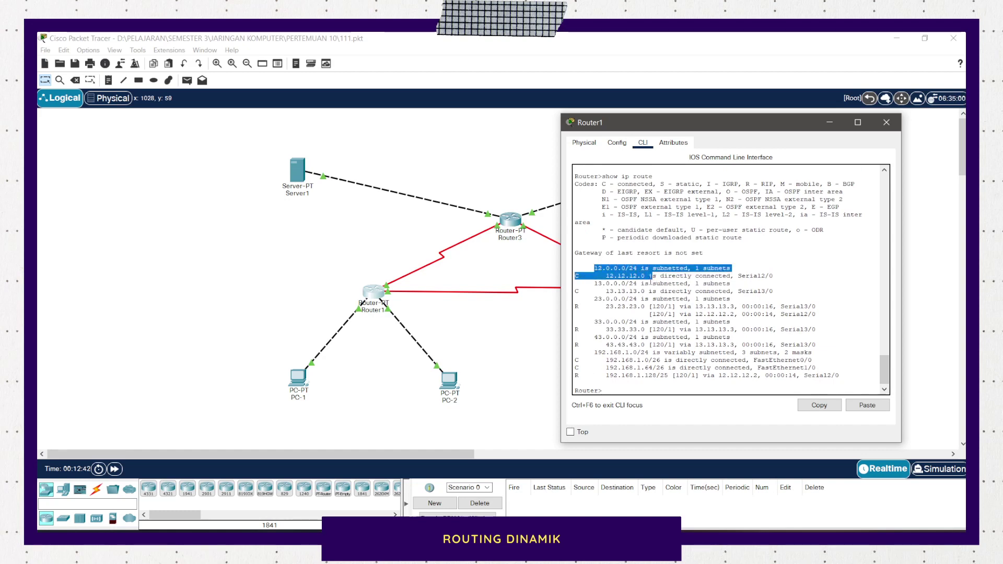
left_click_drag(592, 284, 640, 291)
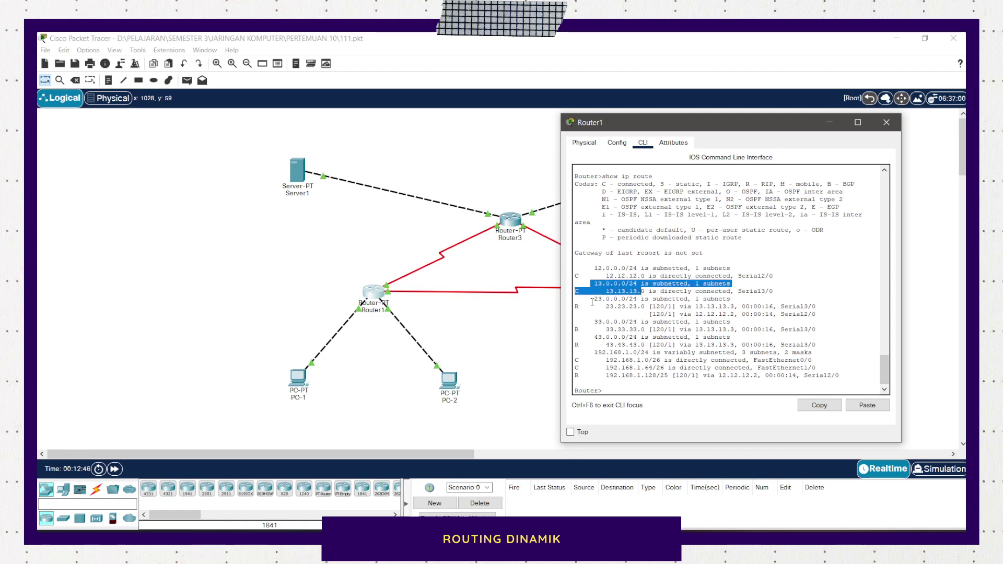
left_click(592, 302)
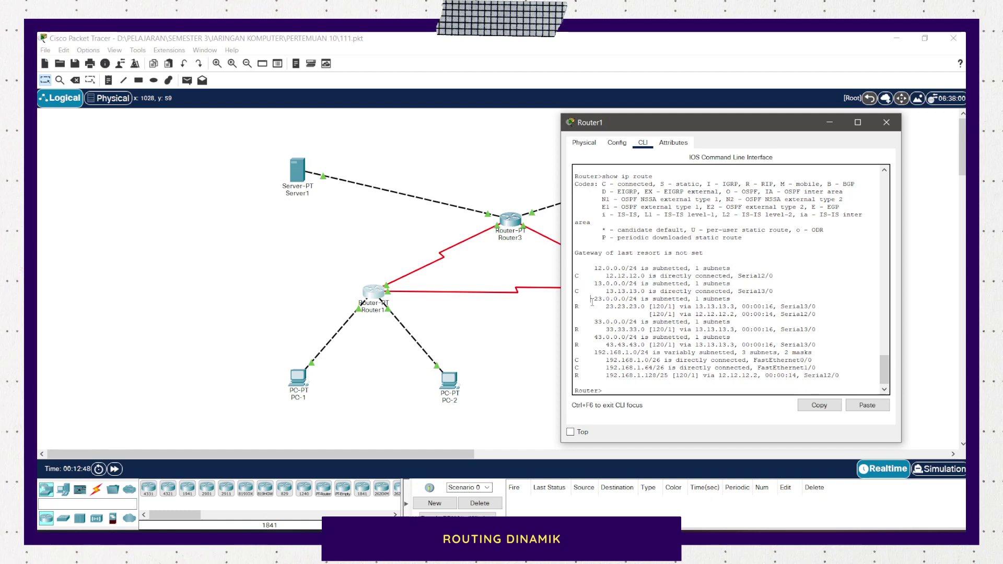
left_click_drag(592, 301, 711, 330)
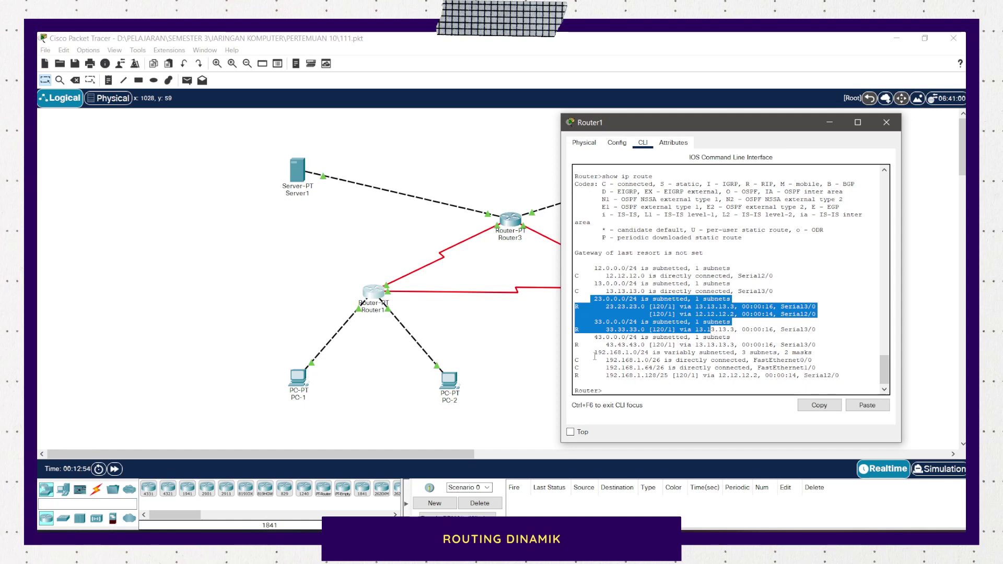
left_click_drag(595, 351, 688, 364)
left_click_drag(598, 368, 840, 375)
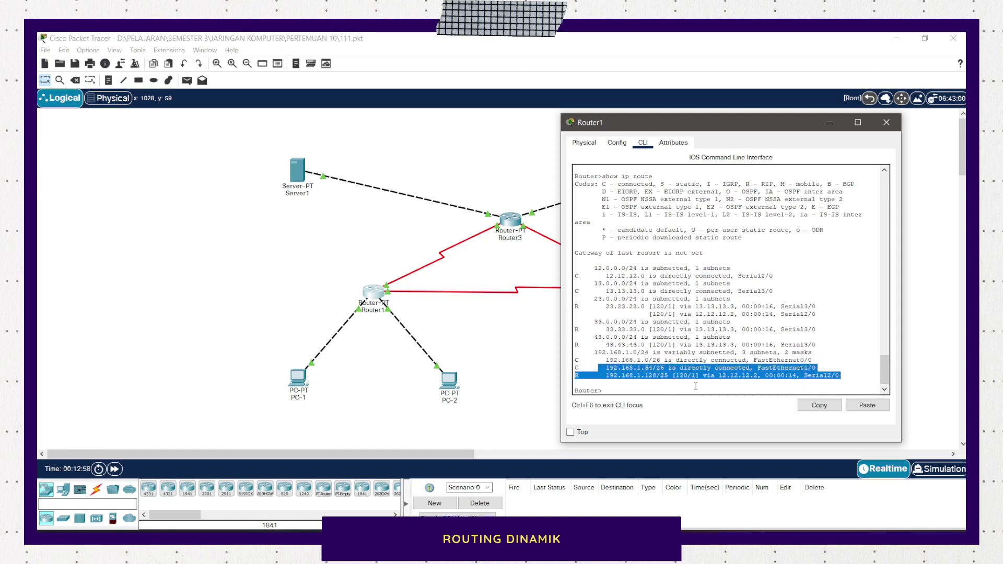
left_click(886, 122)
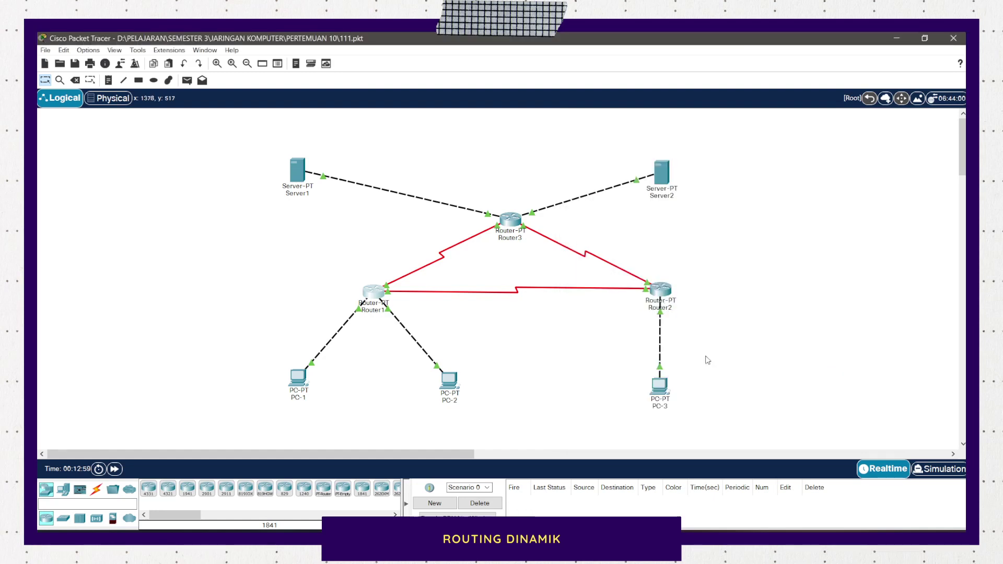
Run "show ip route" in Router2's command line and examine the connected and RIP-learned routes in its full routing table
left_click(662, 292)
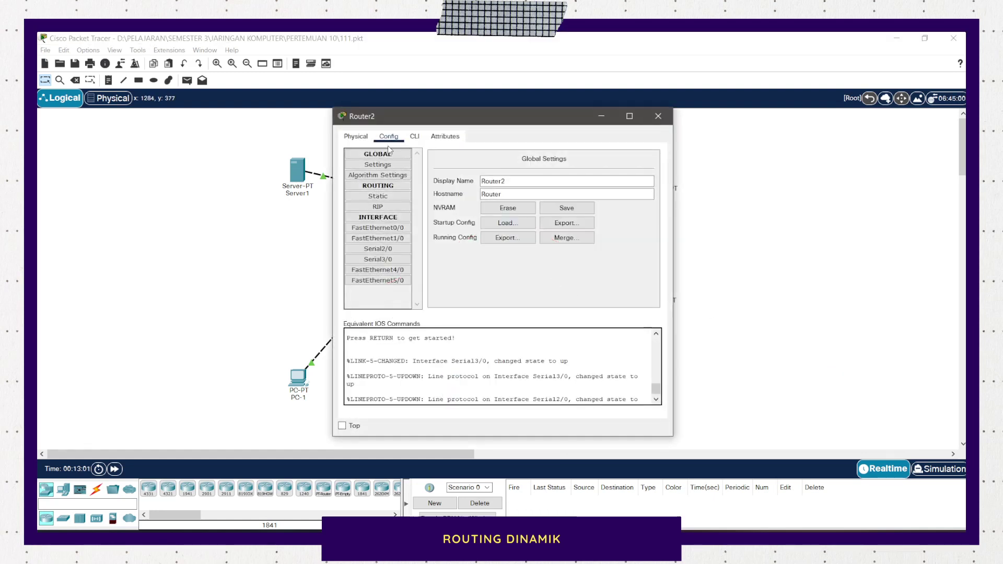
left_click(414, 136)
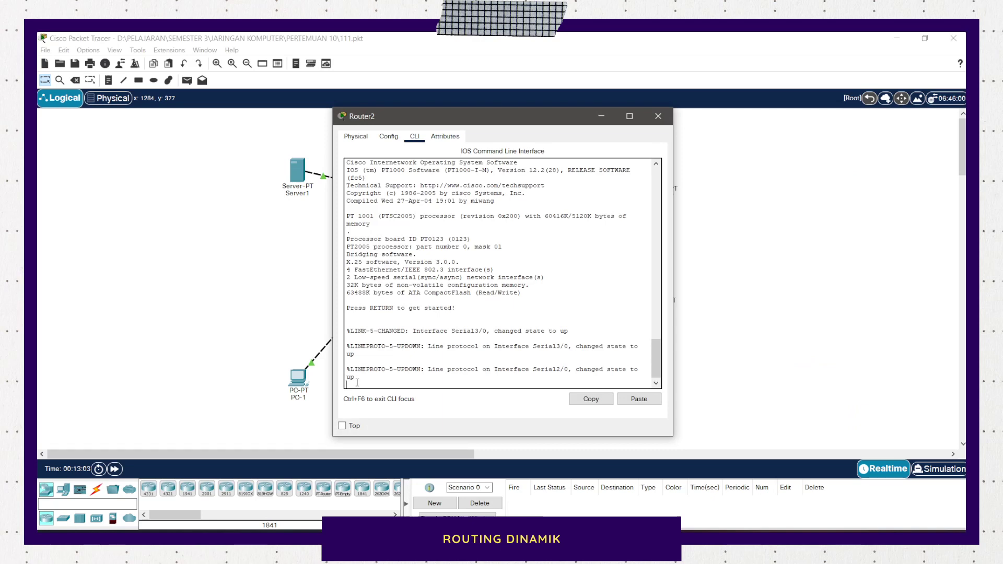
key("Return")
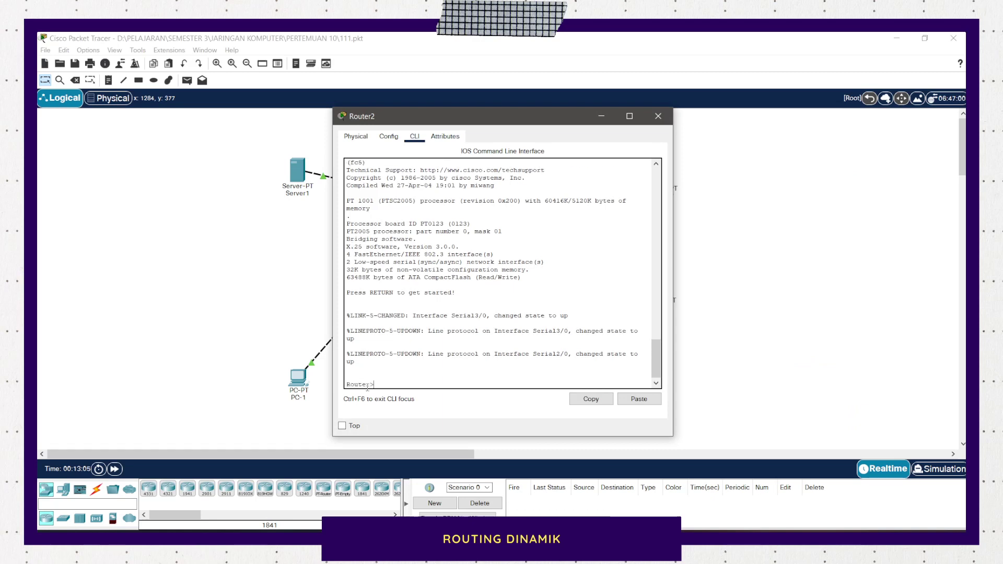
type("roow ip ro")
key("Return")
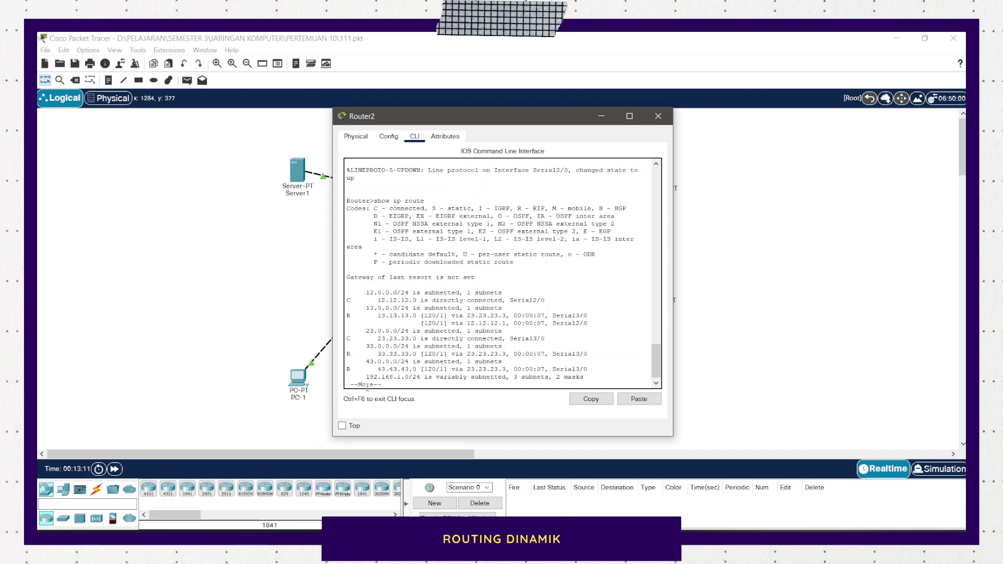
key("Return")
key("Return")
key("Return")
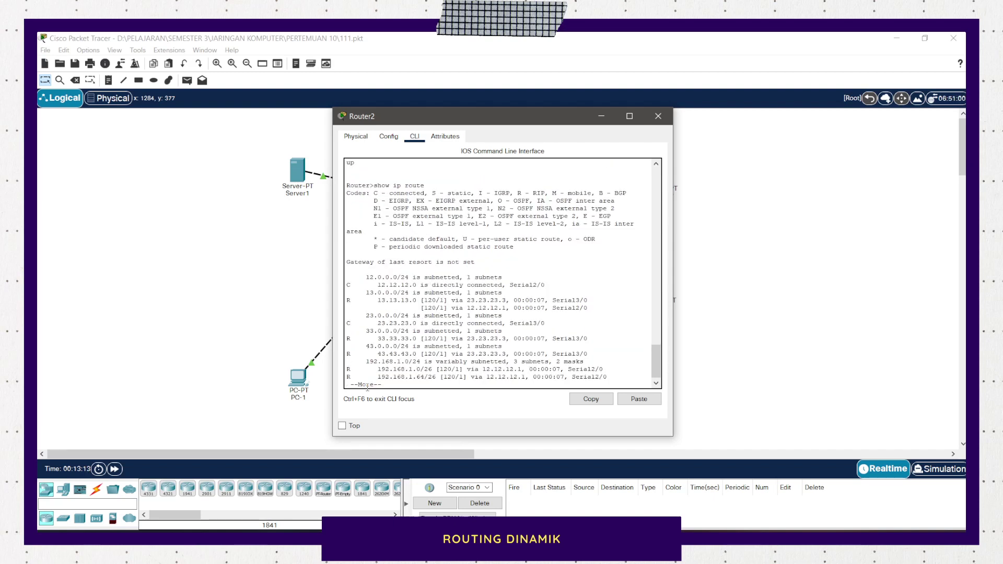
key("Return")
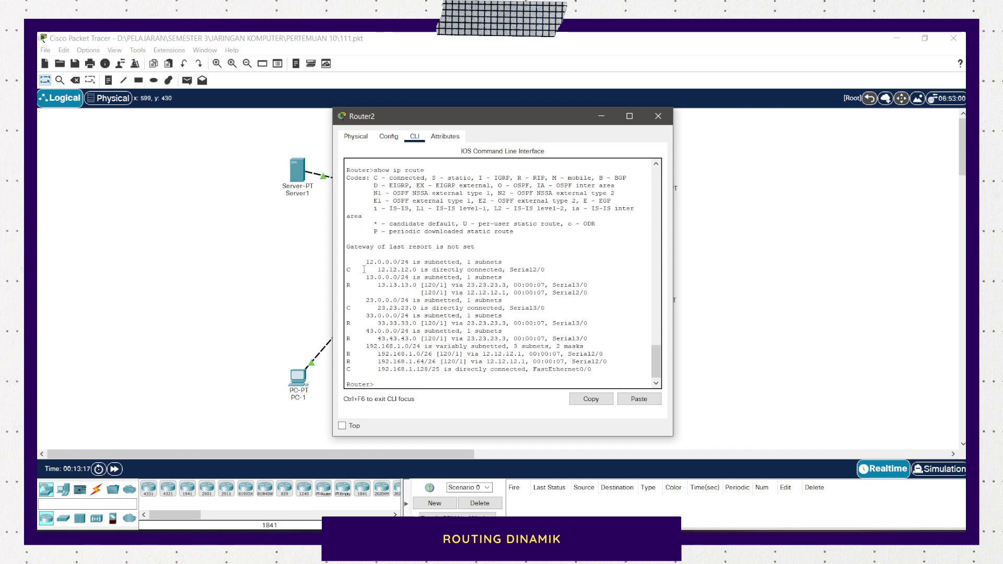
left_click_drag(365, 264, 370, 308)
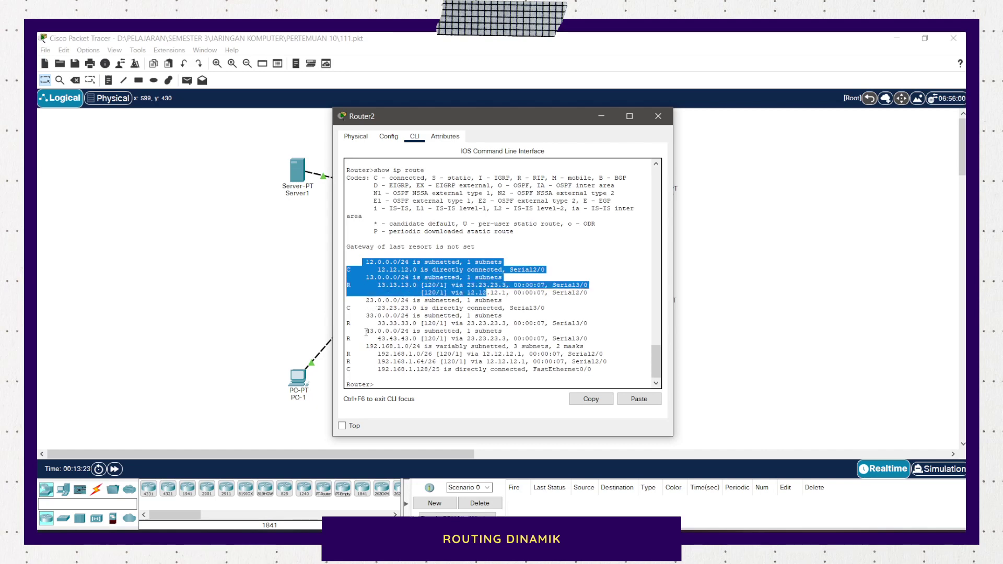
left_click_drag(366, 345, 454, 369)
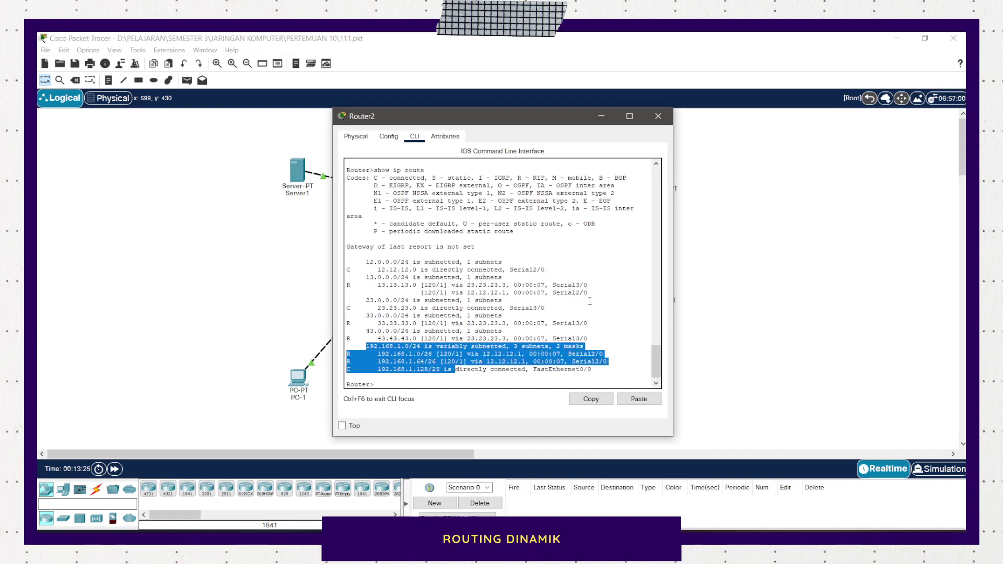
Close Router2's window and switch to simulation mode with only ICMP events visible
left_click(654, 115)
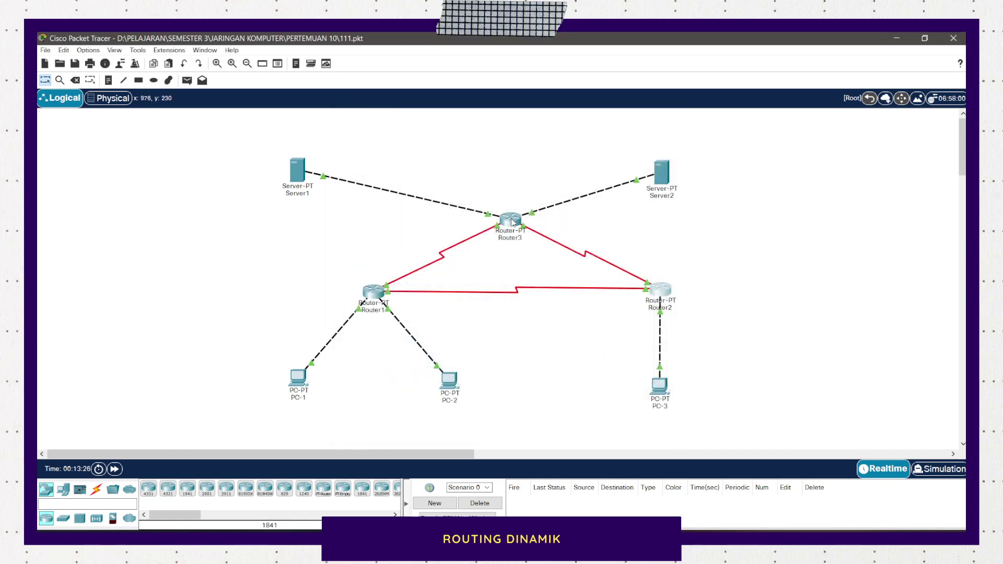
mouse_move(512, 222)
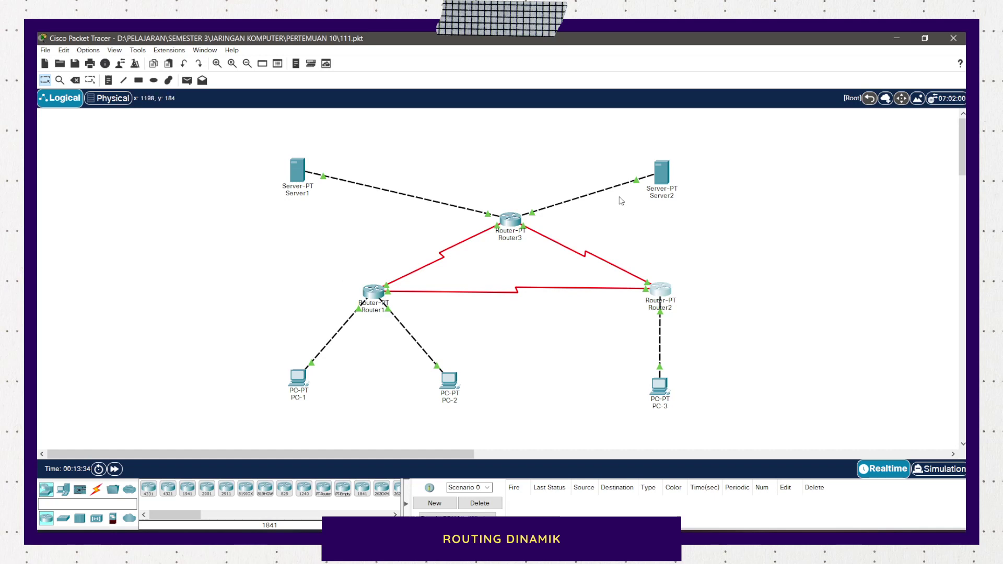
left_click(955, 470)
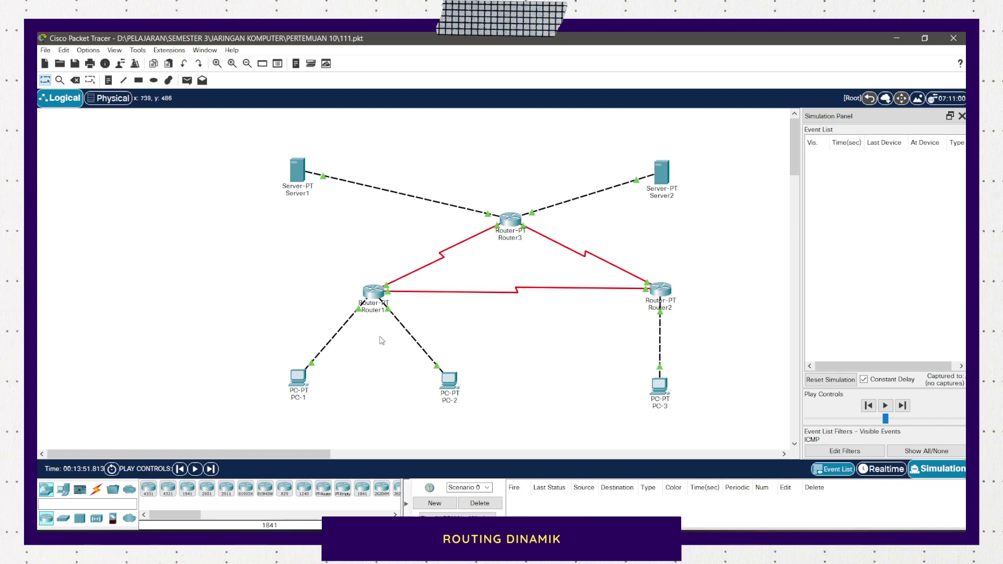
left_click(928, 451)
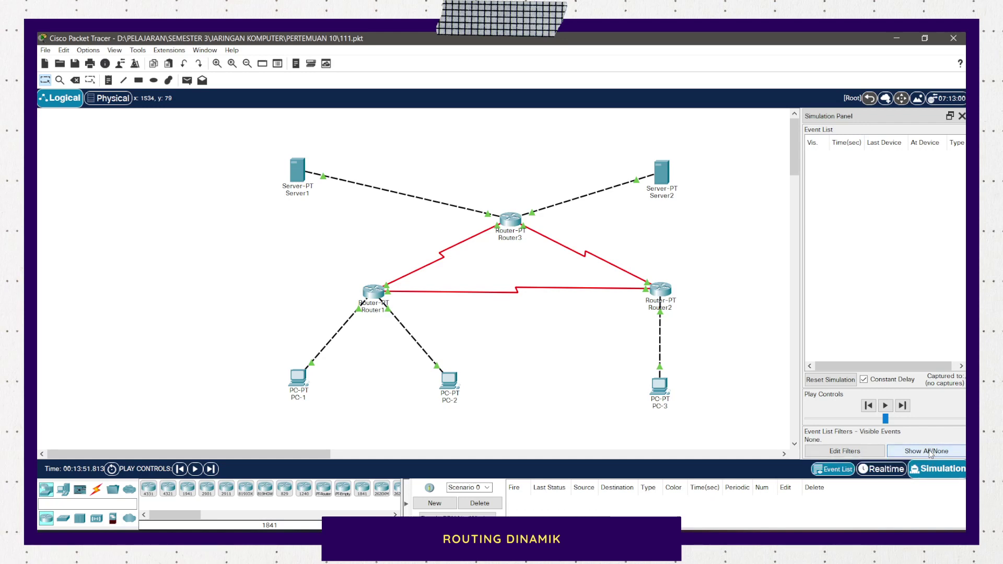
left_click(846, 452)
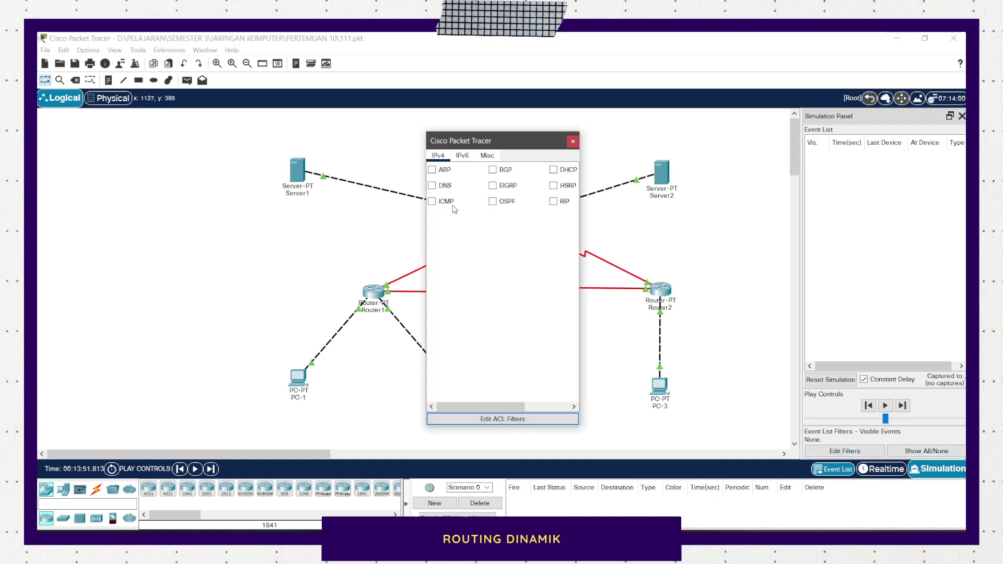
left_click(432, 202)
left_click(572, 142)
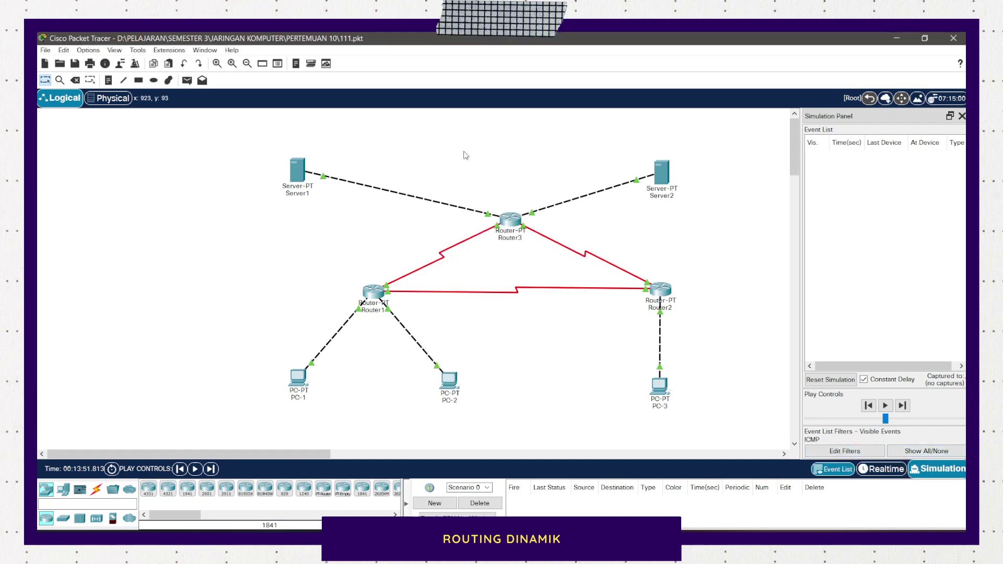
Add a simple PDU from PC-1 to PC-2 and advance the simulation event by event
left_click(187, 81)
left_click(450, 381)
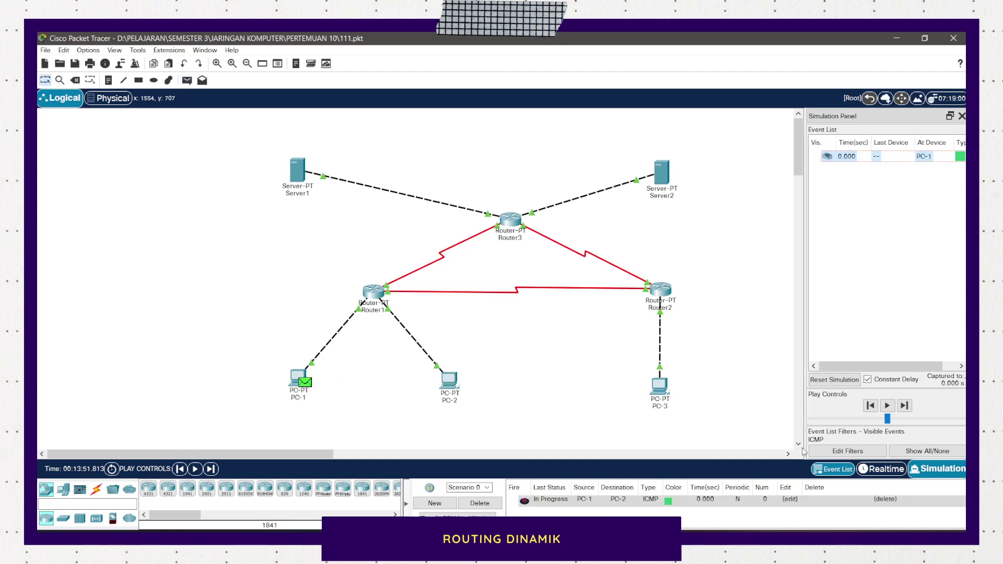
left_click(904, 406)
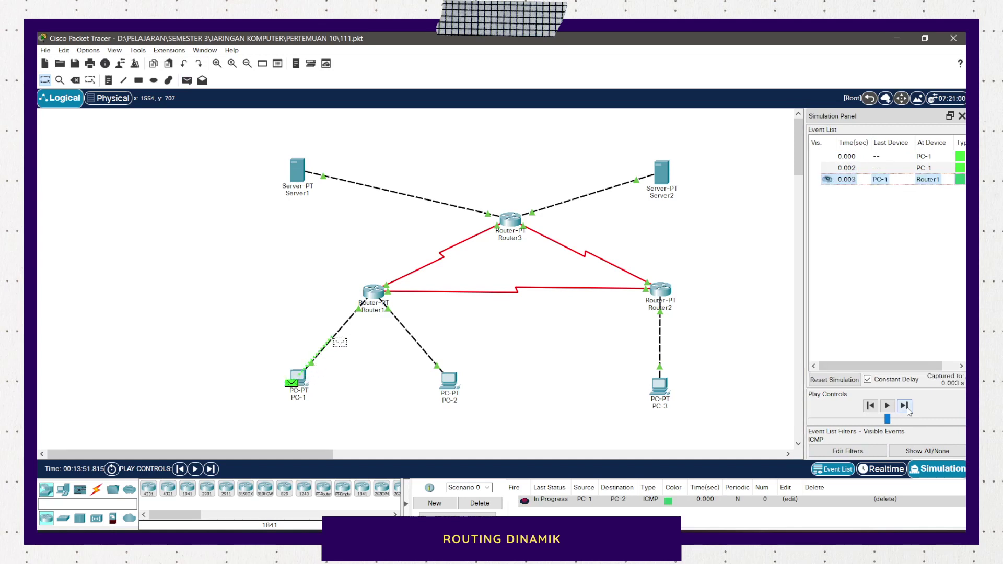
left_click(904, 406)
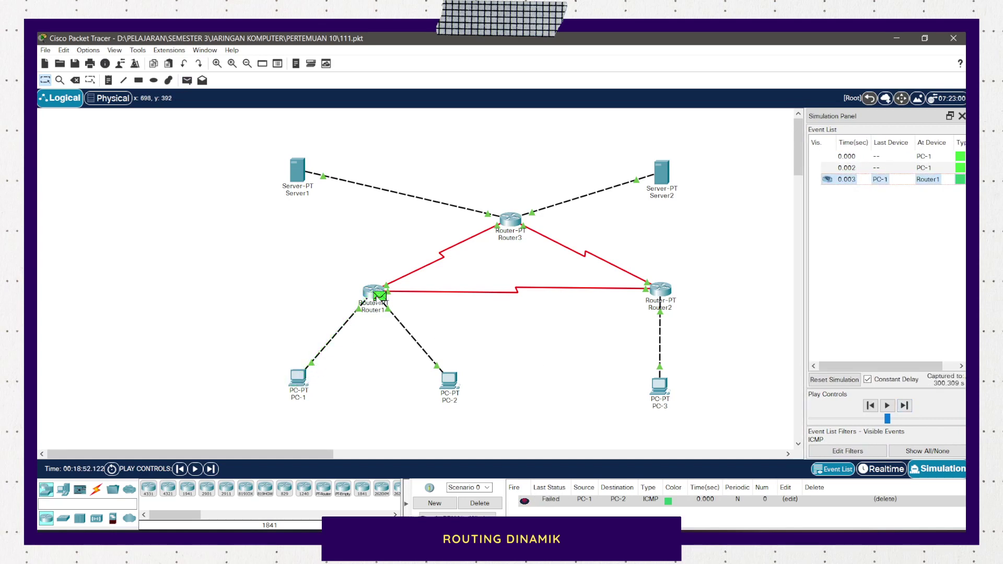
mouse_move(377, 297)
Reset the simulation and step the PC-1 to PC-2 packet through its full round trip
left_click(823, 381)
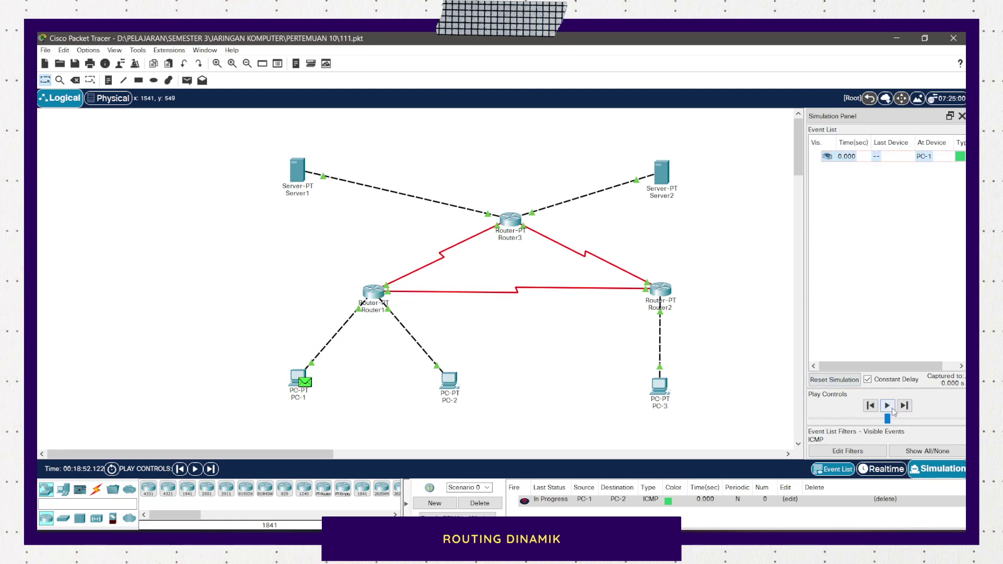
left_click(903, 405)
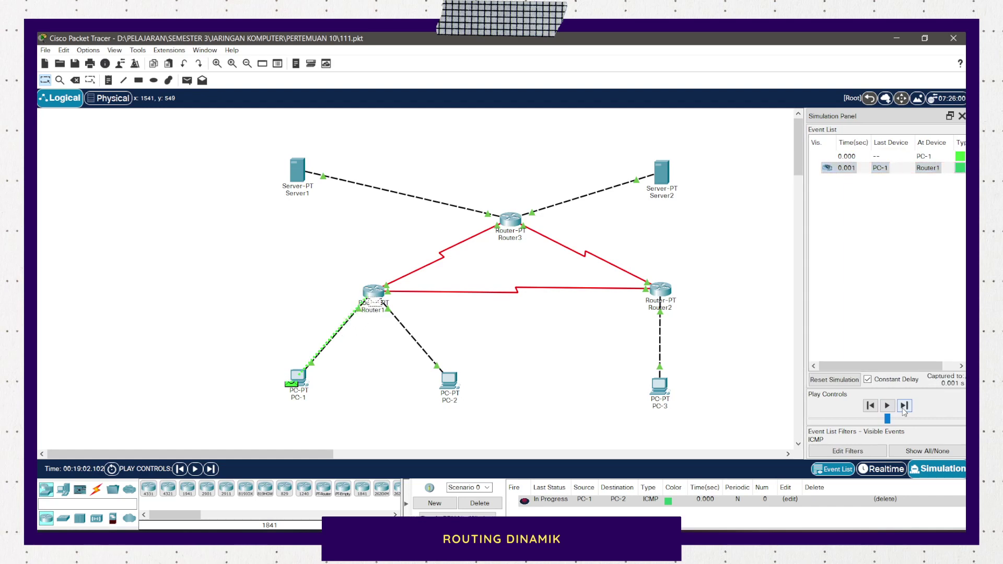
left_click(903, 406)
left_click(904, 405)
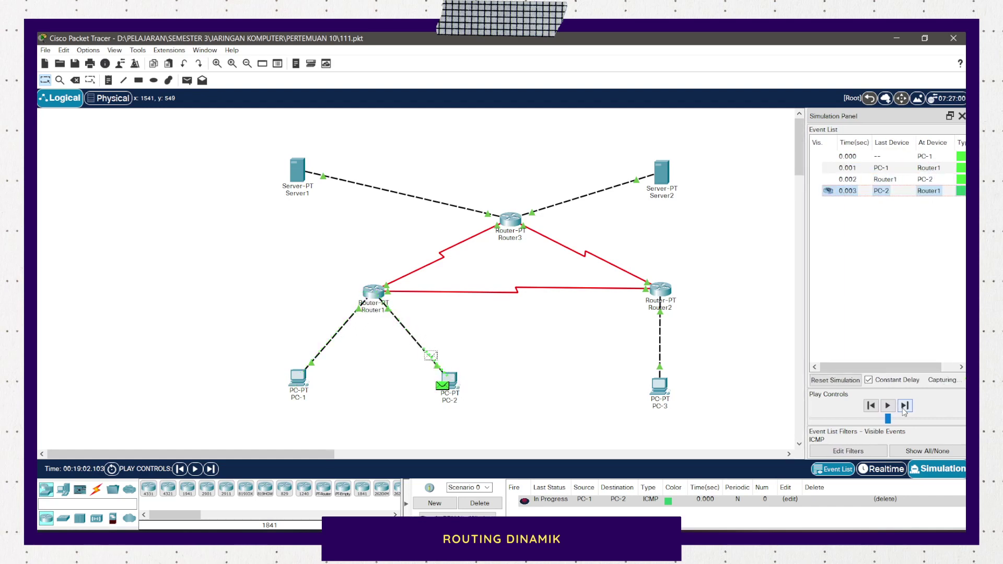
left_click(904, 408)
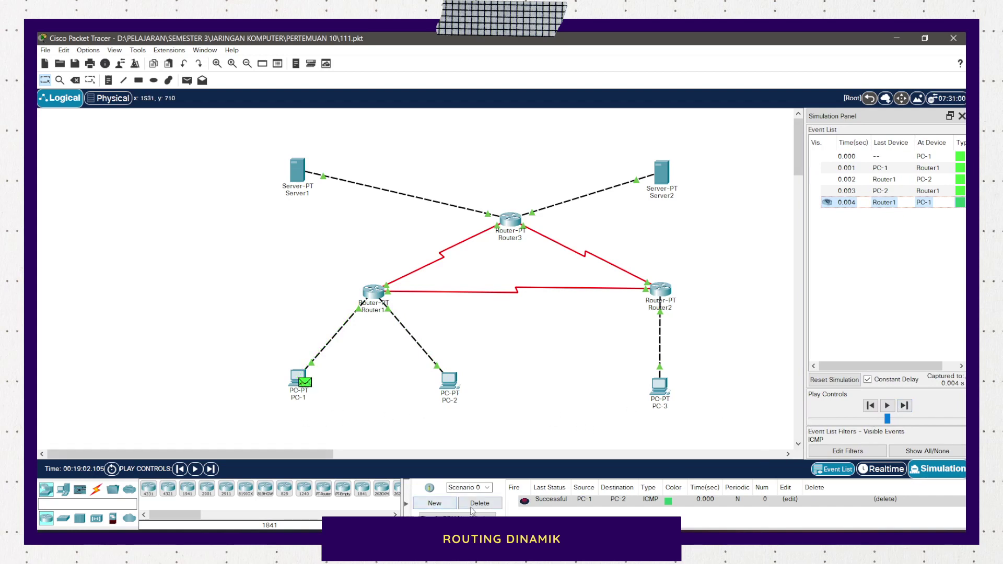
Delete the current scenario, add a simple PDU from PC-1 to PC-3, and advance it through the network
left_click(479, 503)
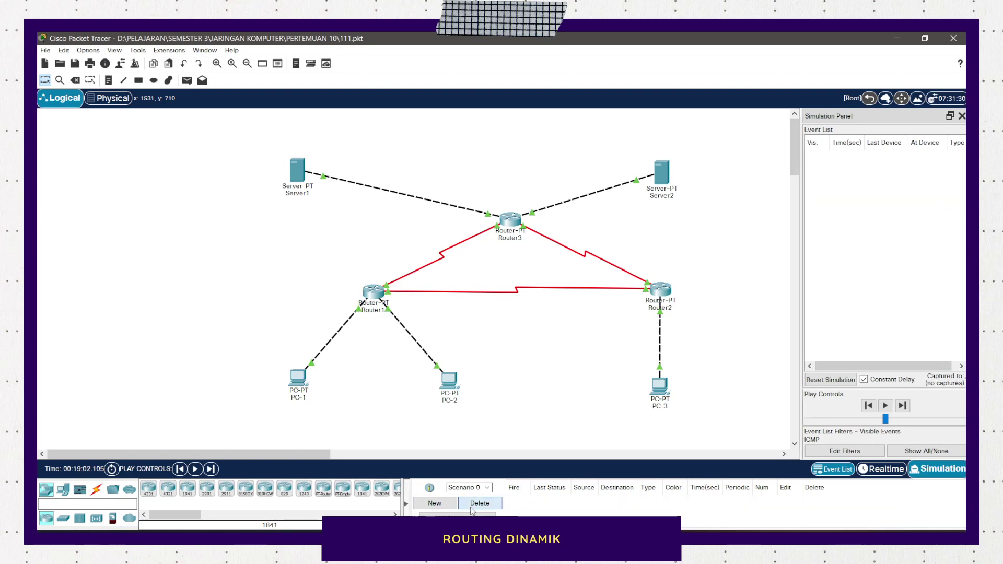
left_click(187, 80)
left_click(301, 387)
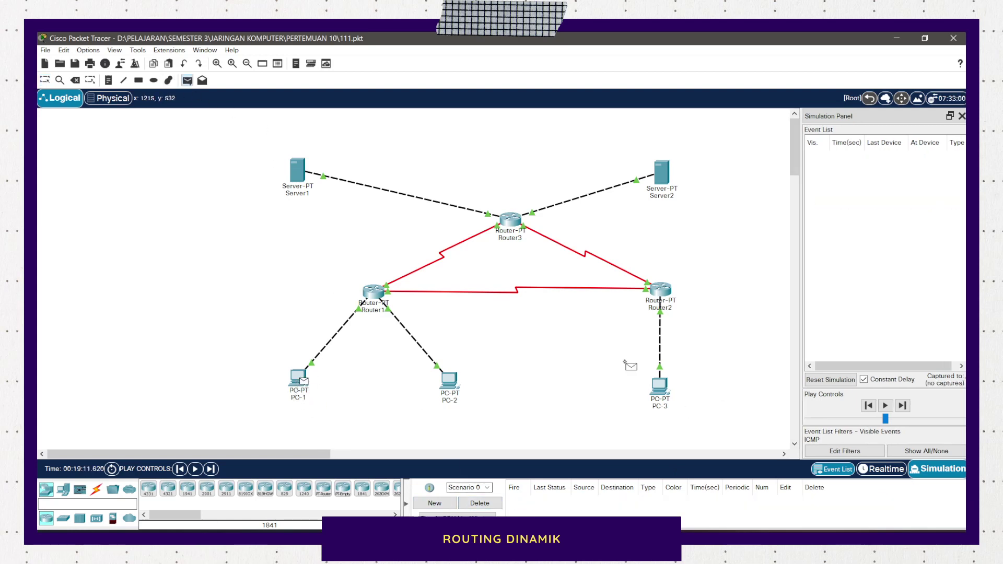
left_click(662, 389)
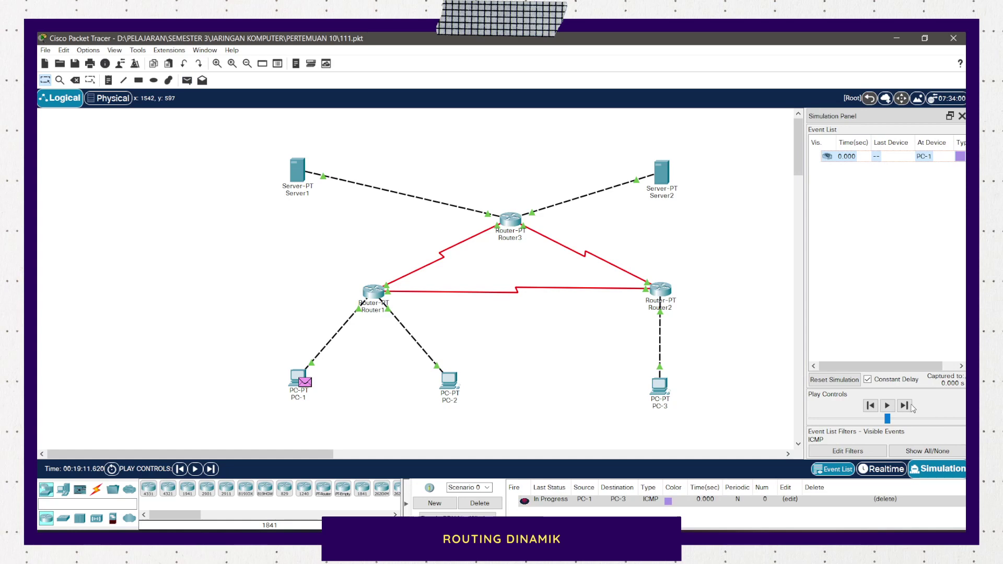
left_click(904, 407)
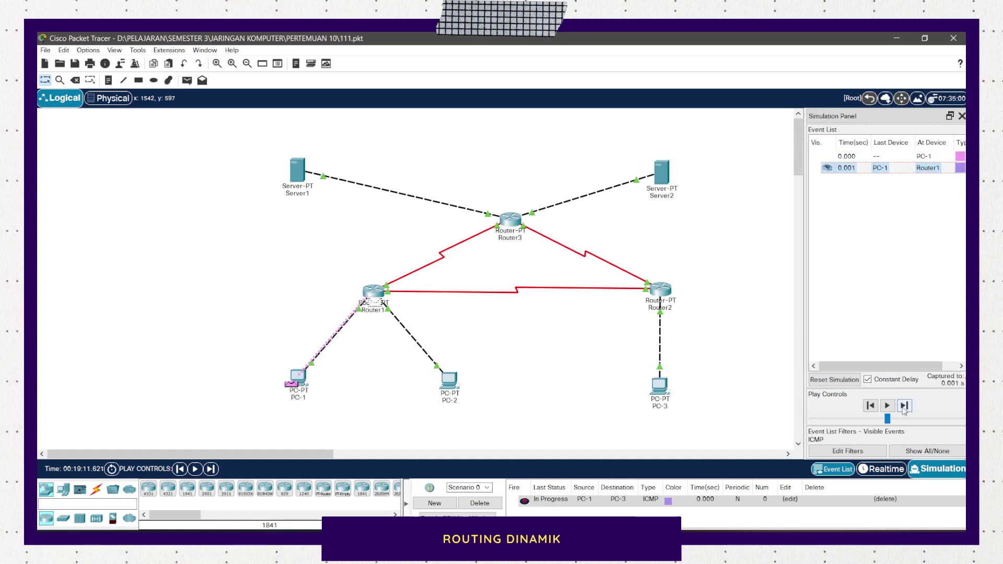
left_click(904, 407)
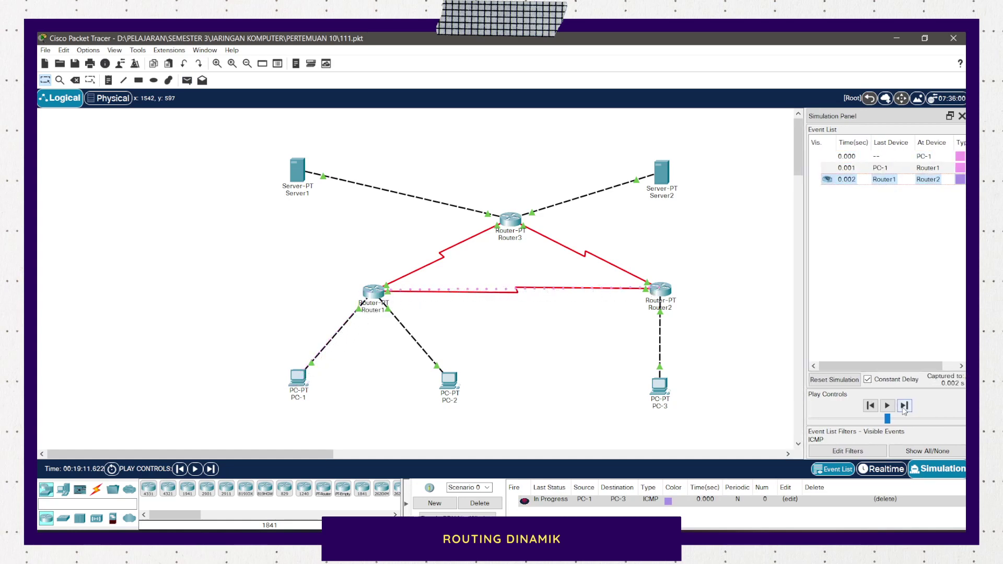
left_click(903, 407)
Replay the PC-1 to PC-3 simulation from the start until the reply returns to PC-1, and delete the scenario
left_click(828, 381)
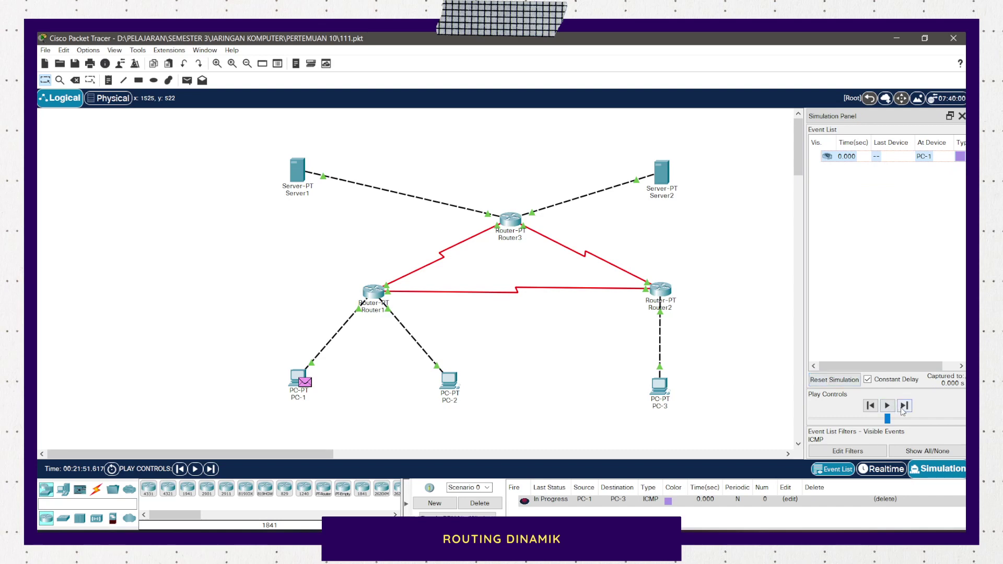
left_click(903, 407)
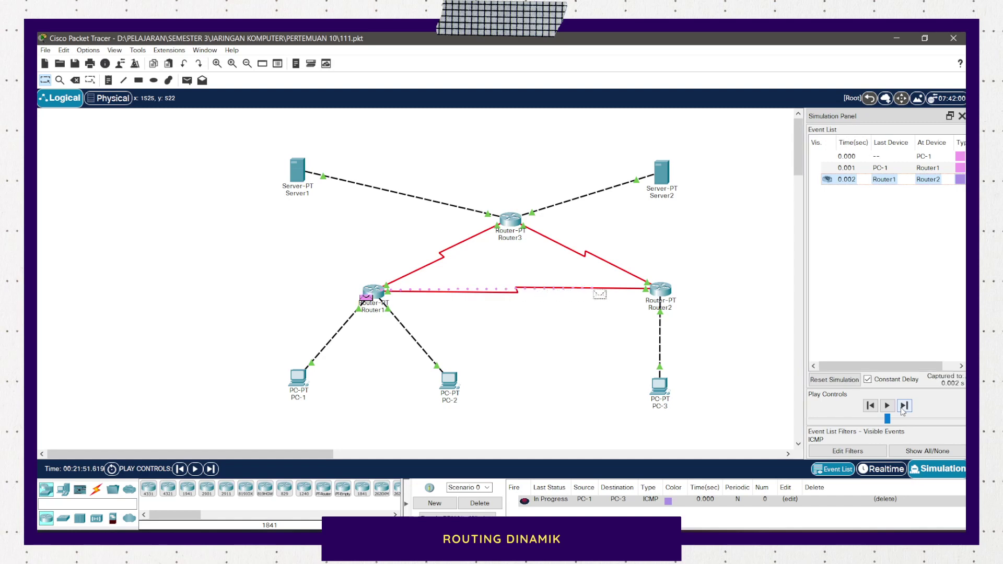
left_click(903, 407)
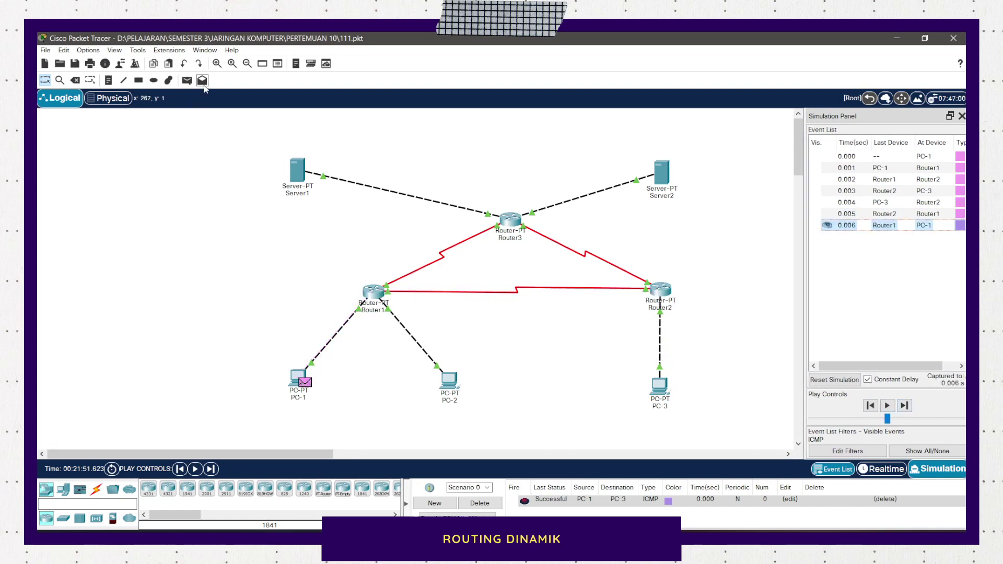
left_click(472, 504)
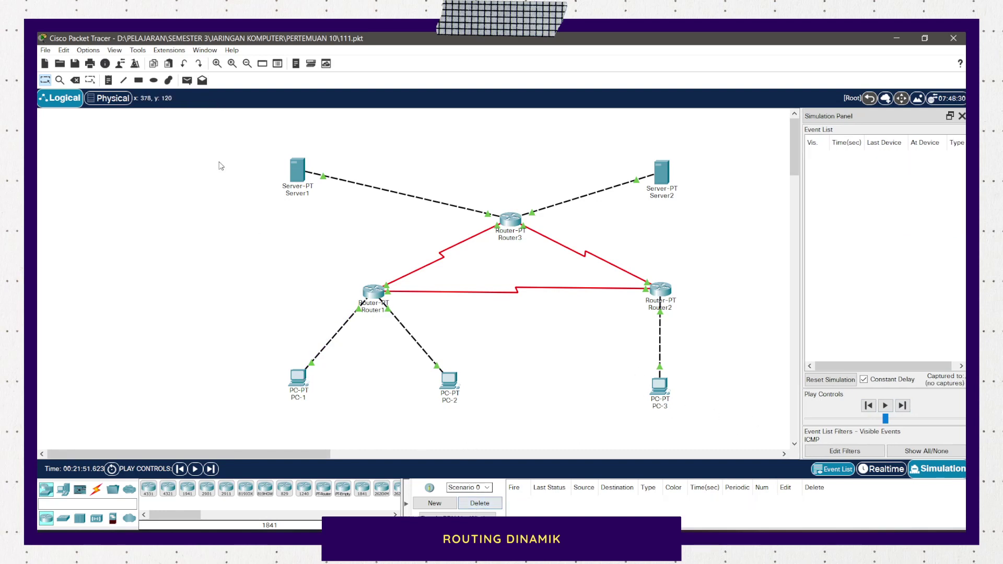
left_click(202, 80)
left_click(298, 377)
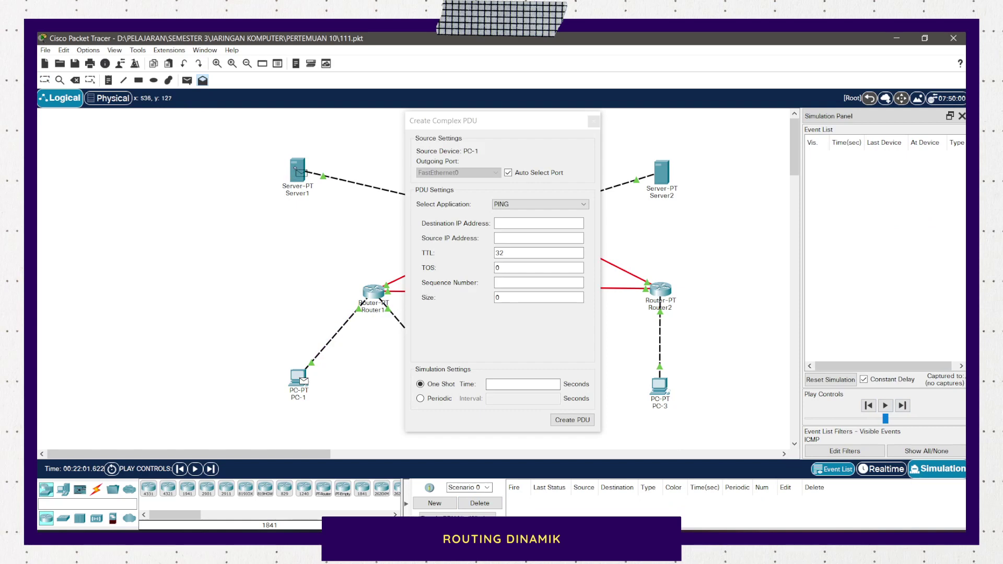
left_click(593, 121)
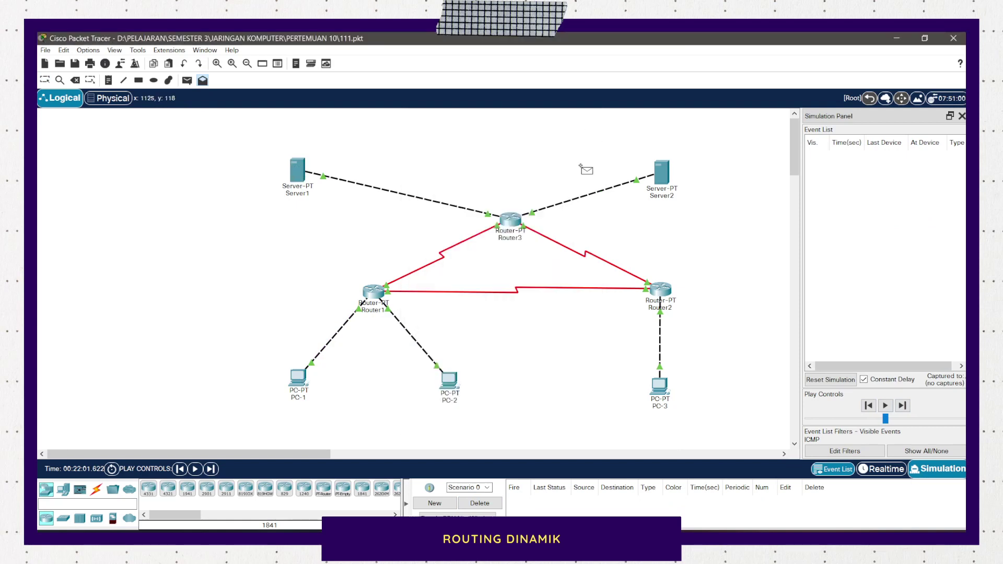
Add a simple PDU from PC-1 to Server1 and advance the simulation event by event
left_click(187, 80)
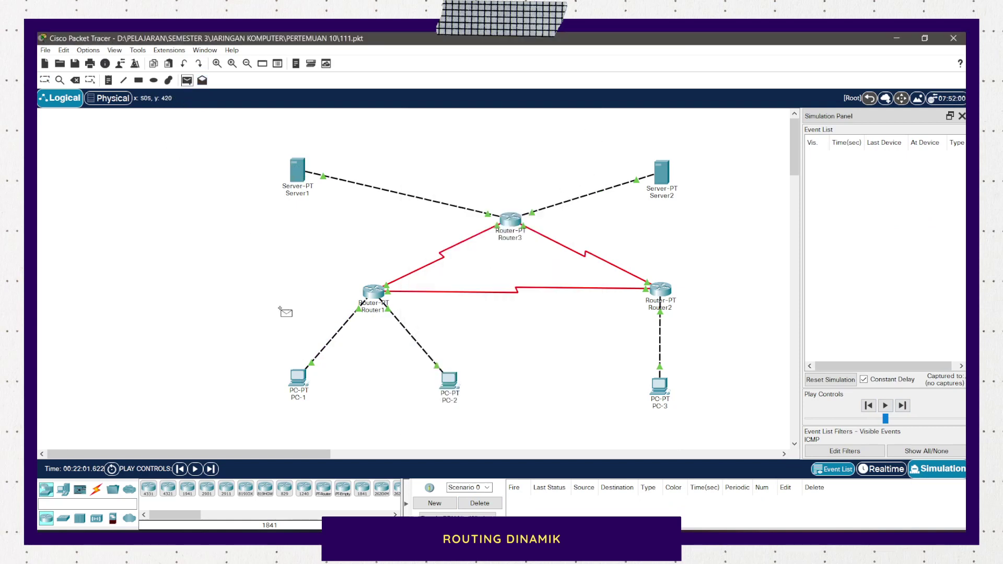
left_click(296, 377)
left_click(297, 170)
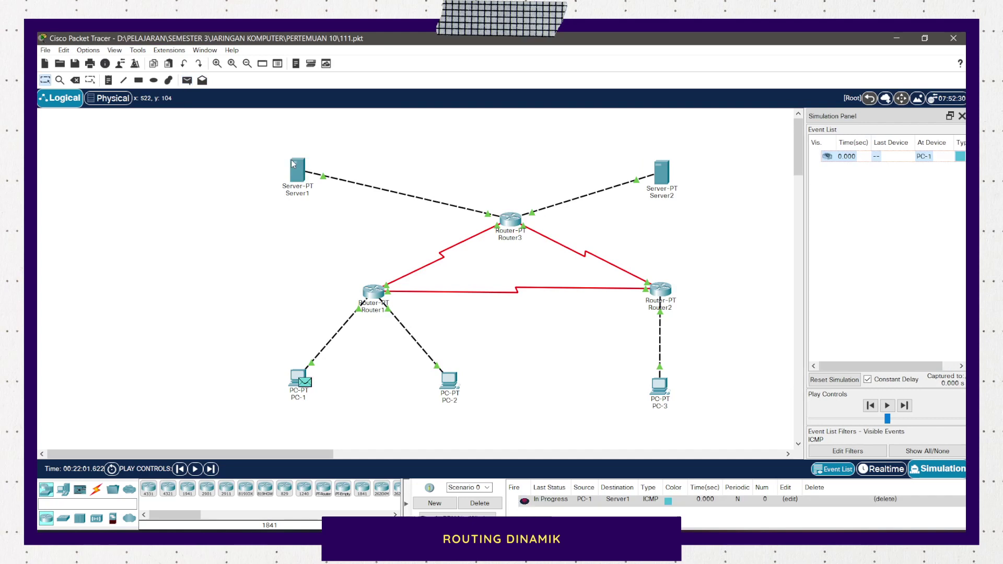
left_click(909, 407)
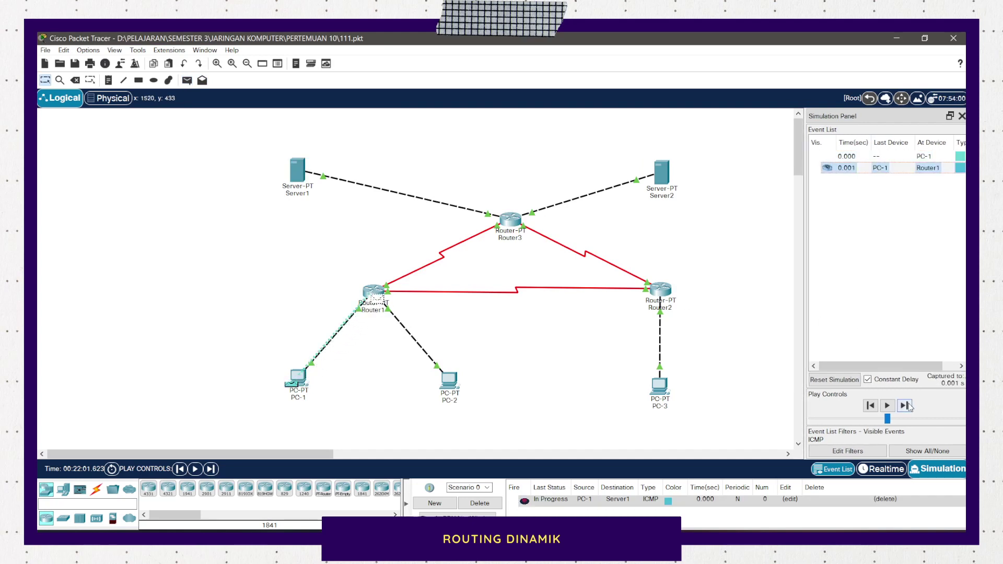
left_click(909, 407)
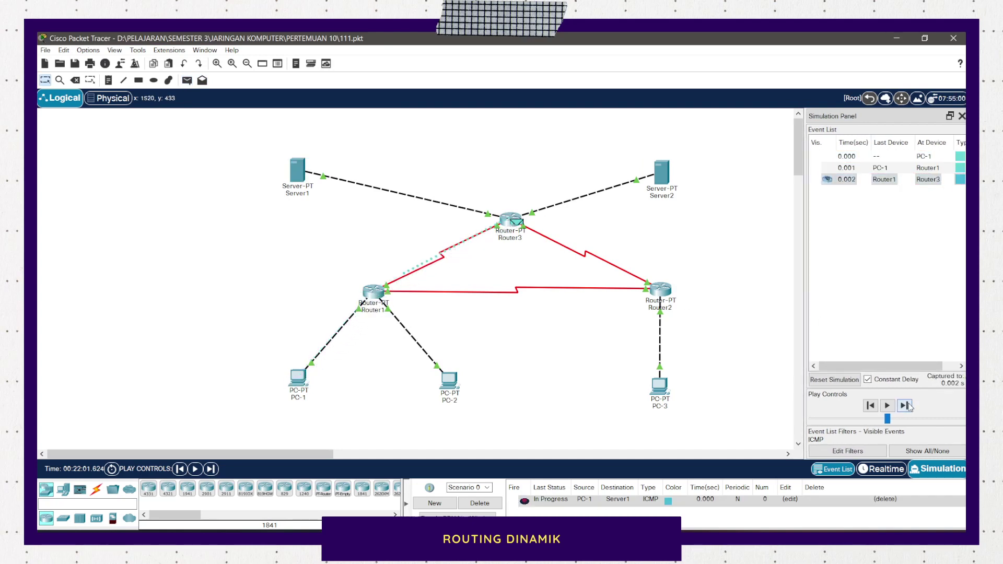
left_click(909, 407)
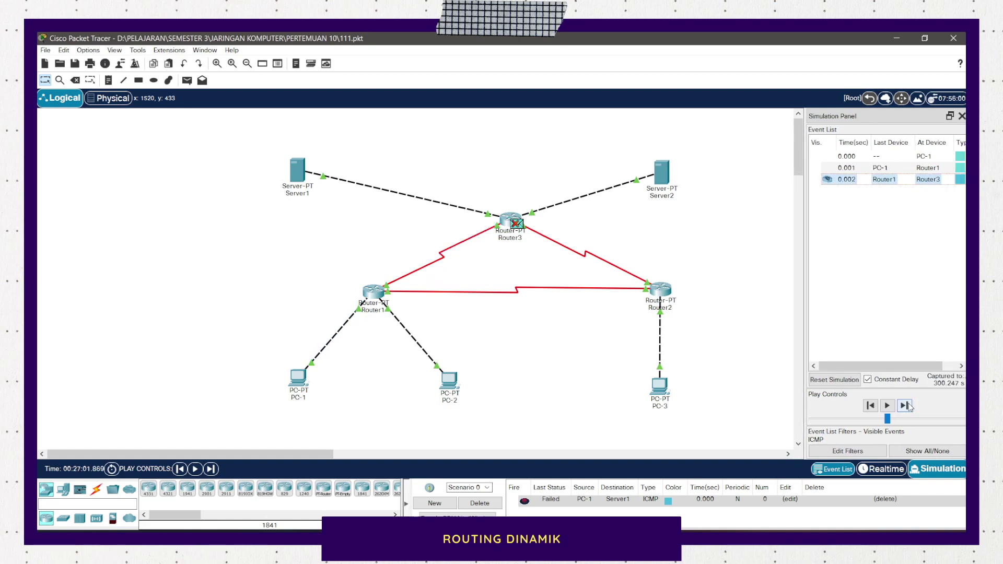
left_click(904, 406)
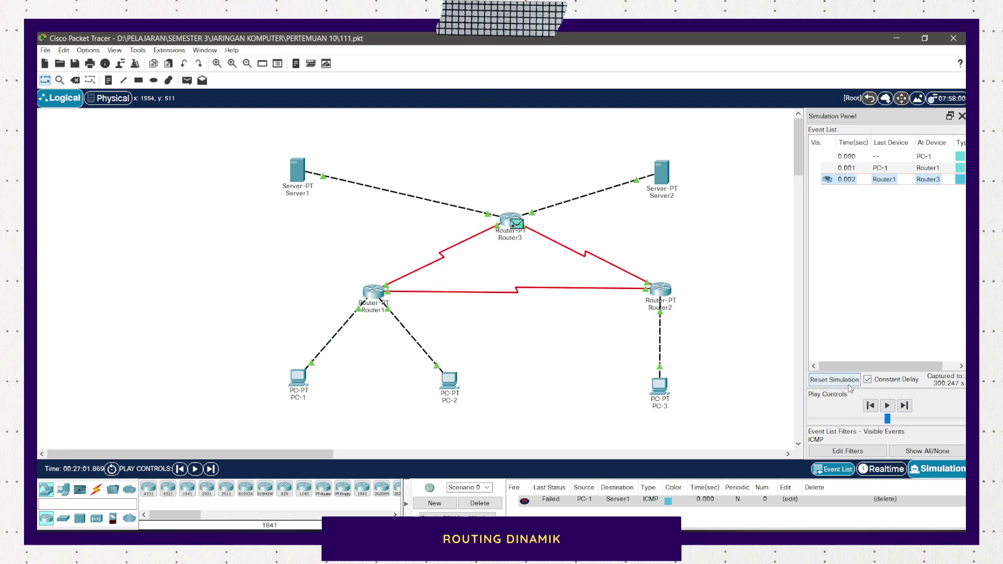
Reset the simulation and step the PC-1 to Server1 packet through its full round trip
left_click(848, 384)
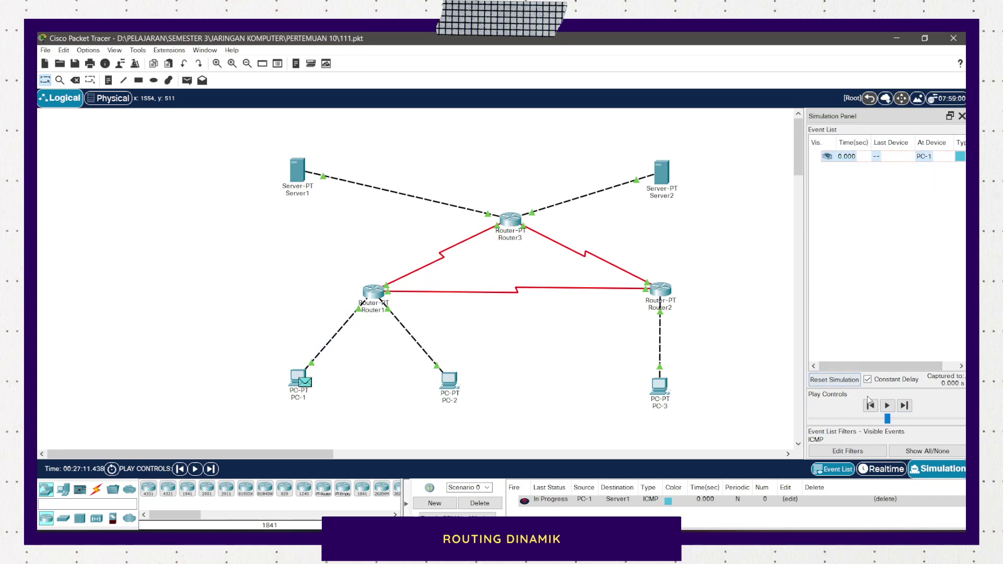
left_click(904, 410)
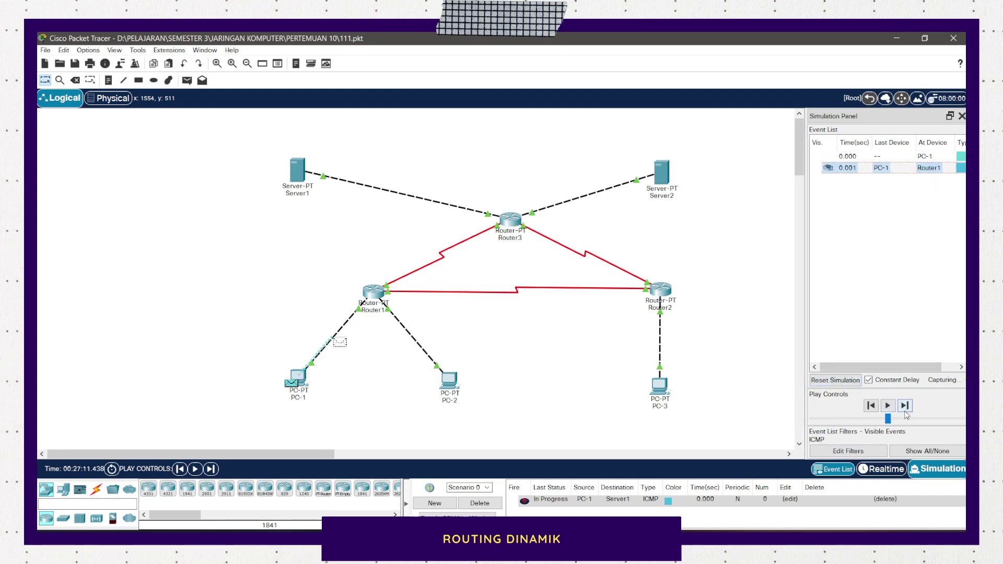
left_click(904, 409)
left_click(904, 409)
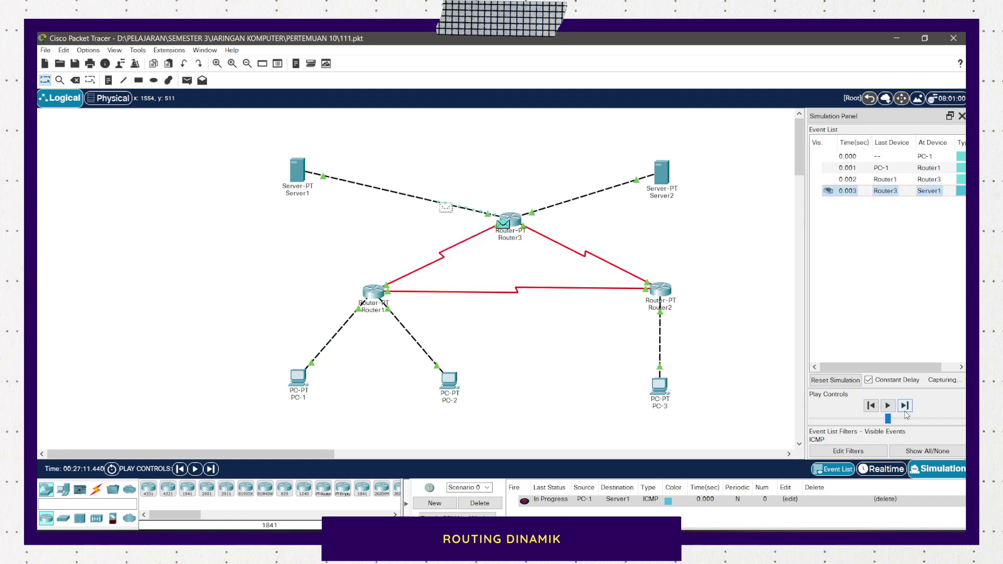
left_click(905, 412)
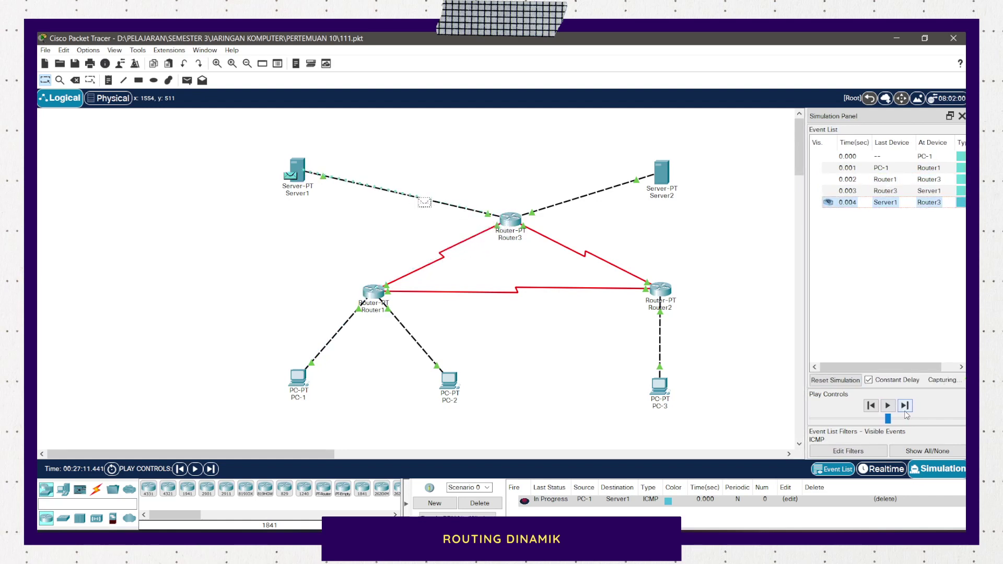
left_click(905, 412)
left_click(905, 412)
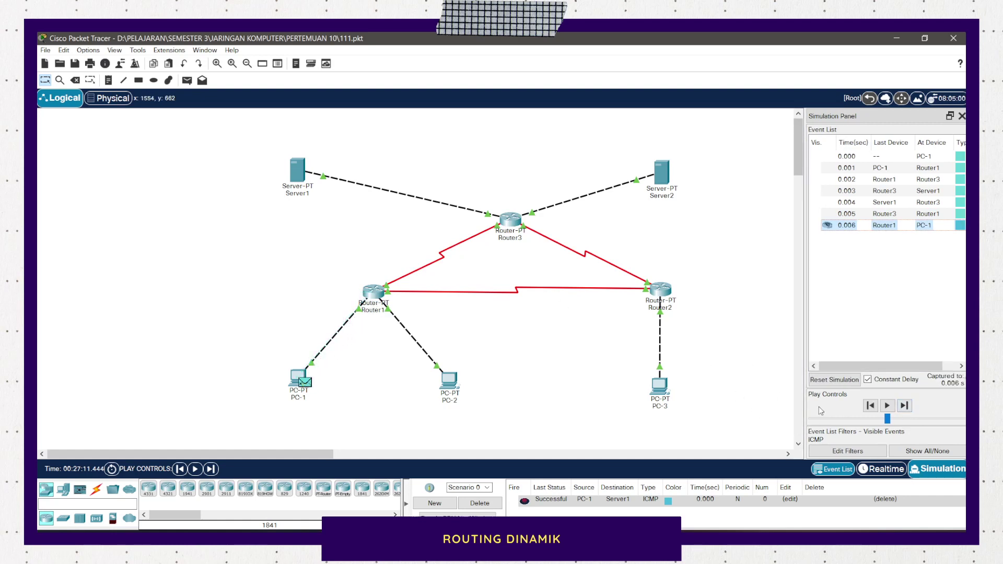
Clear the PC-1 to Server1 simulation by deleting its scenario, and return to Realtime mode
left_click(833, 379)
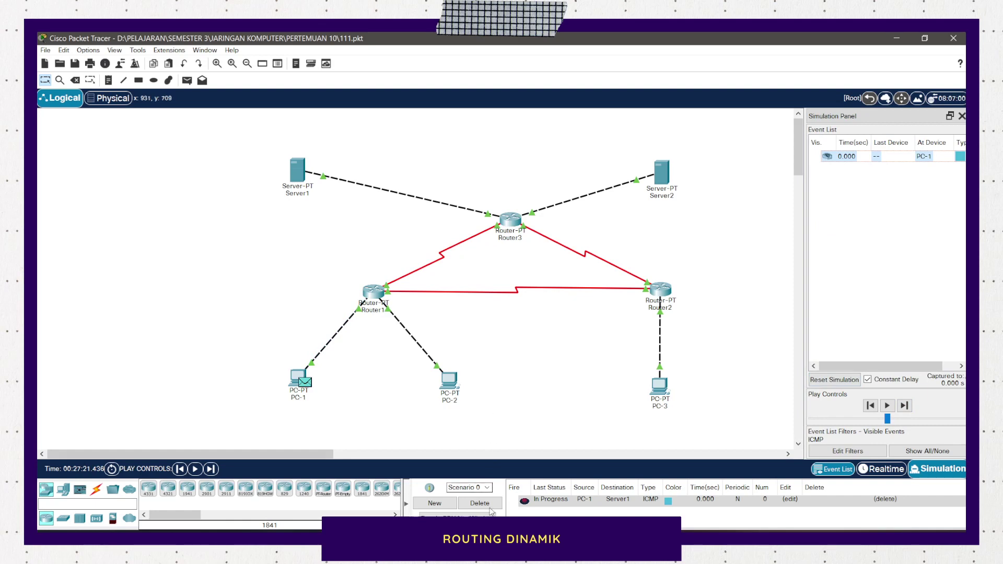
left_click(490, 506)
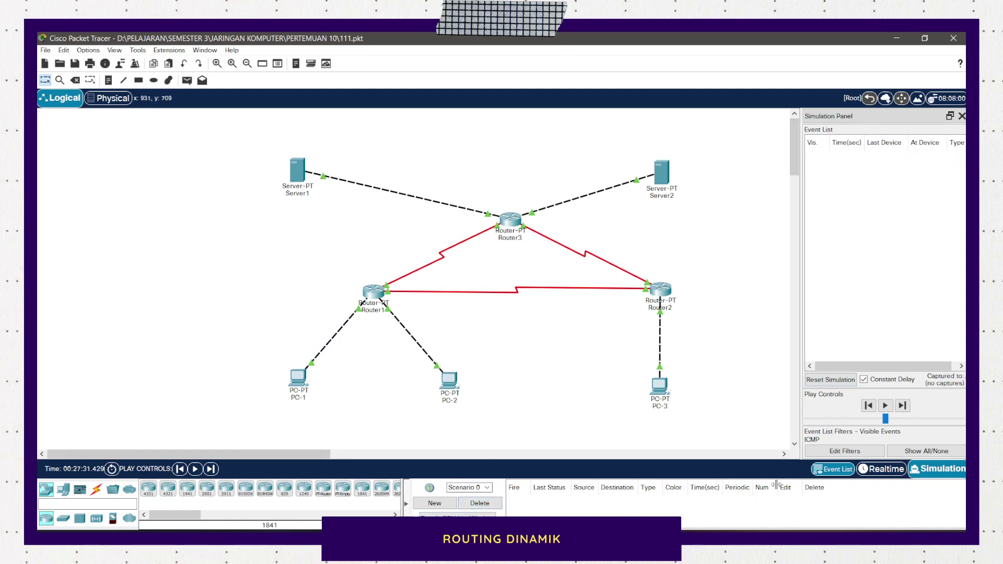
left_click(881, 470)
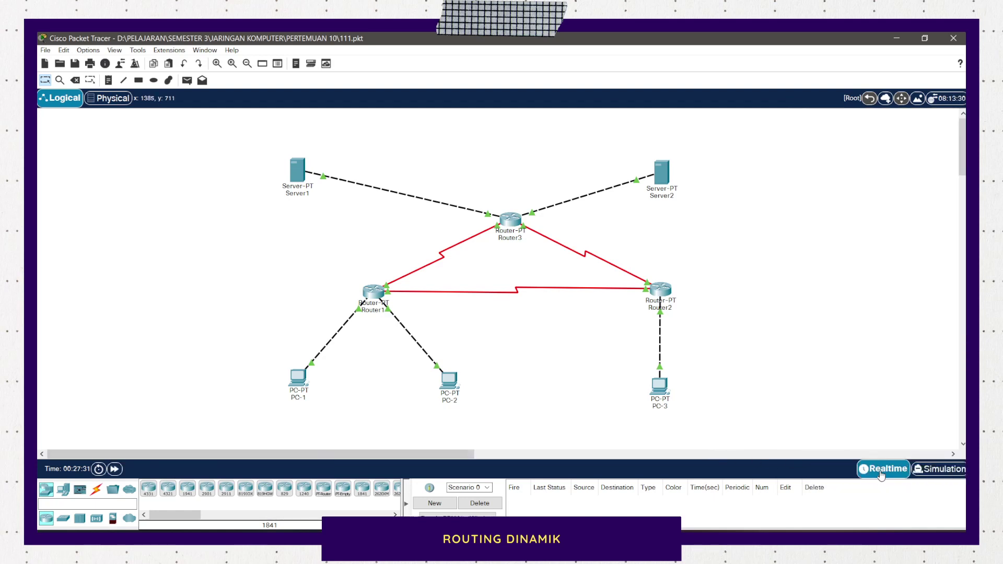
Run tracert 33.33.33.1 from PC-1's Command Prompt to trace the route to Server1
left_click(298, 377)
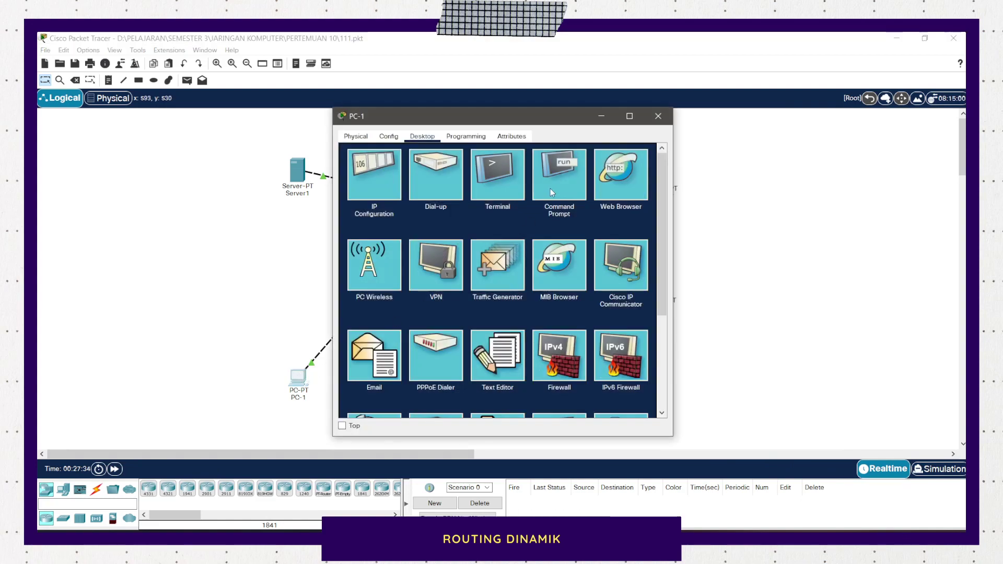
left_click(558, 183)
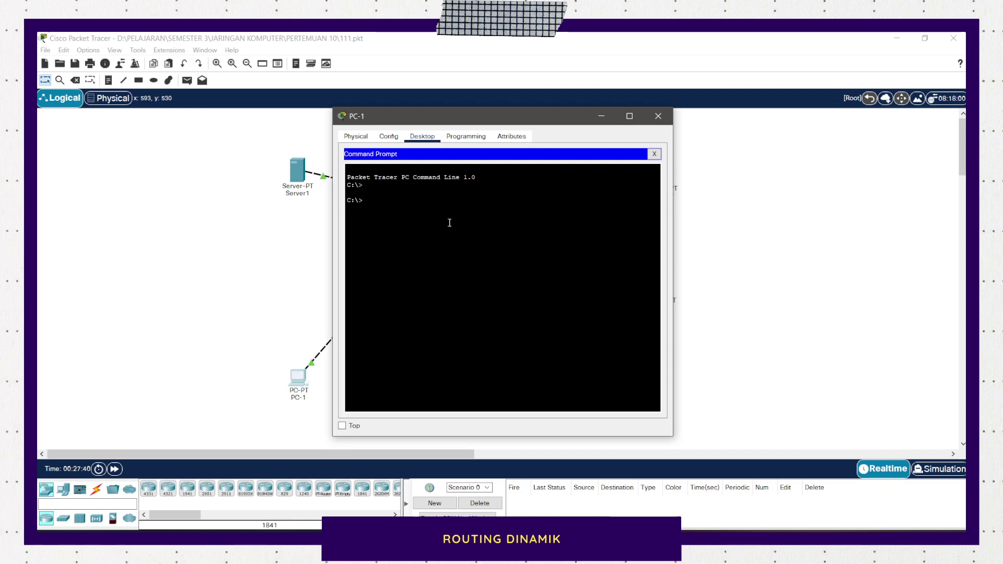
type("tracert 33")
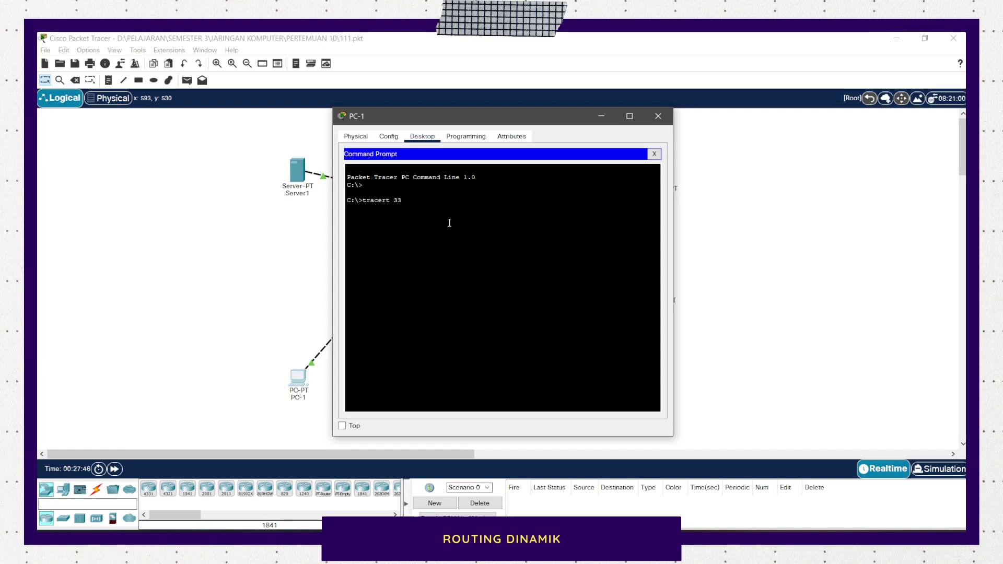
type(".33.33.")
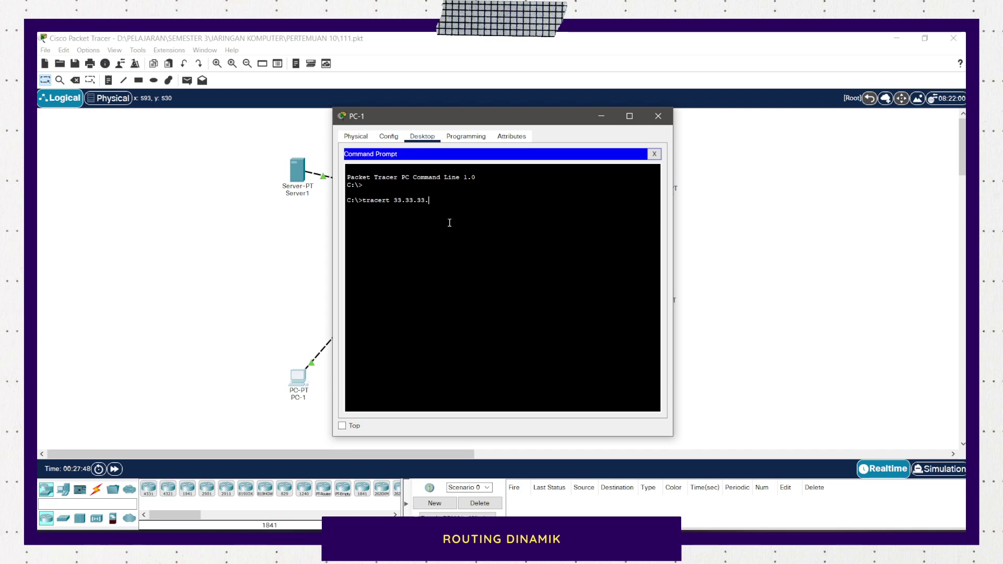
type("1")
key("Return")
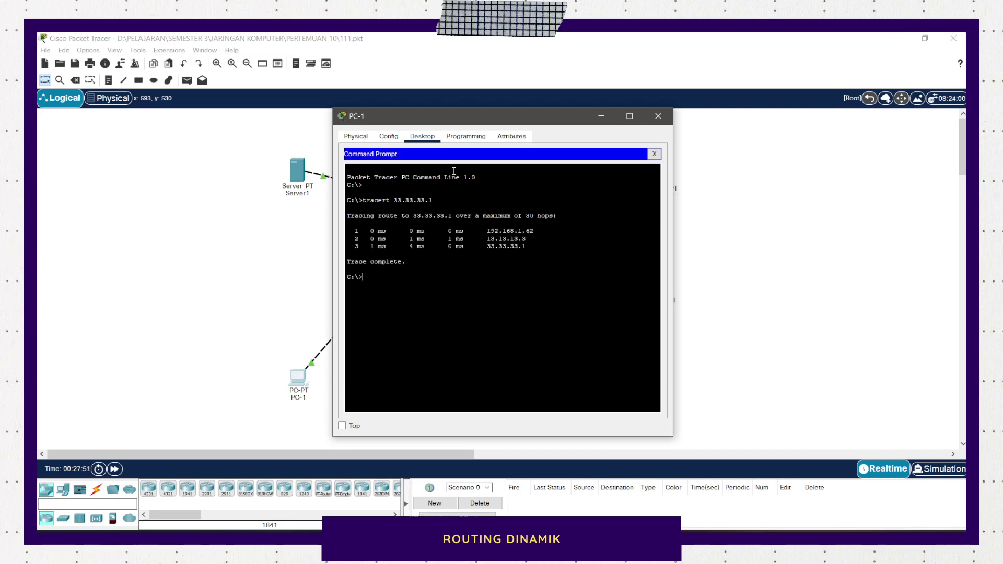
Compare the hop addresses of the trace to 33.33.33.1 with the topology, and close PC-1's window
left_click_drag(501, 116, 658, 121)
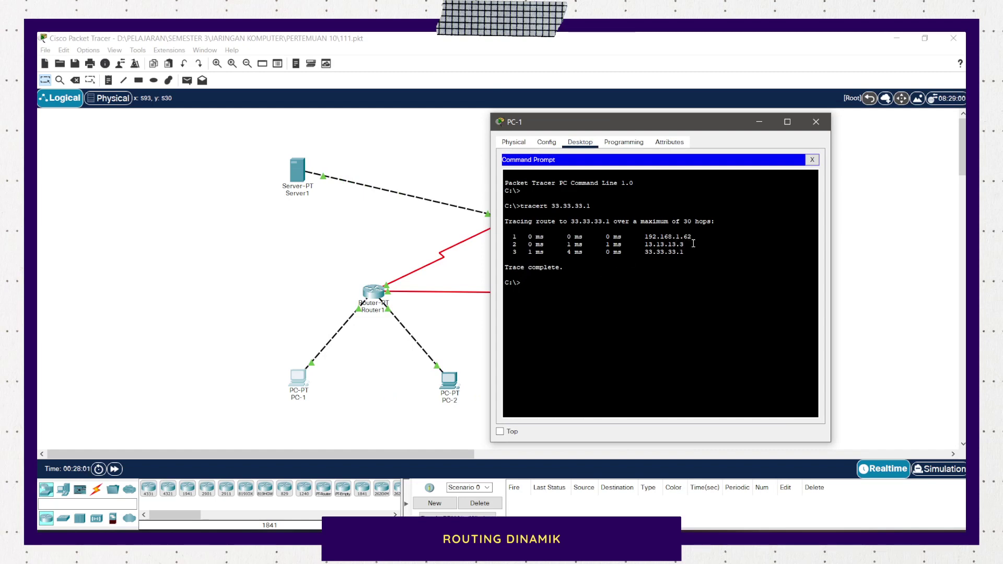
left_click_drag(641, 244, 680, 245)
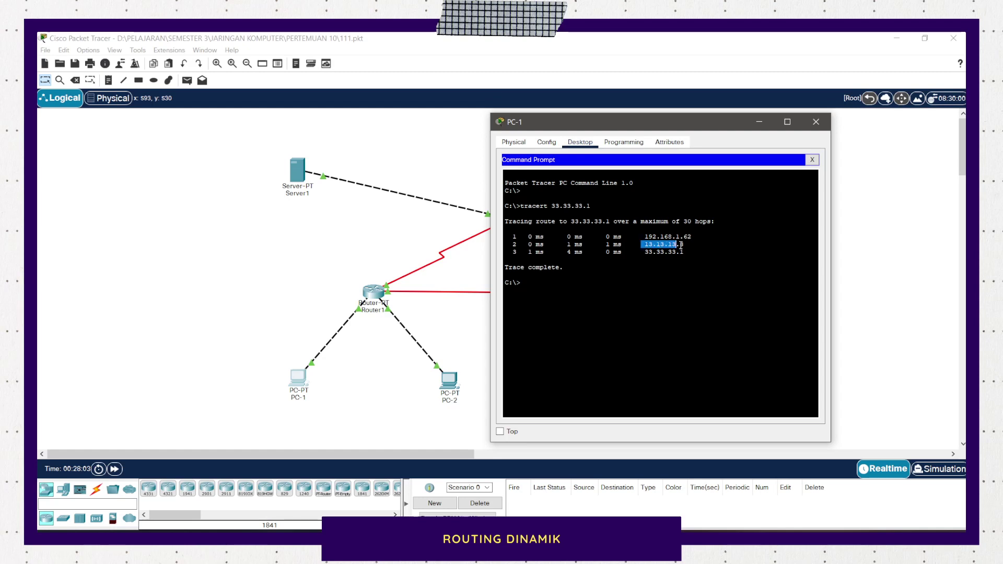
left_click(646, 240)
left_click_drag(645, 245, 684, 253)
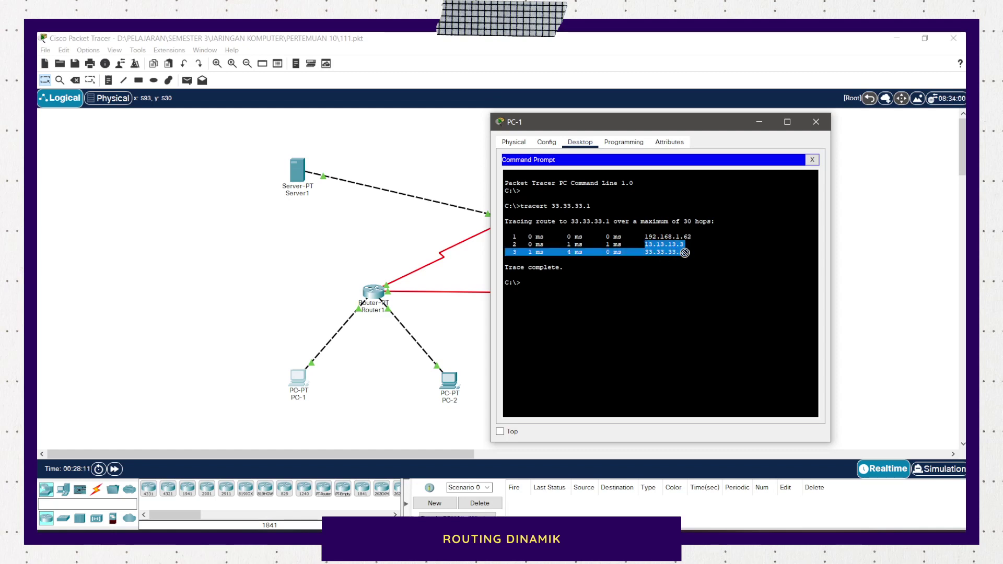
left_click(685, 253)
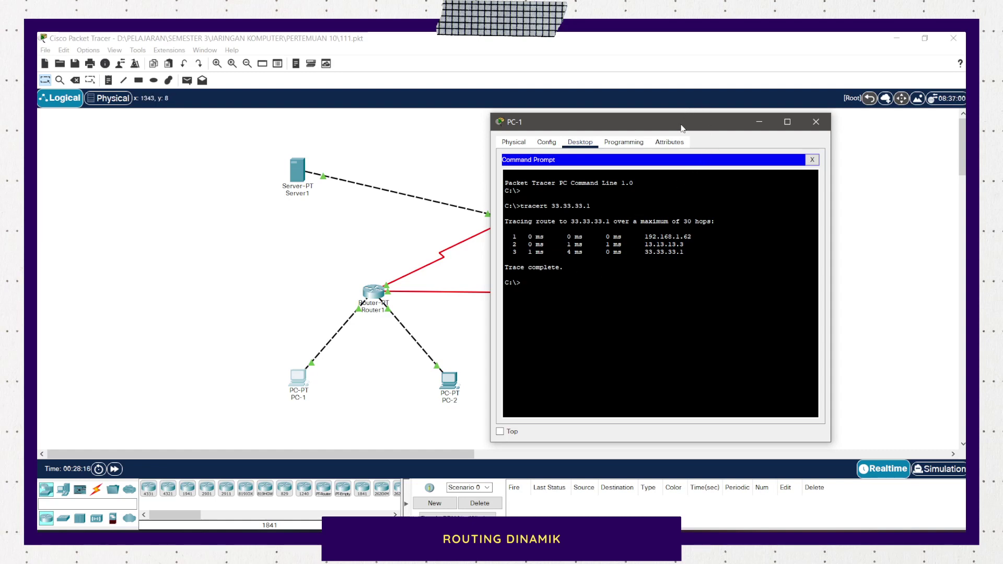
left_click_drag(682, 128, 706, 128)
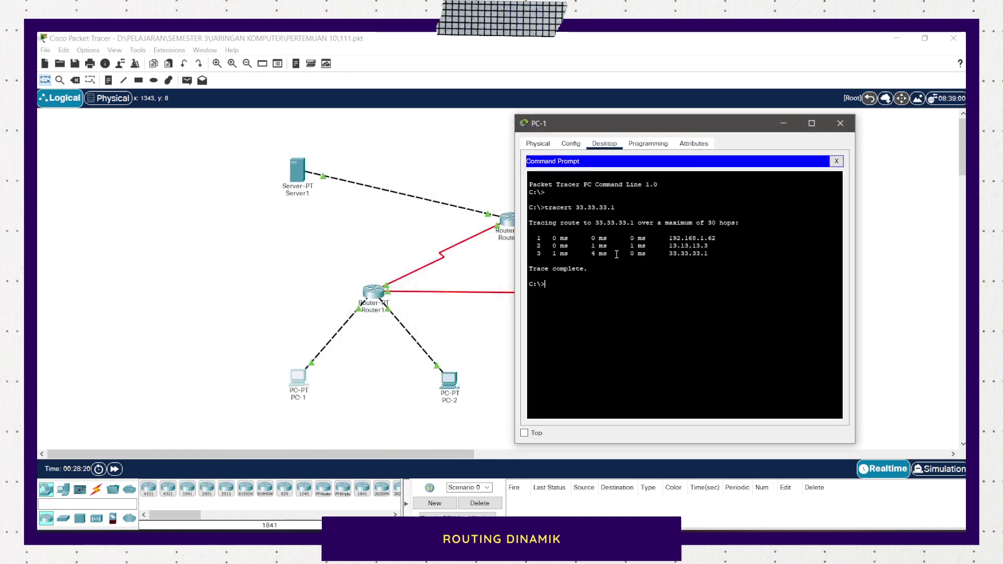
left_click(840, 123)
Check PC-3's IPv4 address in its IP Configuration and close the window
left_click(659, 386)
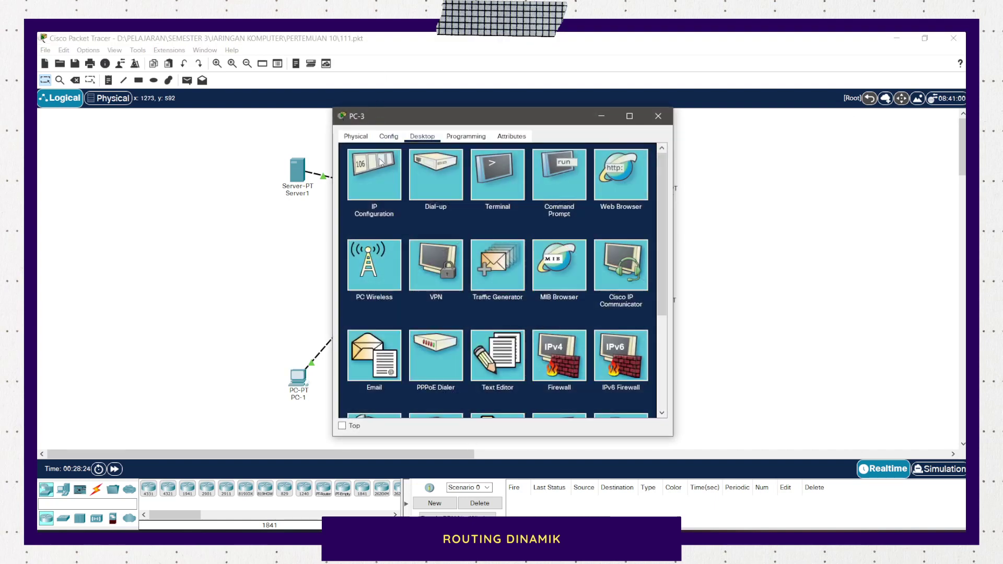
left_click(382, 175)
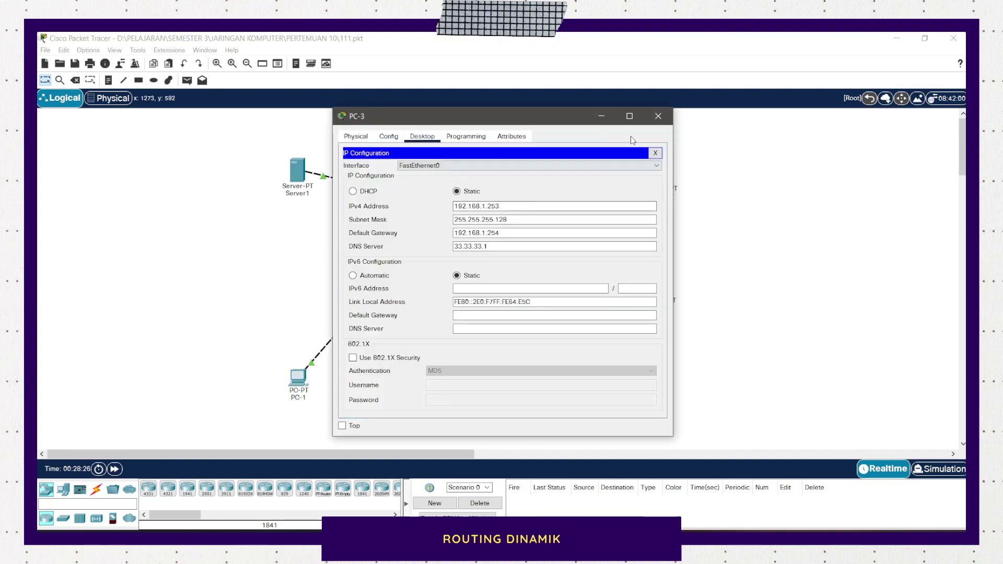
left_click(668, 114)
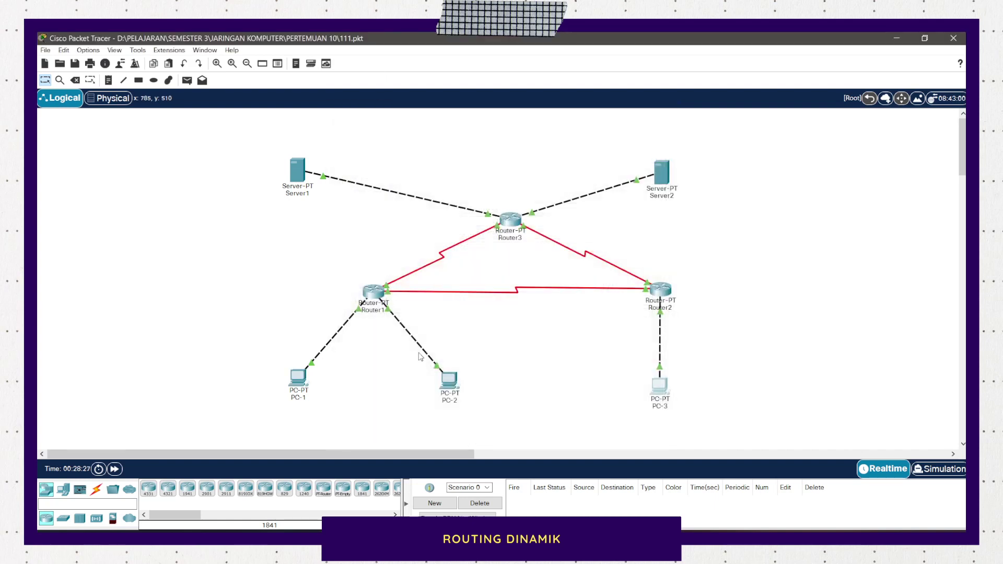
Run tracert 192.168.1.253 from PC-1's Command Prompt and review the hops on the route to PC-3
left_click(291, 378)
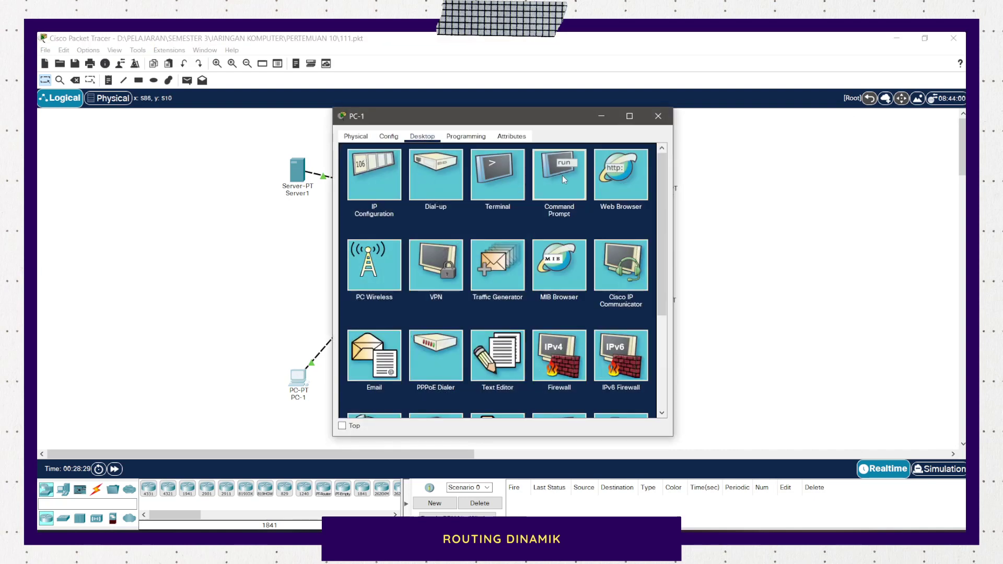
left_click(563, 178)
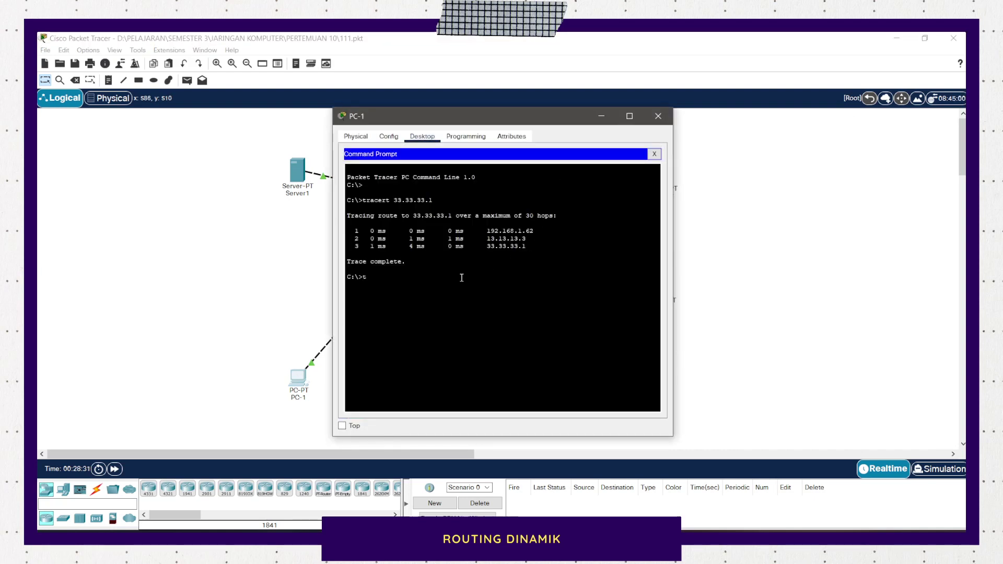
type("tre")
key("BackSpace")
type("acert 192")
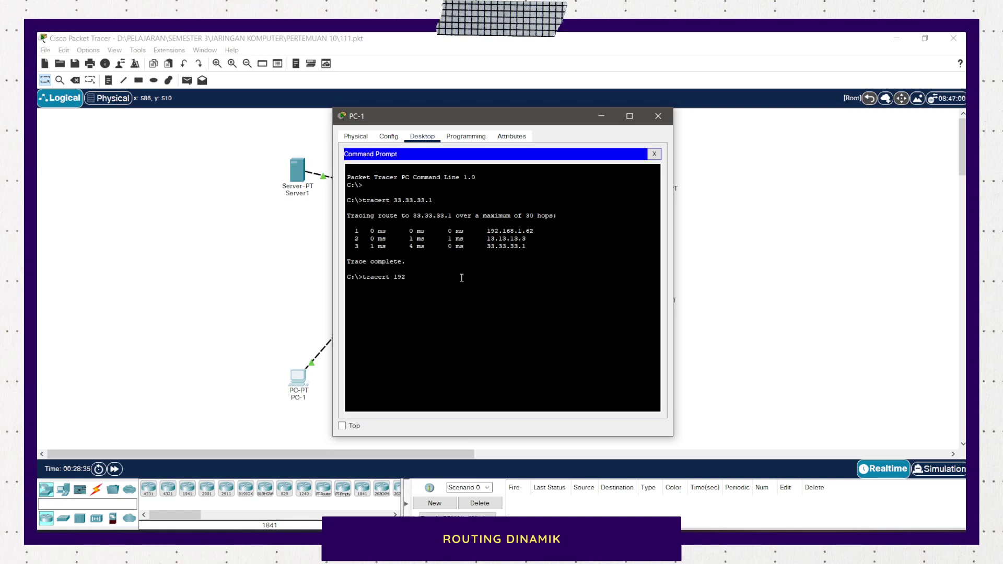
type(".168.1.253")
key("Return")
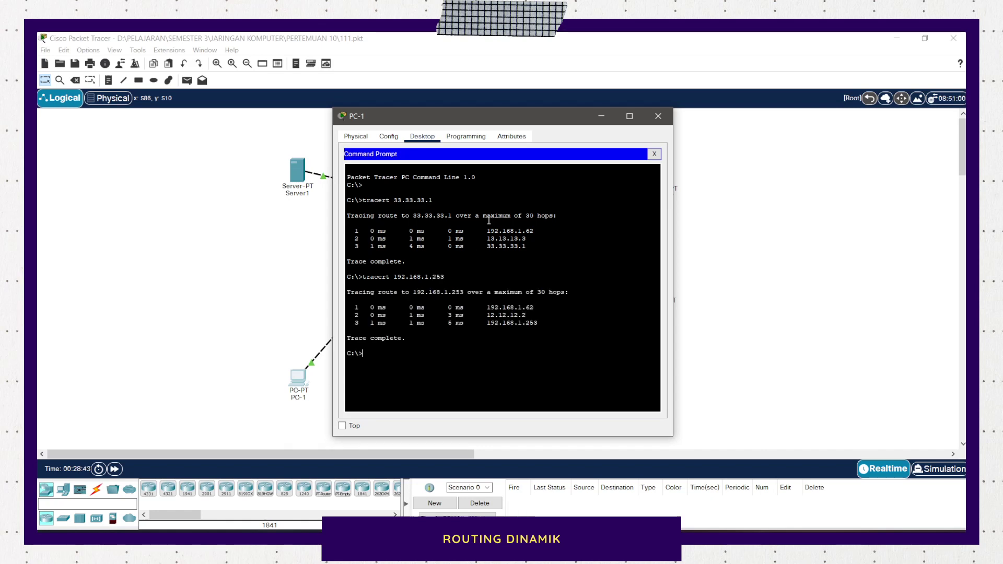
left_click_drag(500, 120, 647, 118)
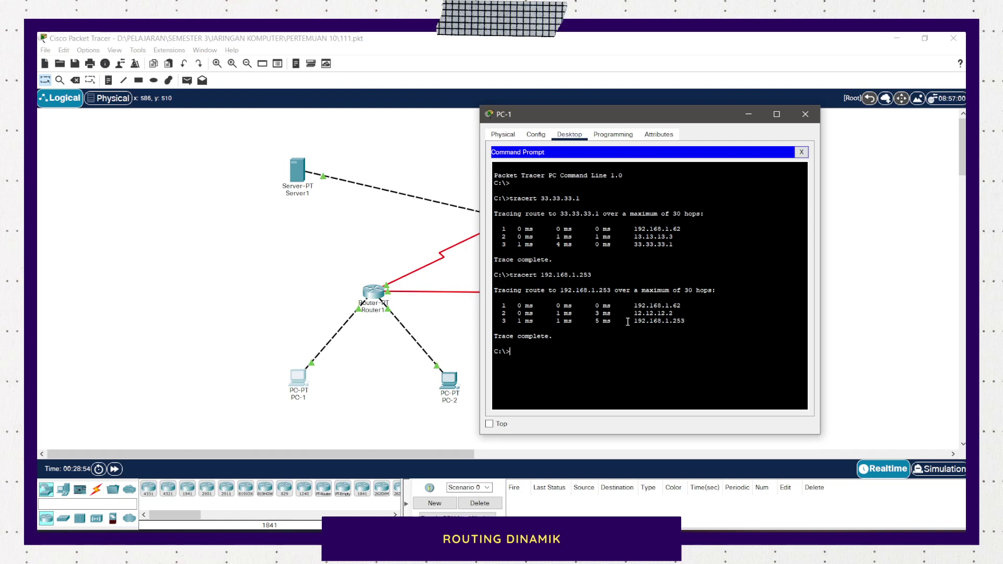
left_click_drag(627, 321, 721, 321)
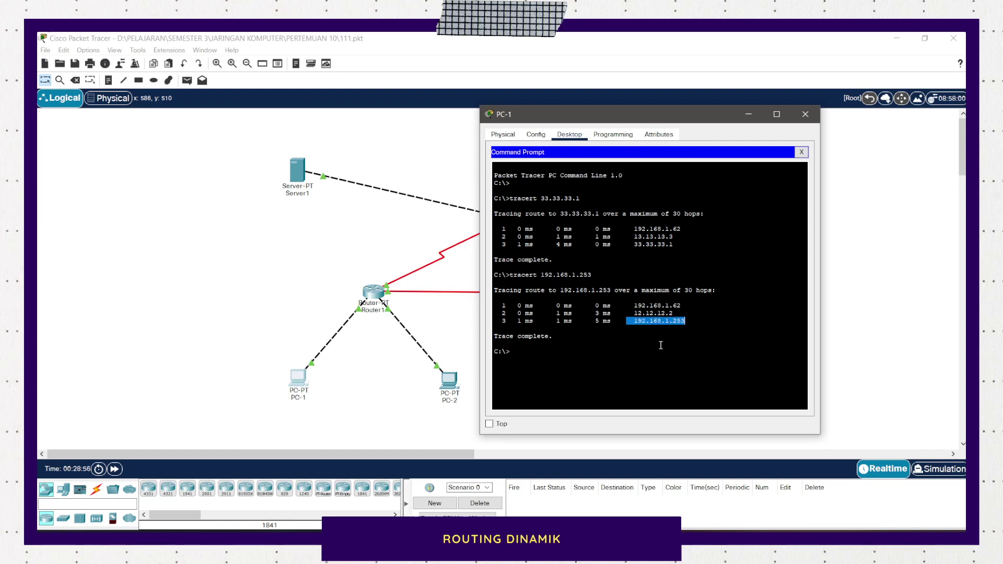
left_click(615, 355)
left_click(804, 114)
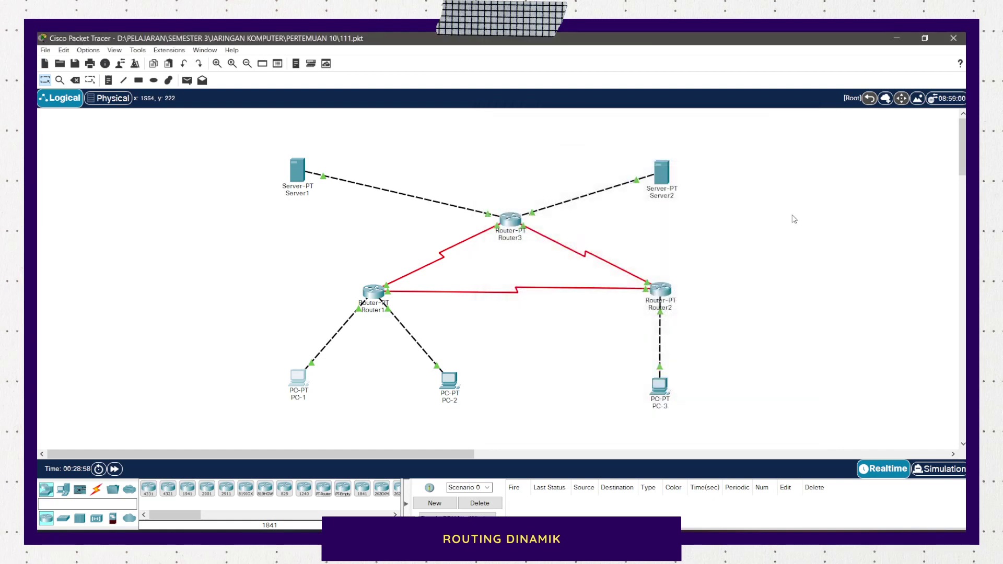
Run tracert 192.168.1.1 from PC-3's Command Prompt and review the hops on the route to PC-1
left_click(656, 391)
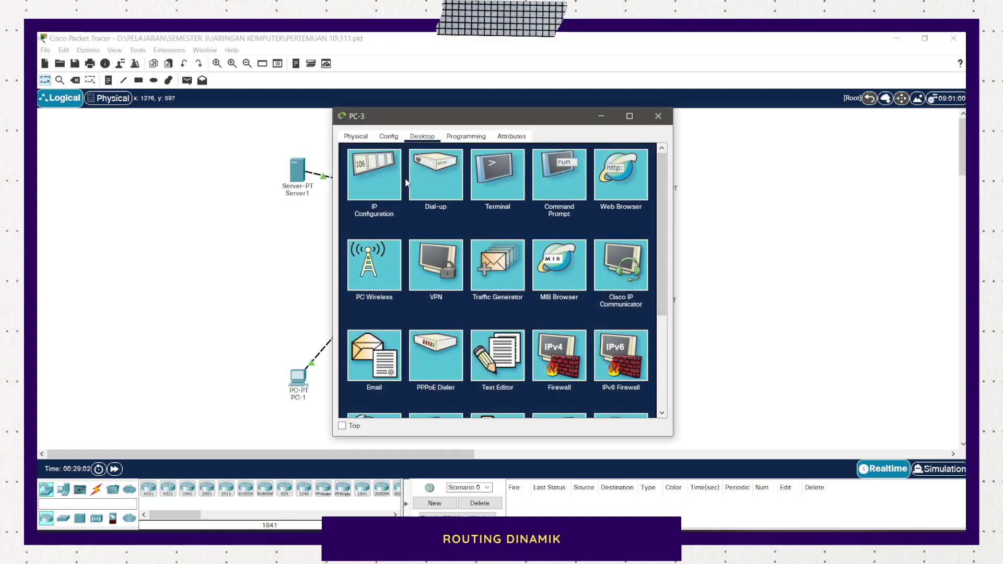
left_click(577, 162)
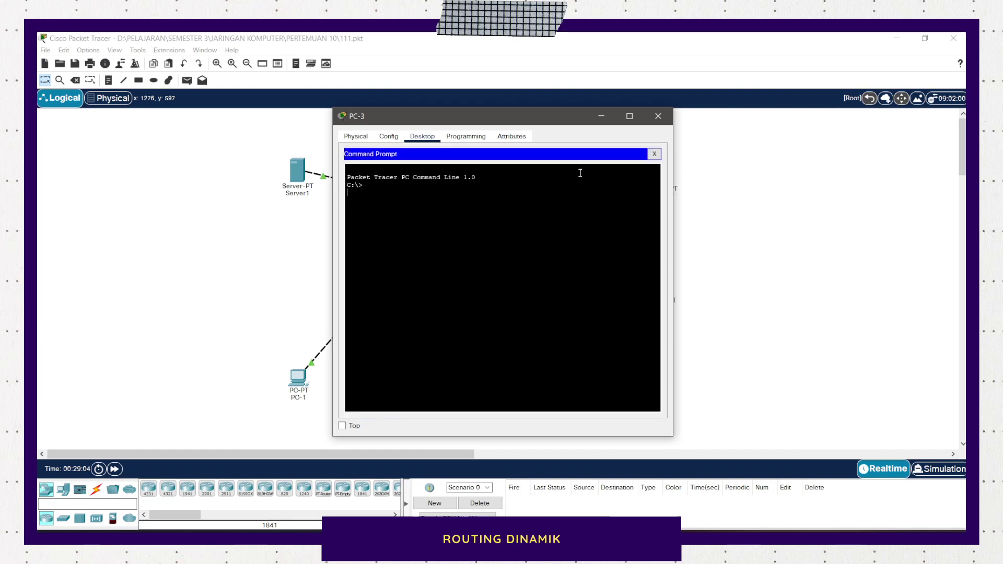
left_click_drag(574, 124, 719, 147)
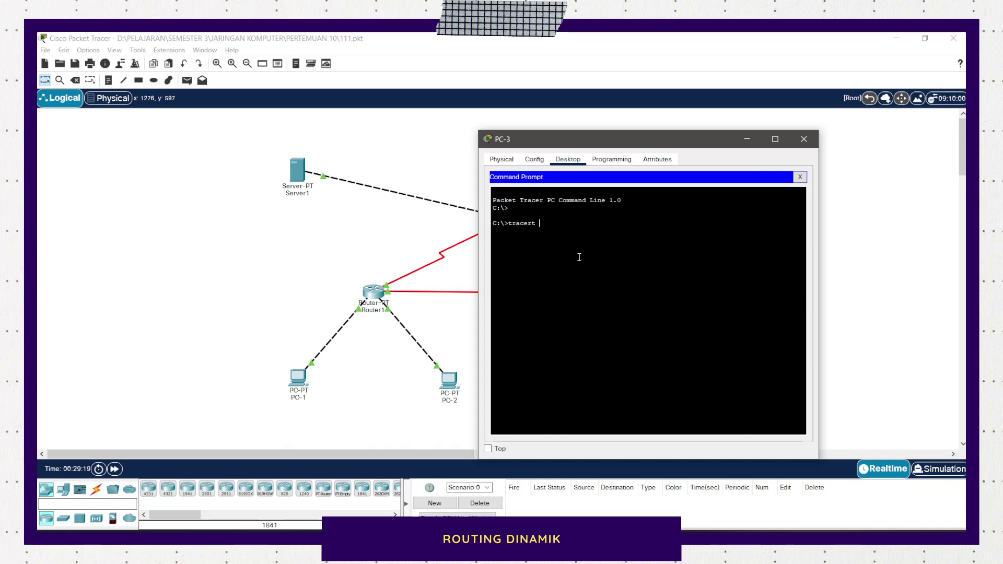
type("2.168.")
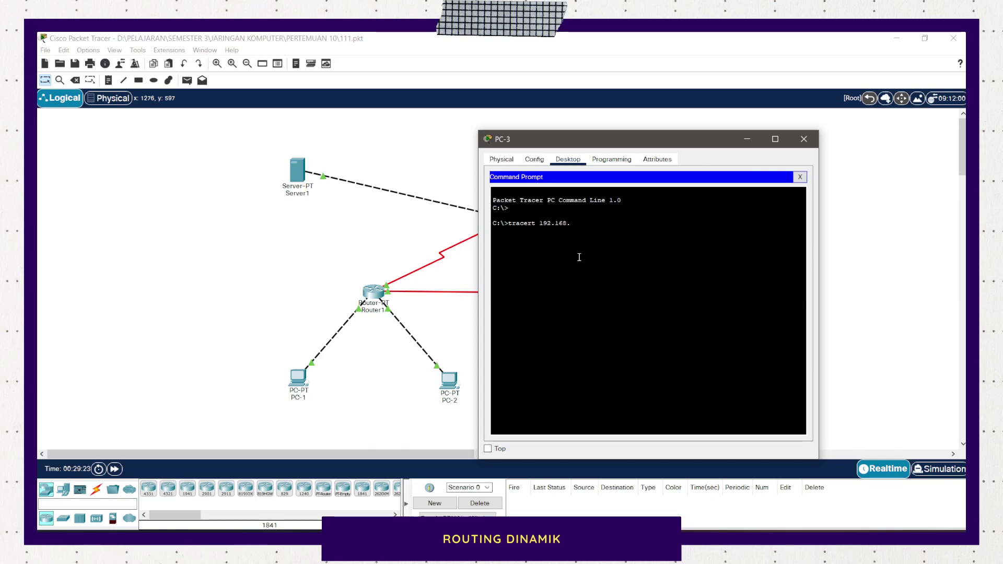
type("1.1")
key("Return")
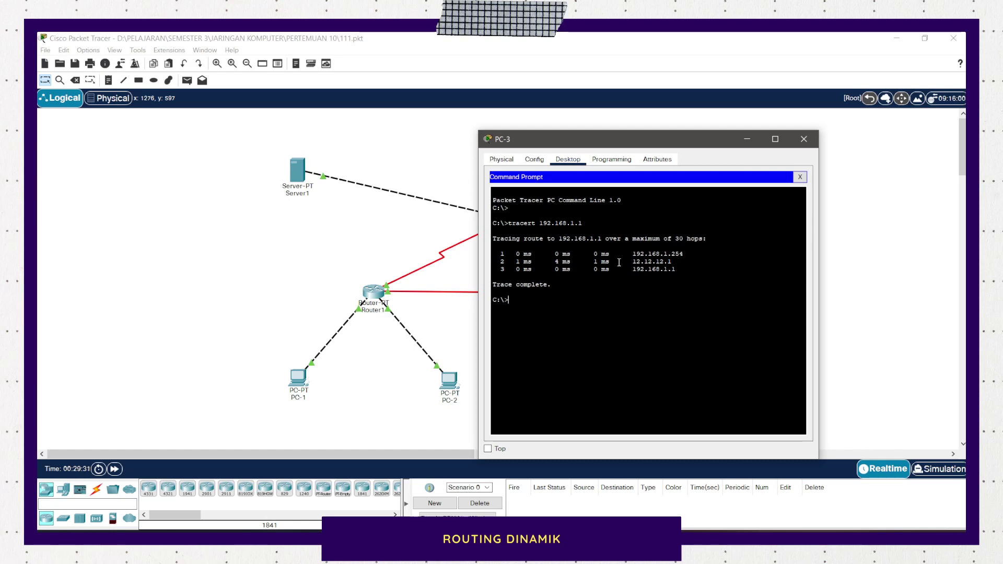
left_click_drag(629, 262, 676, 269)
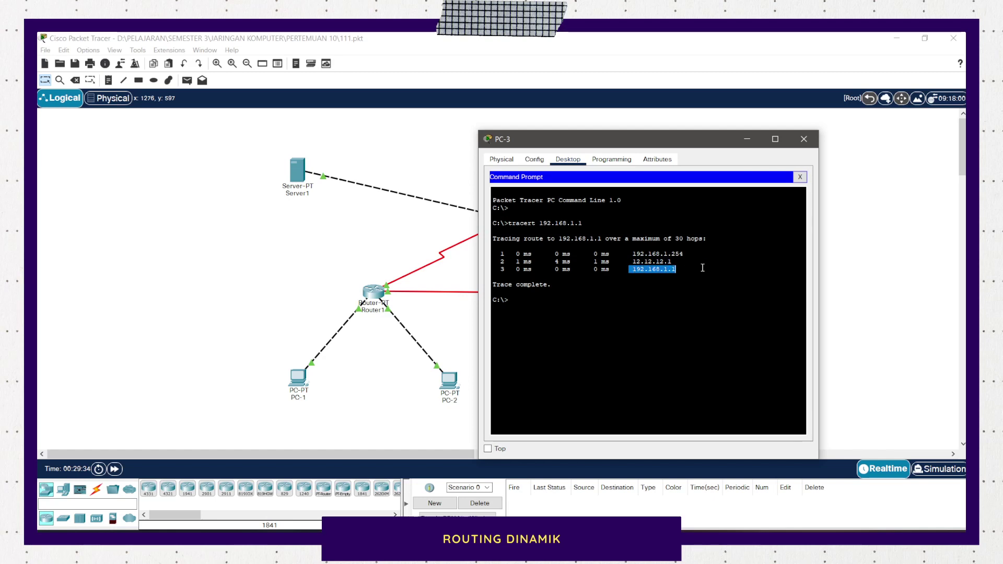
left_click(803, 140)
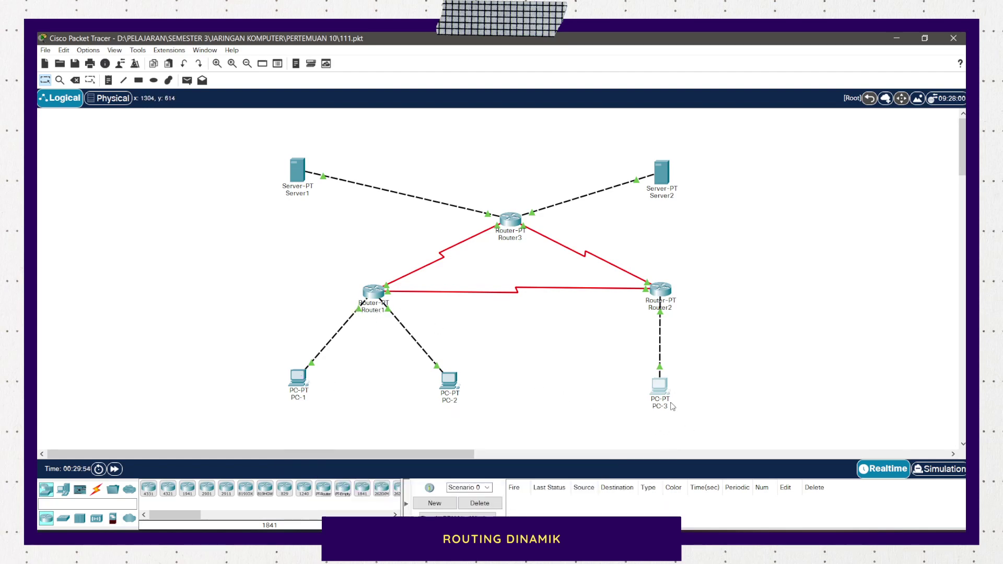
Turn off the port status of Router1's Serial2/0 interface and switch to Simulation mode
mouse_move(672, 407)
left_click(374, 292)
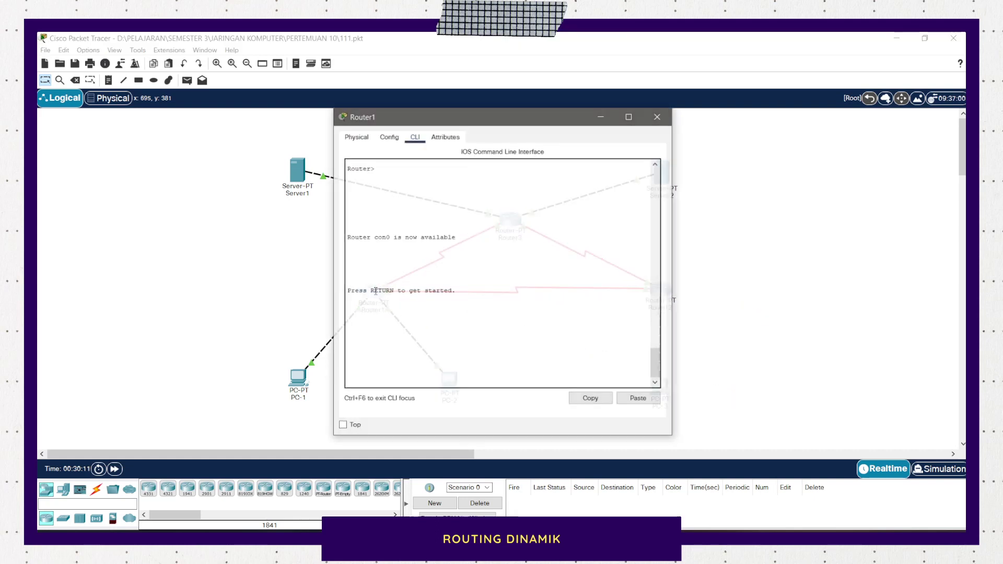
left_click(389, 137)
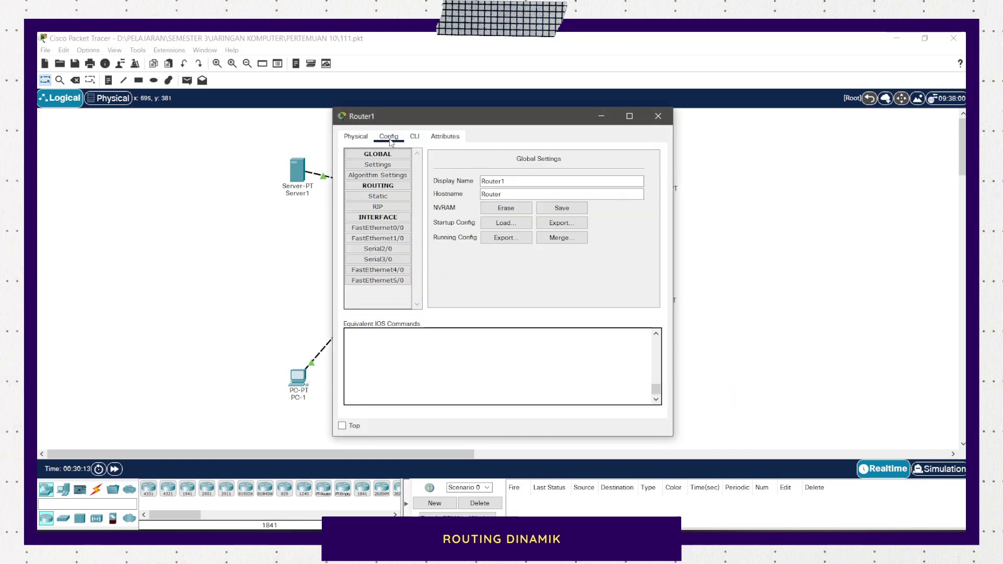
left_click(387, 251)
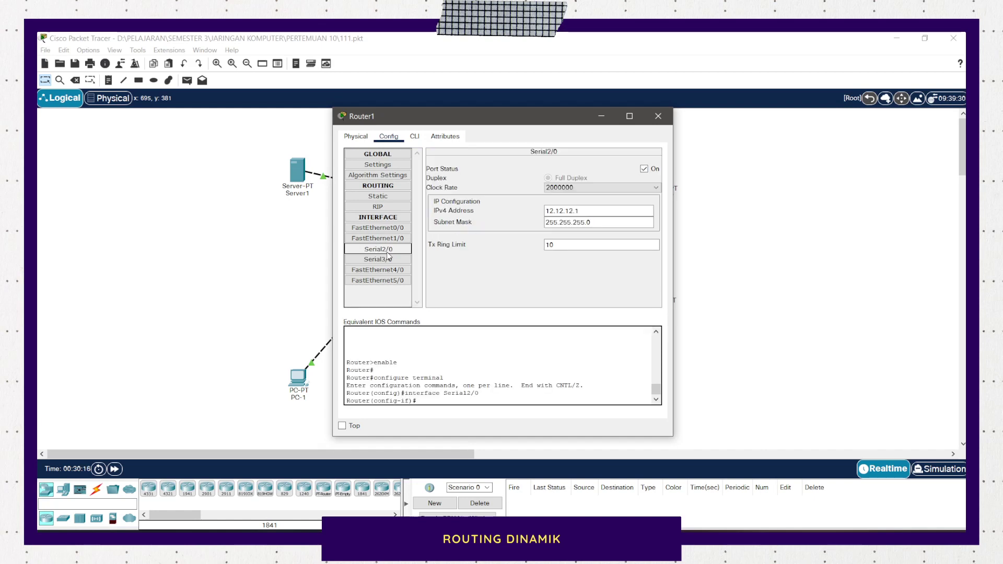
left_click(644, 169)
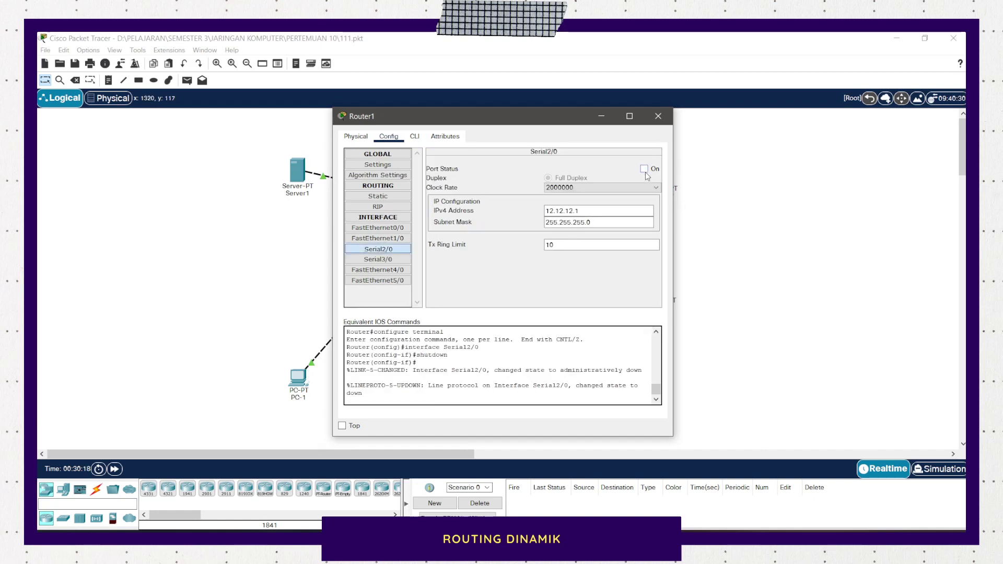
left_click(665, 121)
left_click(937, 469)
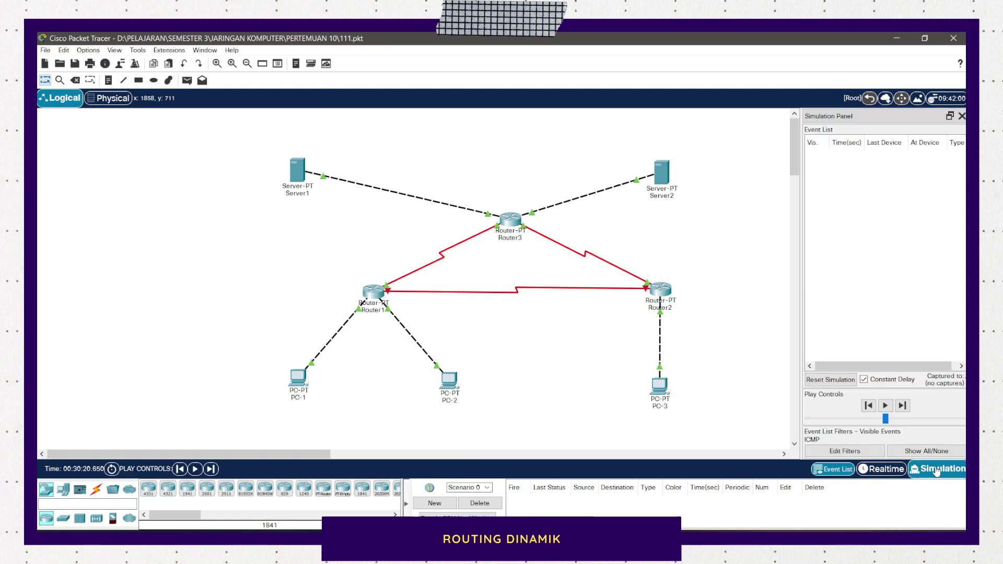
Add a simple PDU from PC-1 to PC-3 and advance the simulation event by event until it reaches PC-3
left_click(187, 80)
left_click(298, 377)
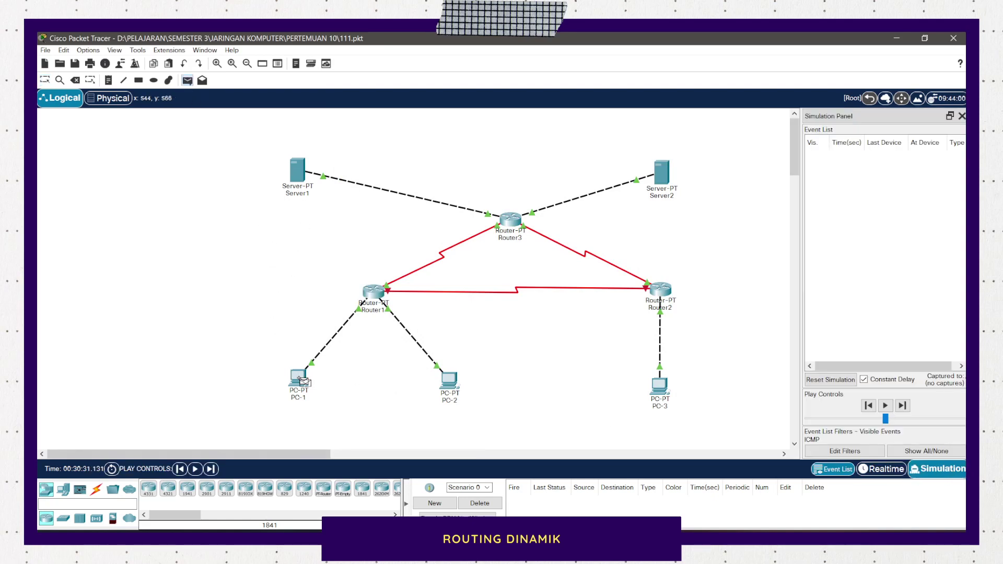
left_click(659, 384)
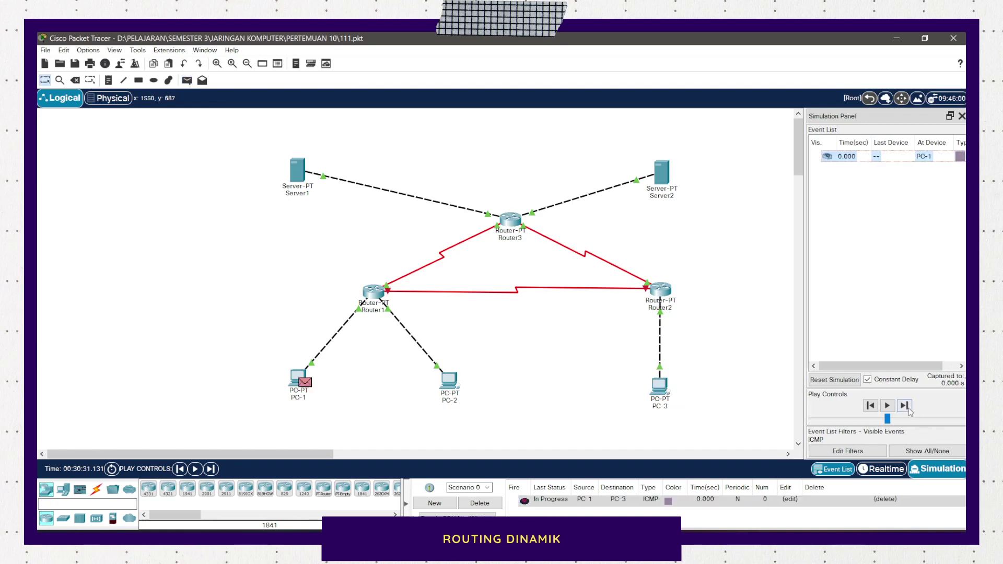
left_click(904, 406)
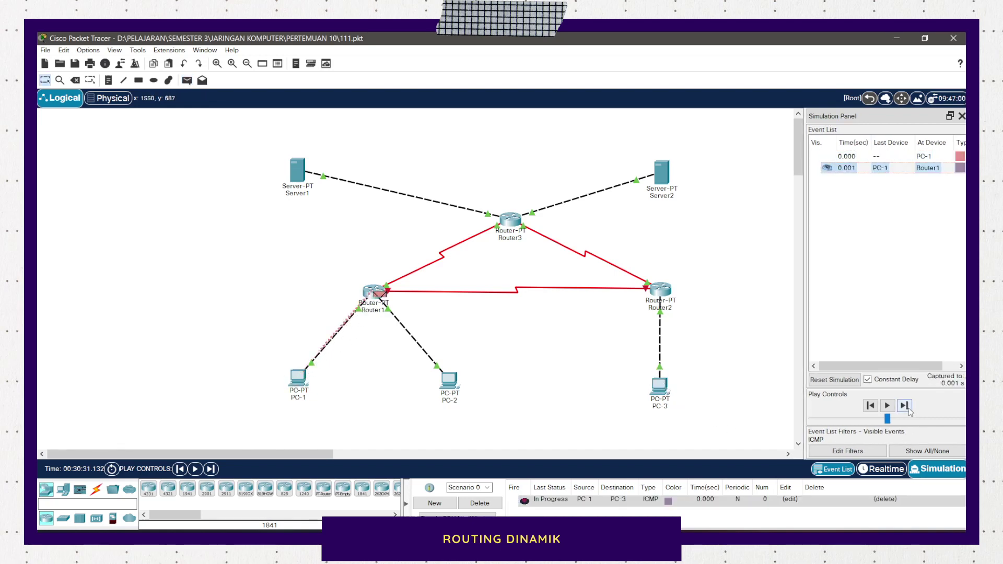
left_click(906, 407)
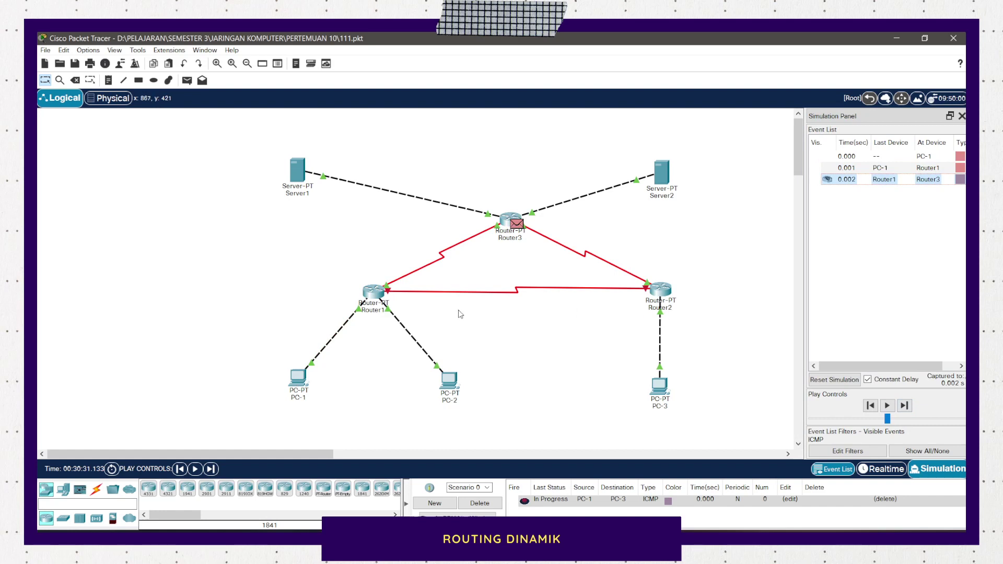
mouse_move(385, 313)
left_click(905, 405)
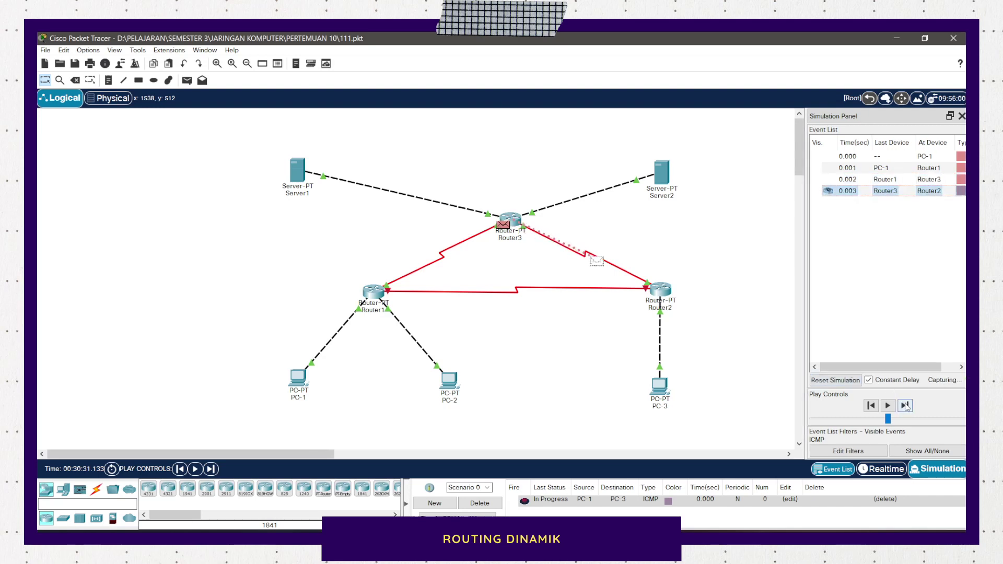
left_click(904, 405)
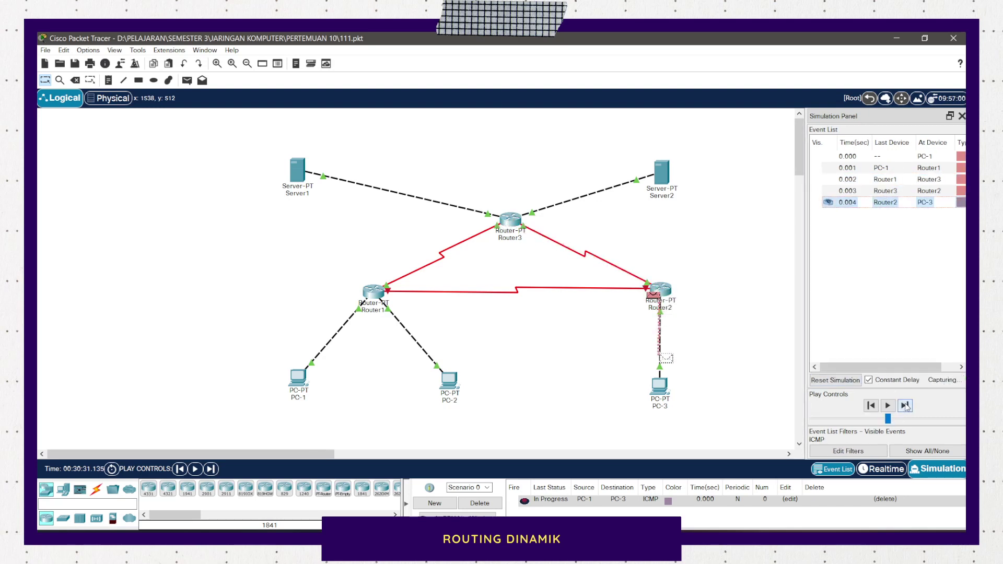
Advance the simulation until PC-3's reply arrives back at PC-1, and delete the scenario's PDU
left_click(904, 405)
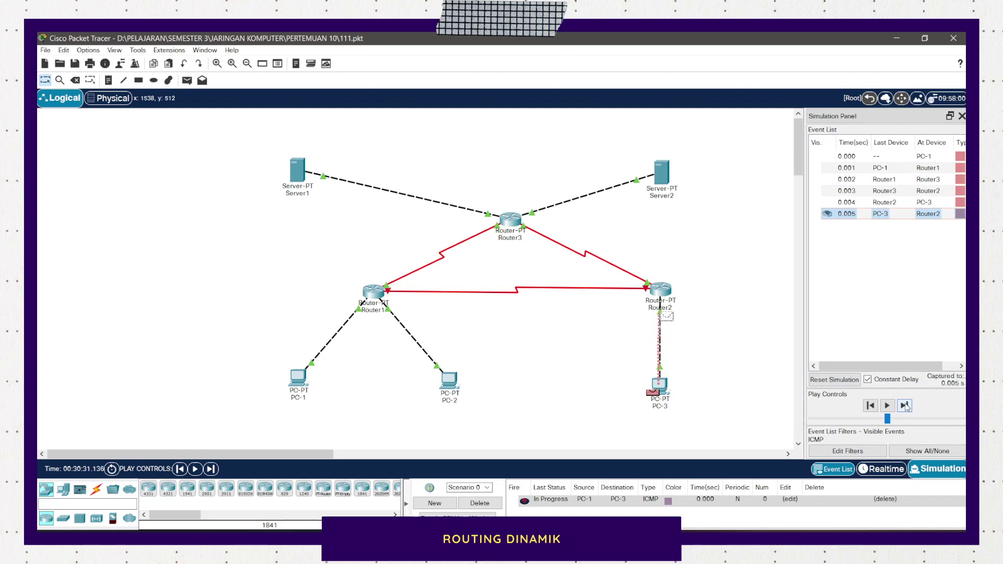
left_click(905, 405)
left_click(904, 405)
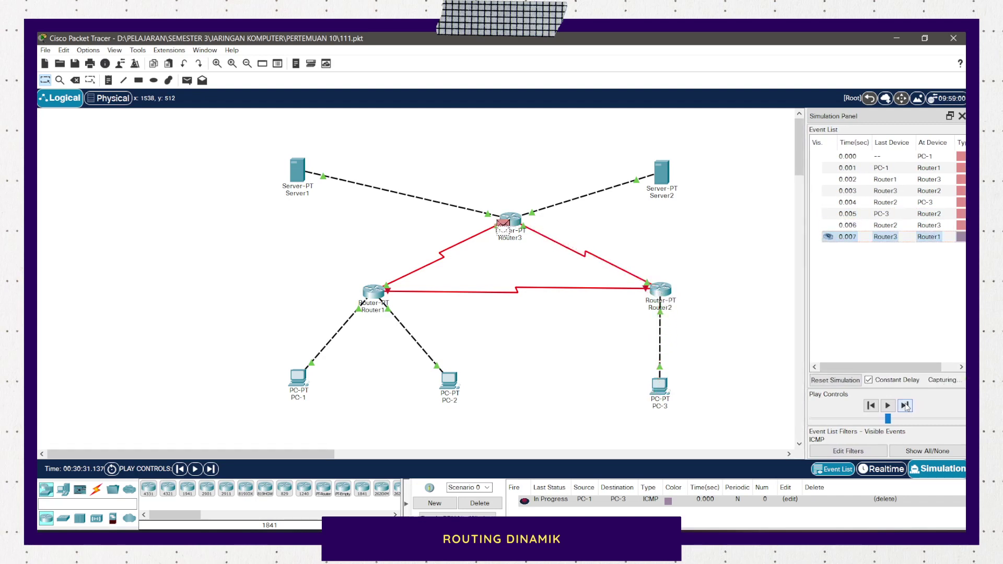
left_click(905, 405)
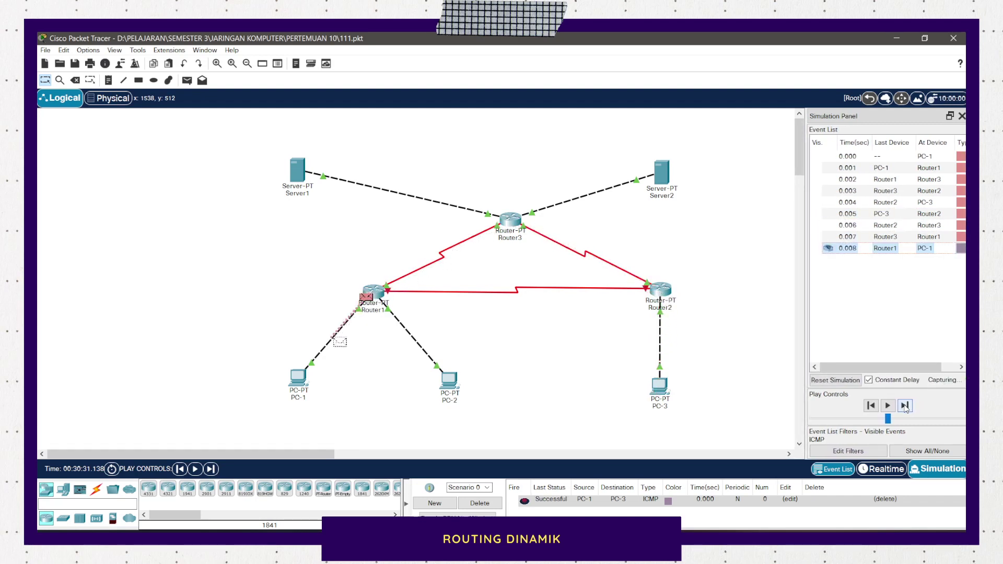
left_click(904, 406)
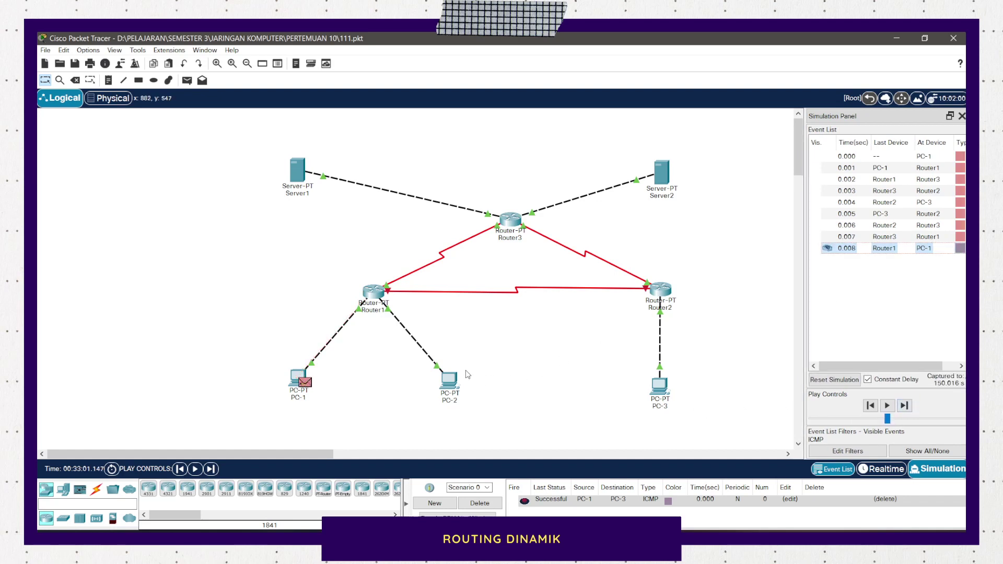
left_click(464, 501)
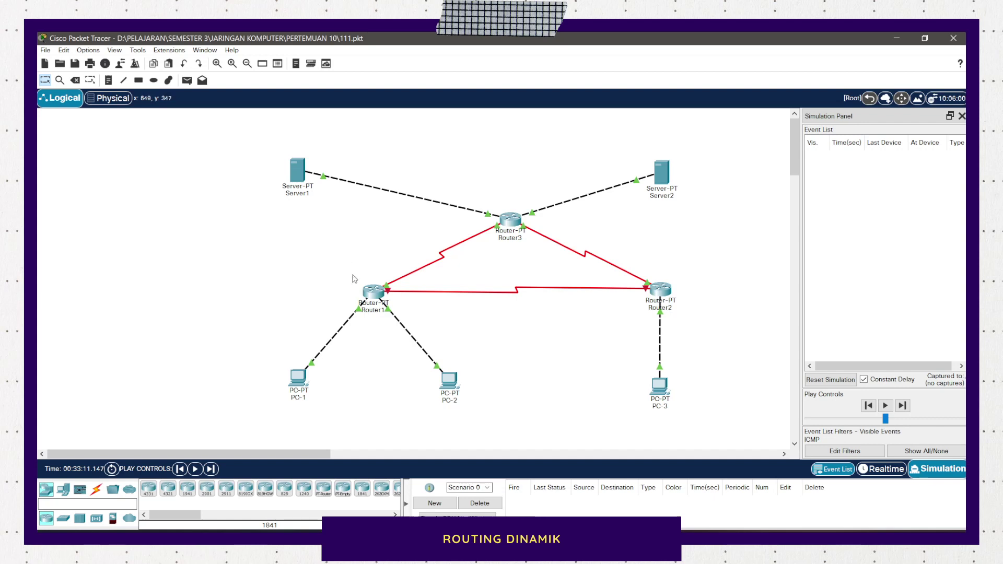
Turn the port status of Router1's Serial2/0 interface on and that of Serial3/0 off, and close the router window
left_click(383, 298)
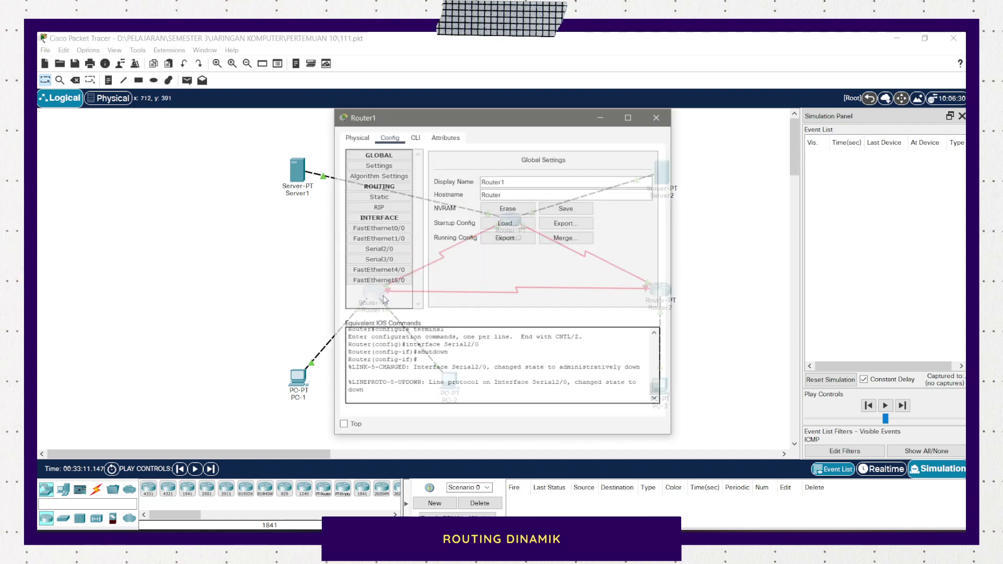
left_click(403, 252)
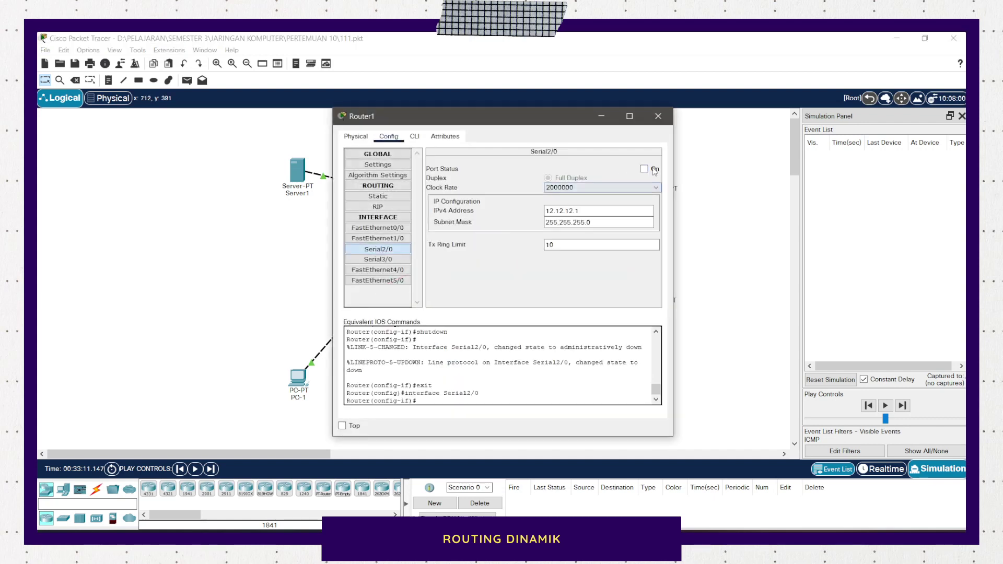
left_click(646, 169)
left_click_drag(565, 119, 506, 127)
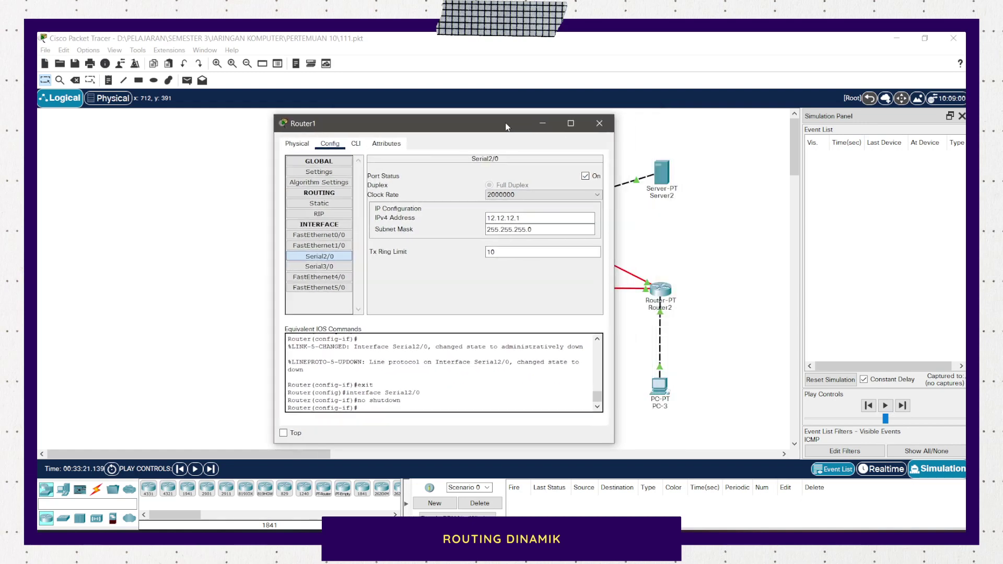
left_click(319, 266)
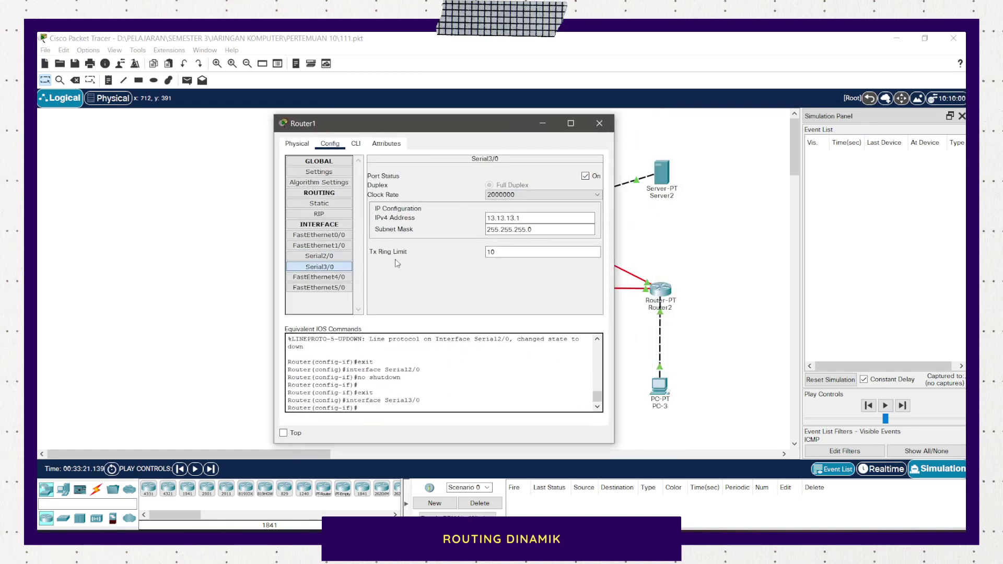
left_click(585, 176)
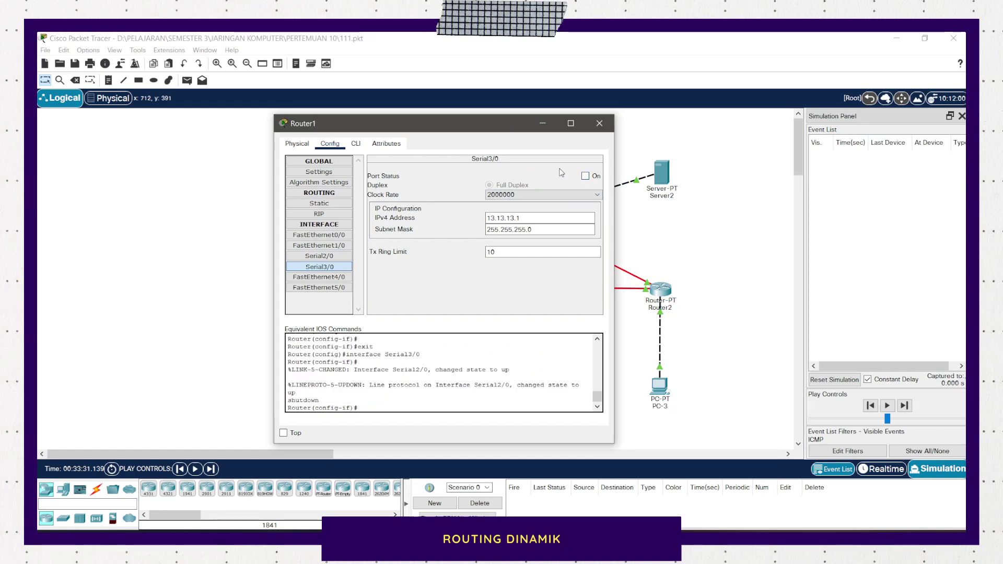
left_click(599, 124)
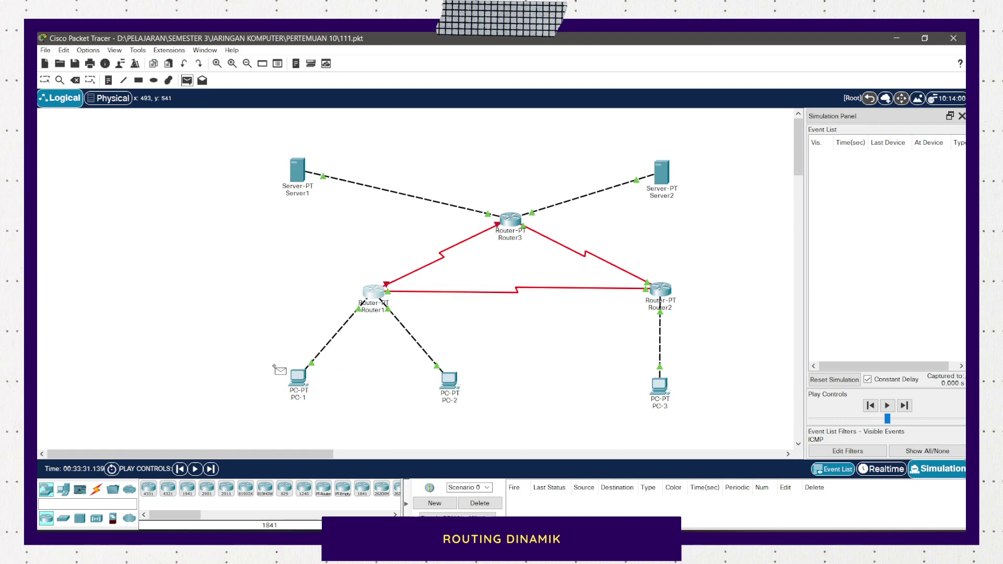
Add a simple PDU from PC-1 to Server1 and advance the simulation event by event to follow it
left_click(295, 383)
left_click(290, 166)
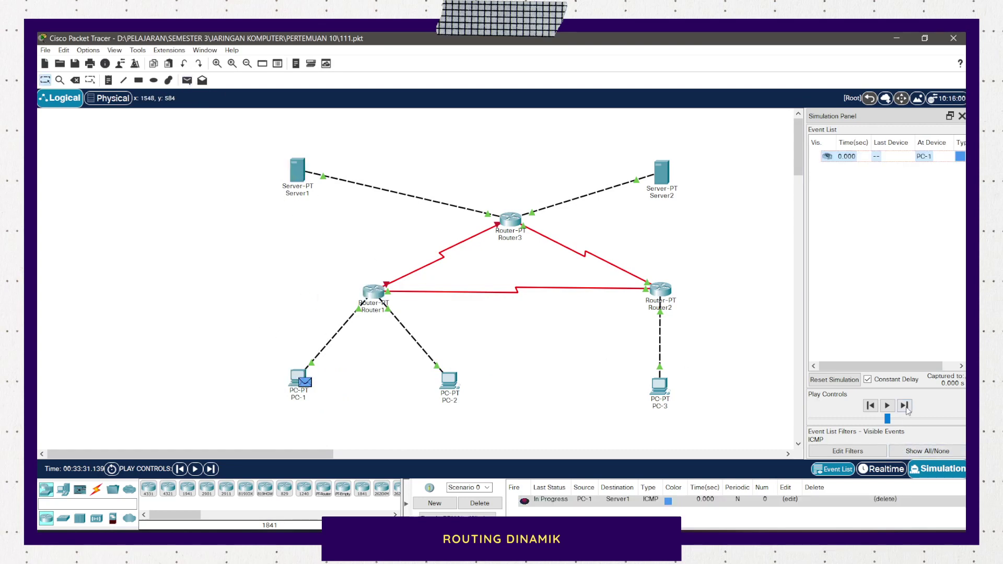
left_click(906, 406)
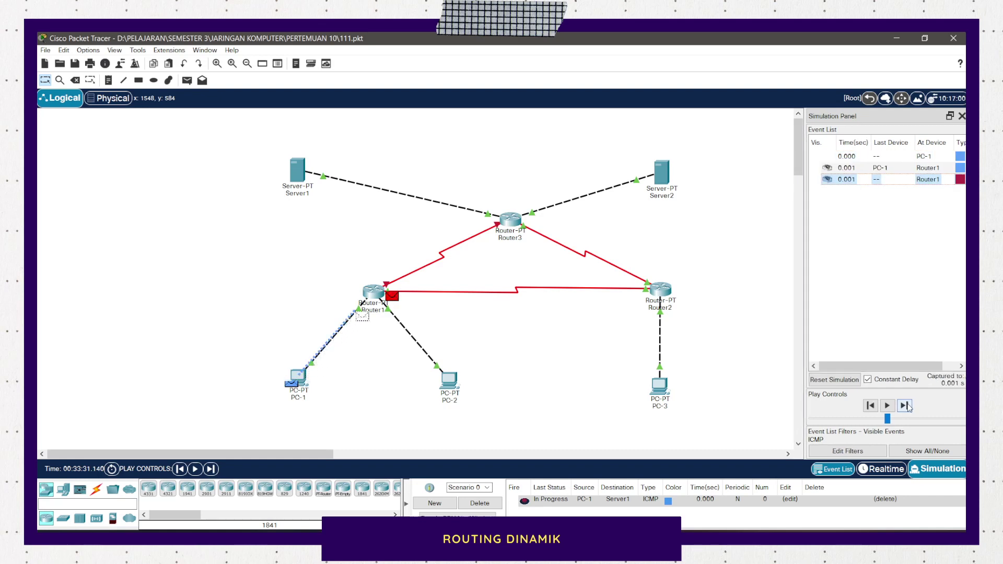
left_click(906, 406)
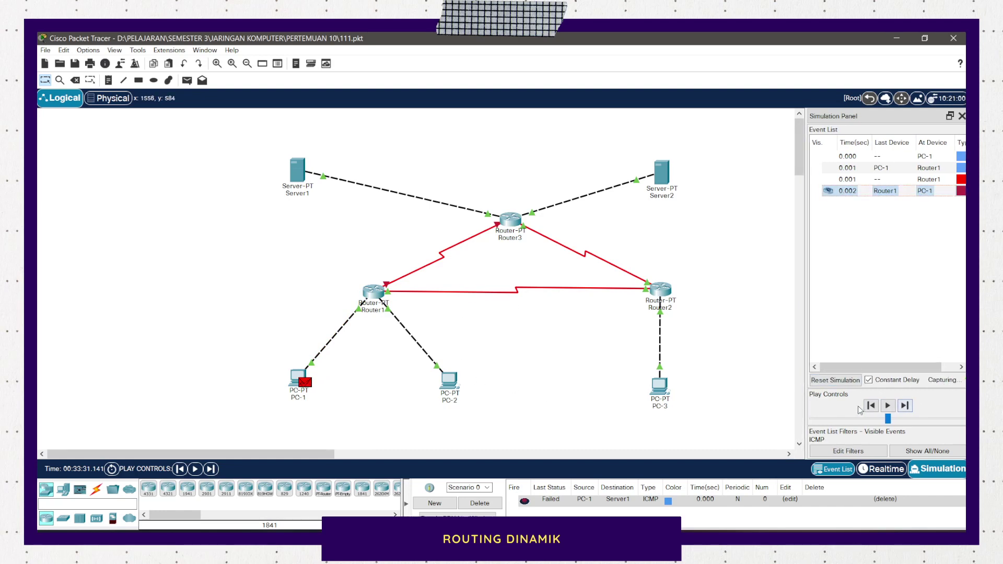
Reset the simulation and advance the PC-1 packet event by event through the routers to Server1
left_click(825, 380)
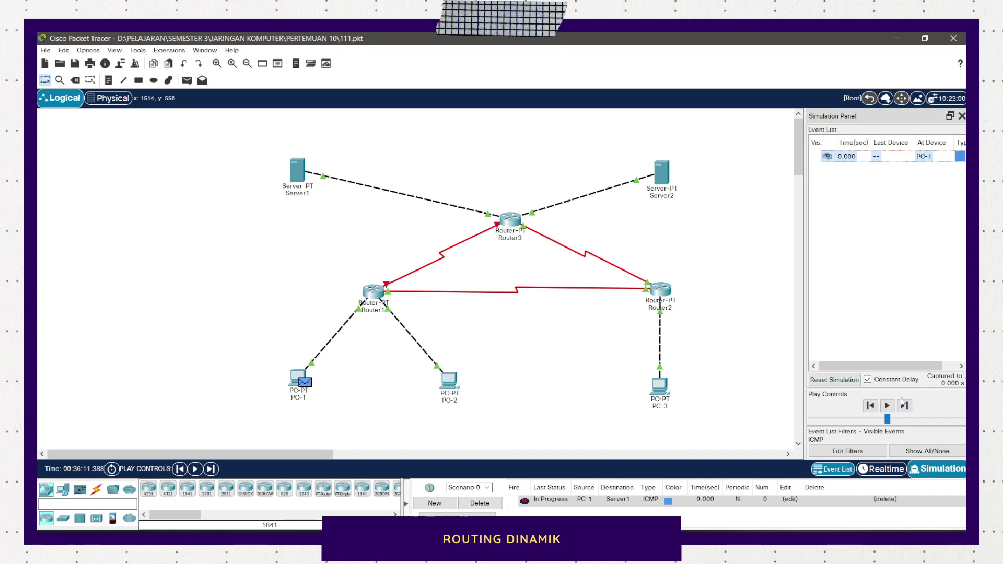
left_click(905, 406)
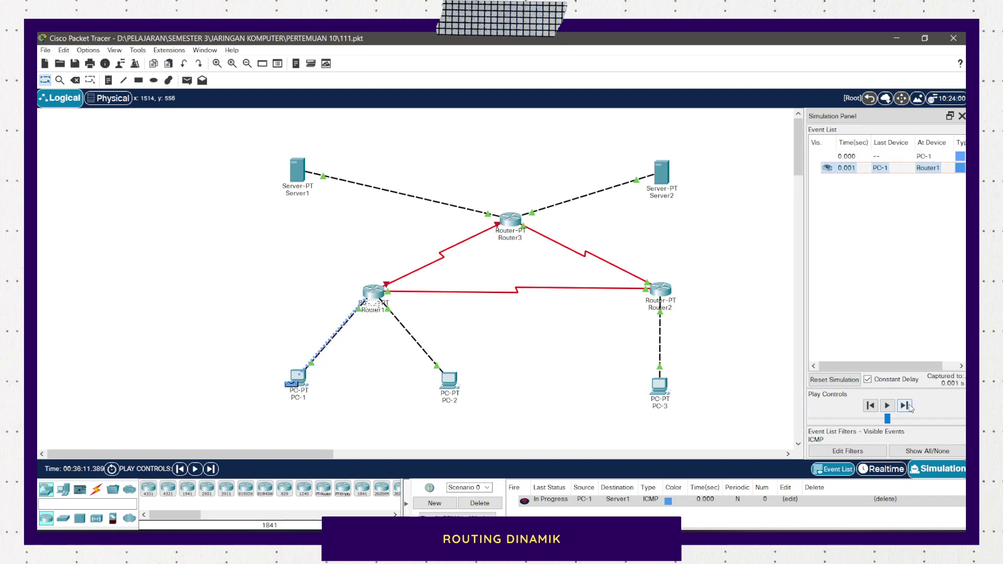
left_click(904, 406)
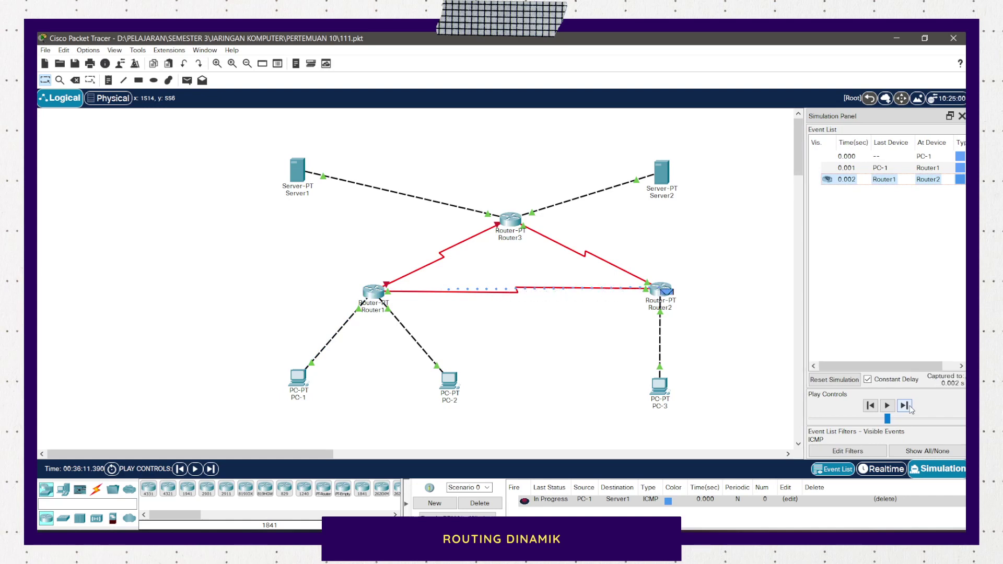
left_click(909, 409)
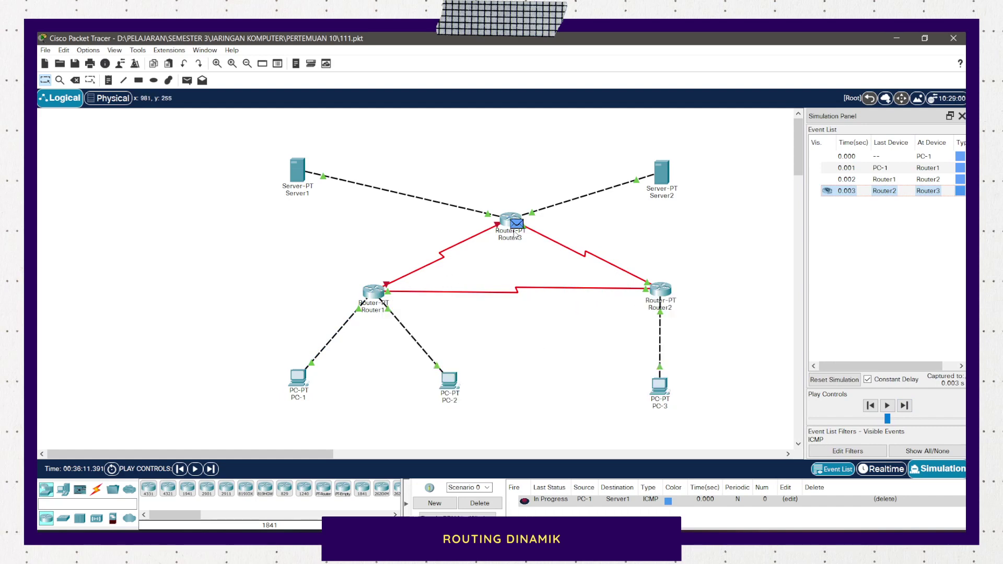
mouse_move(369, 314)
left_click(905, 406)
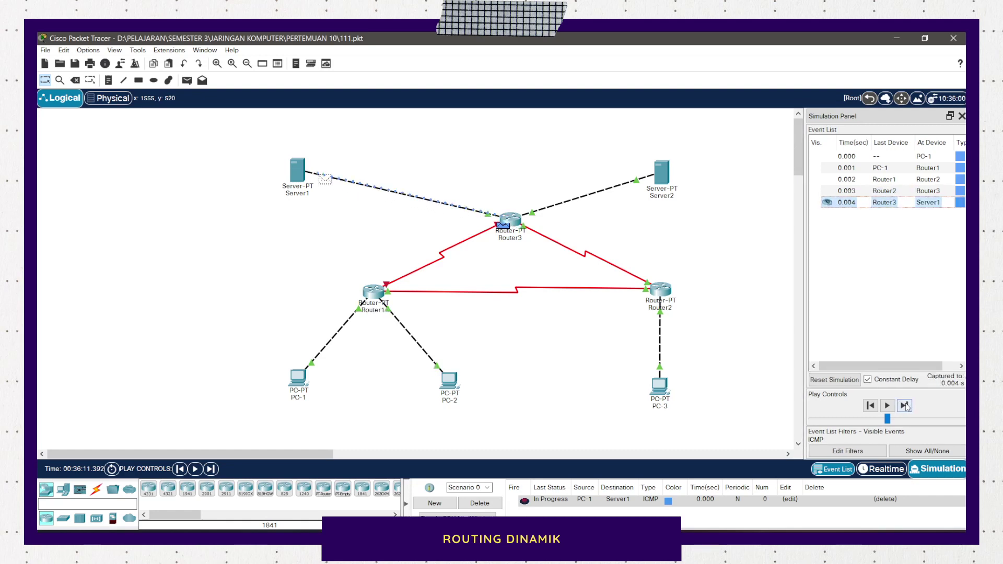
Advance the simulation until Server1's reply arrives back at PC-1, and delete the scenario's PDU
left_click(905, 406)
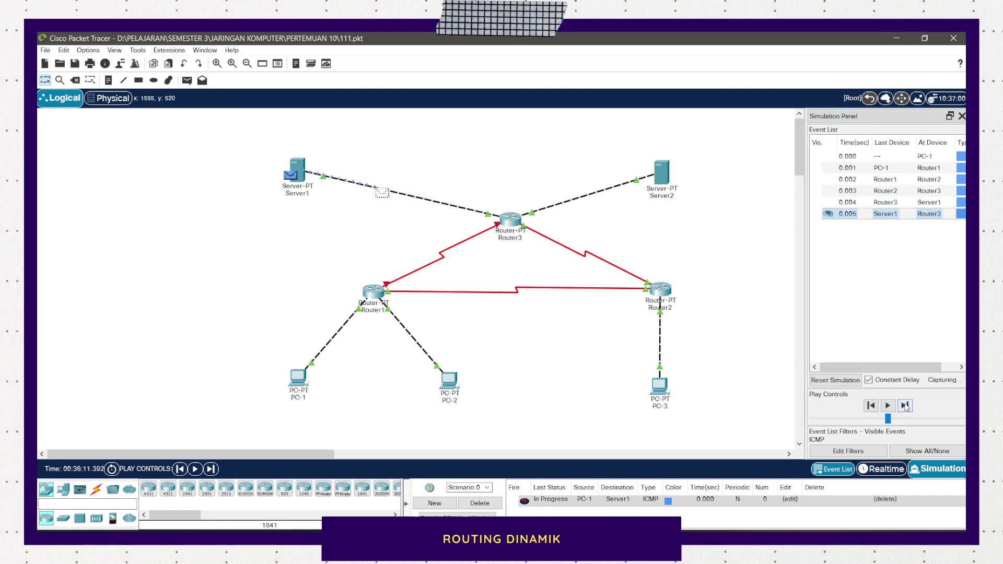
left_click(904, 406)
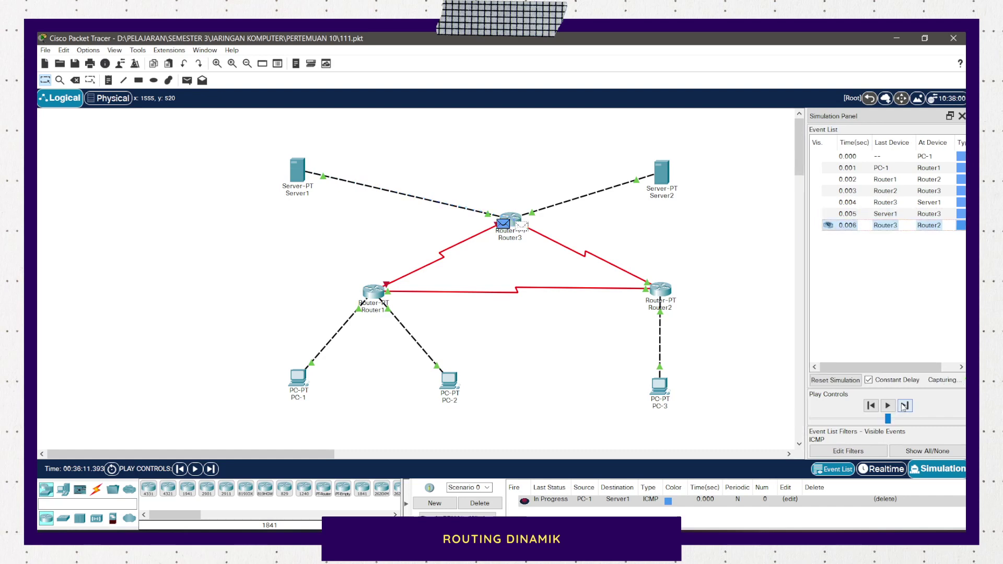
left_click(904, 405)
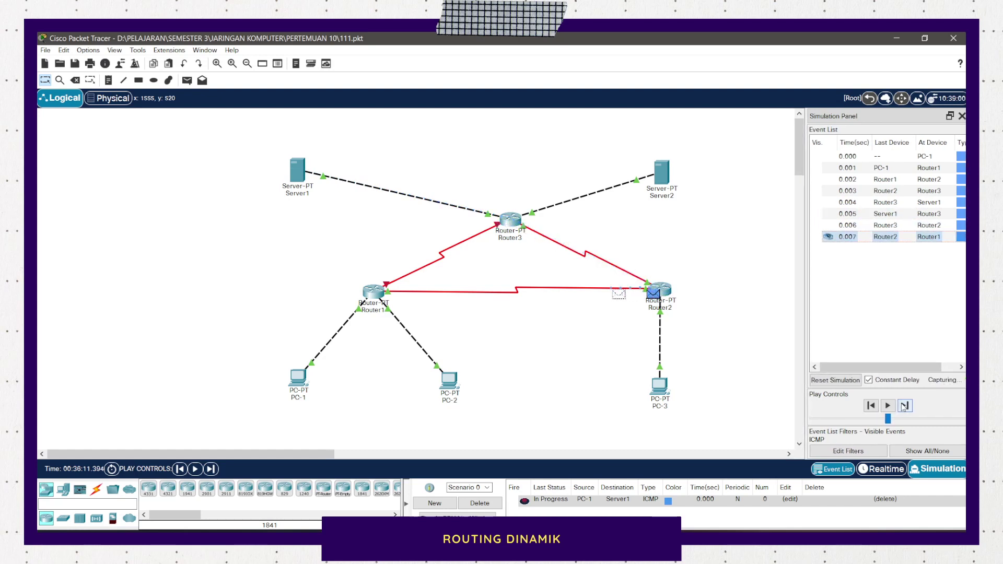
left_click(904, 406)
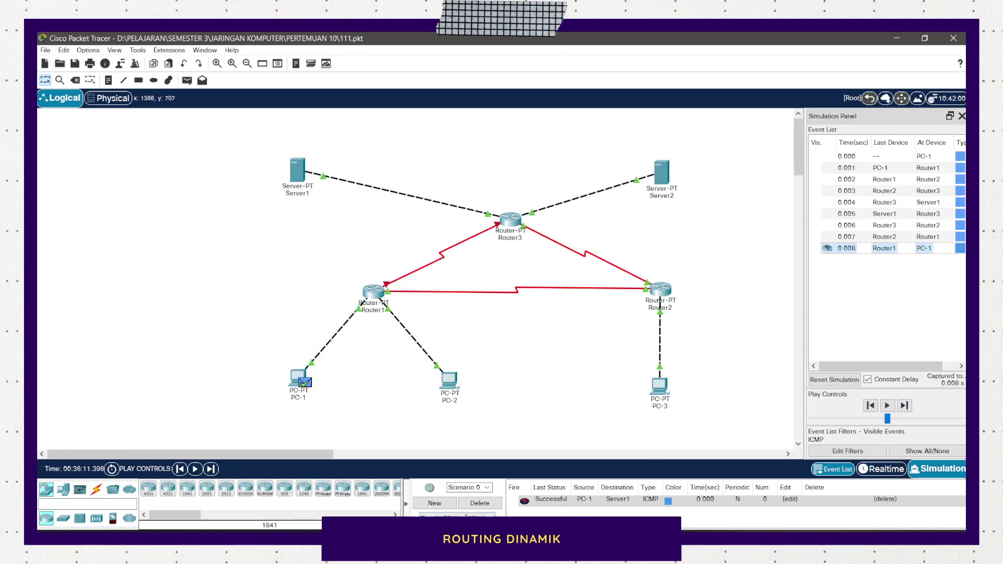
left_click(473, 505)
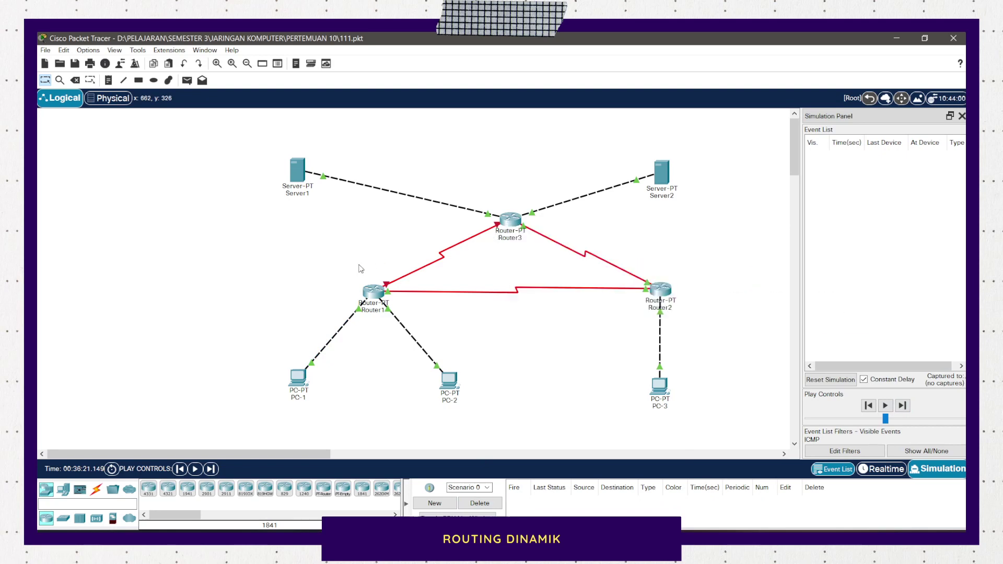
Turn off the port status of Router3's Serial3/0 interface and close the router window
mouse_move(379, 295)
left_click(510, 220)
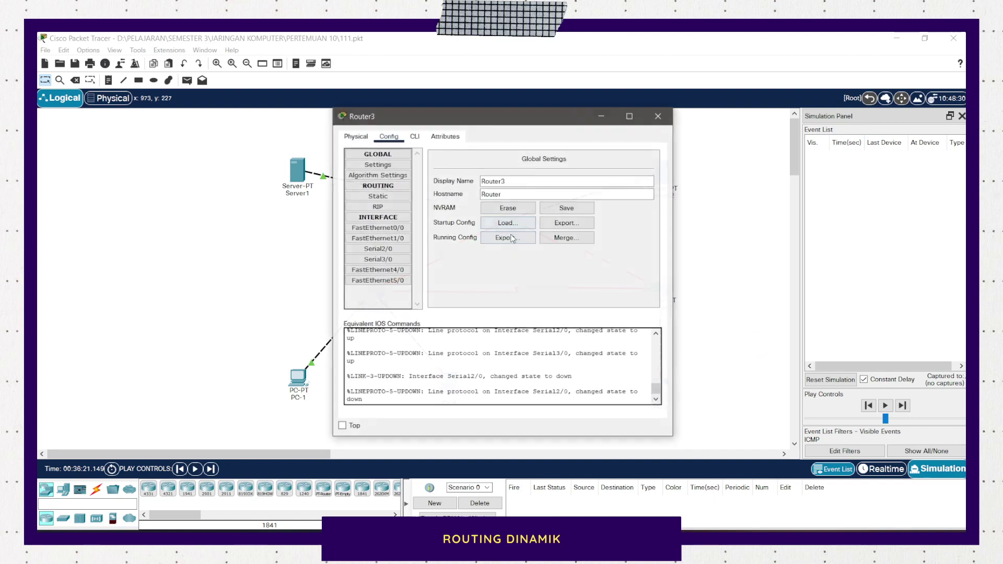
left_click(389, 259)
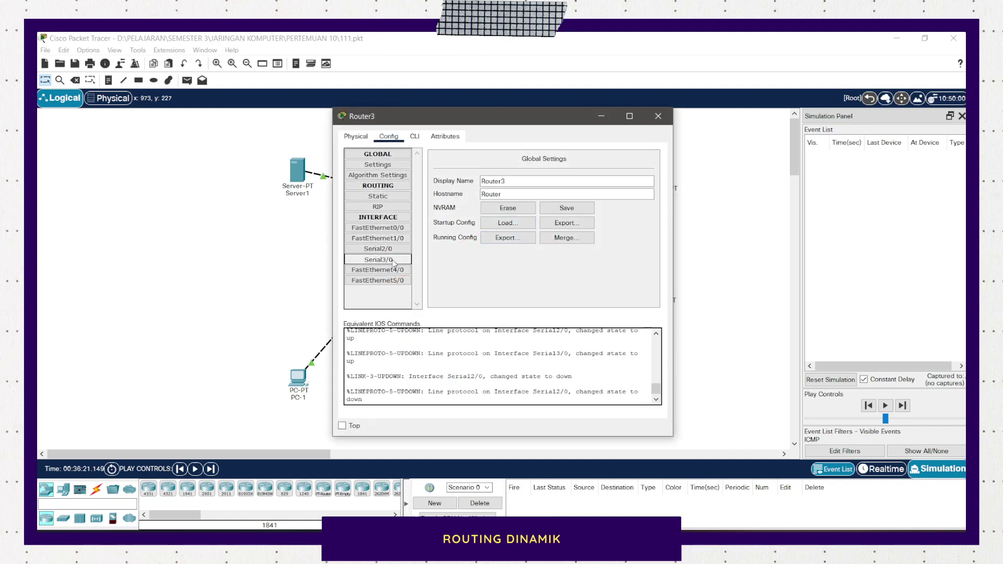
left_click(658, 116)
Test PC-1 to Server1 with a simple PDU advanced event by event, and delete the scenario's PDU
left_click(187, 80)
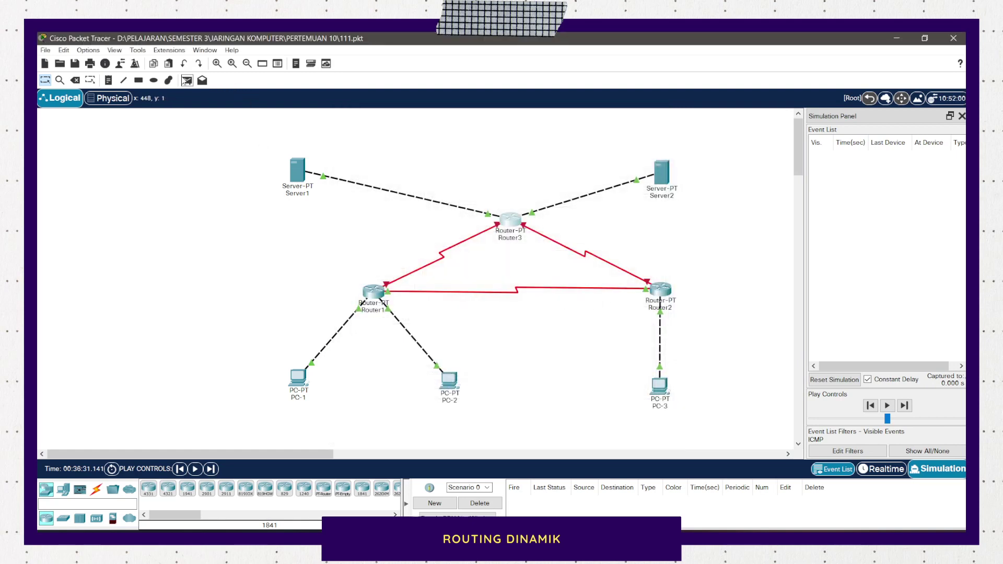
left_click(298, 378)
left_click(297, 168)
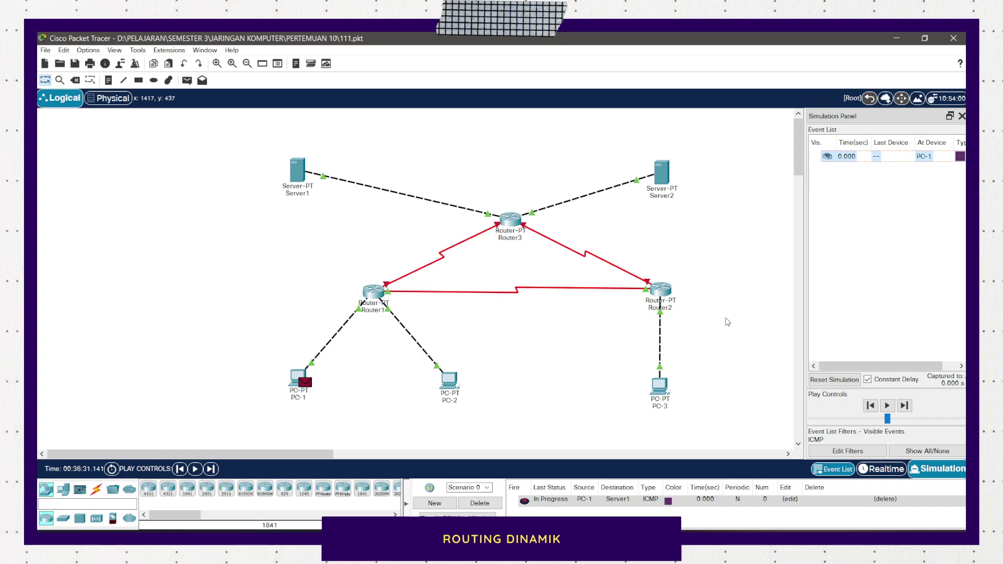
left_click(906, 409)
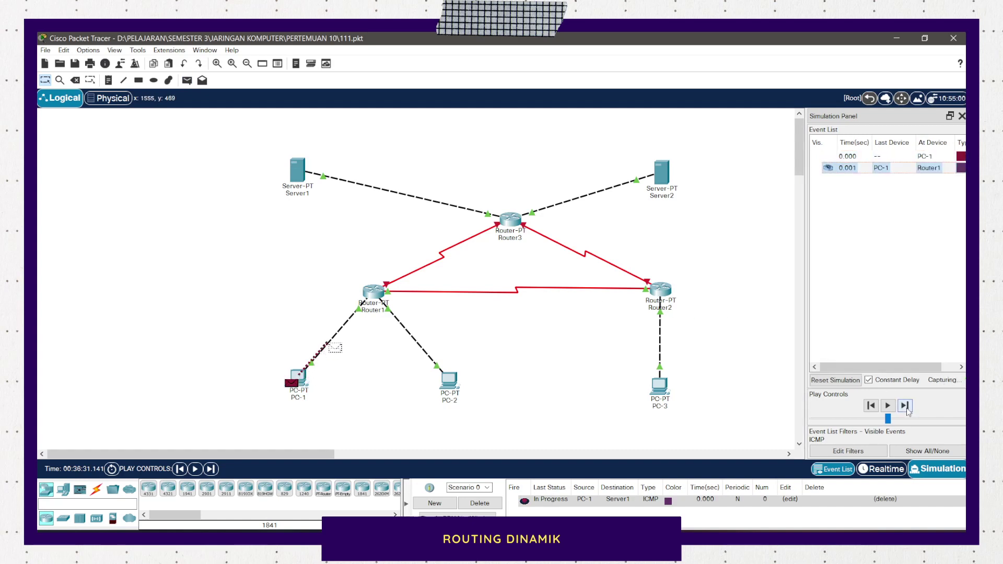
left_click(903, 406)
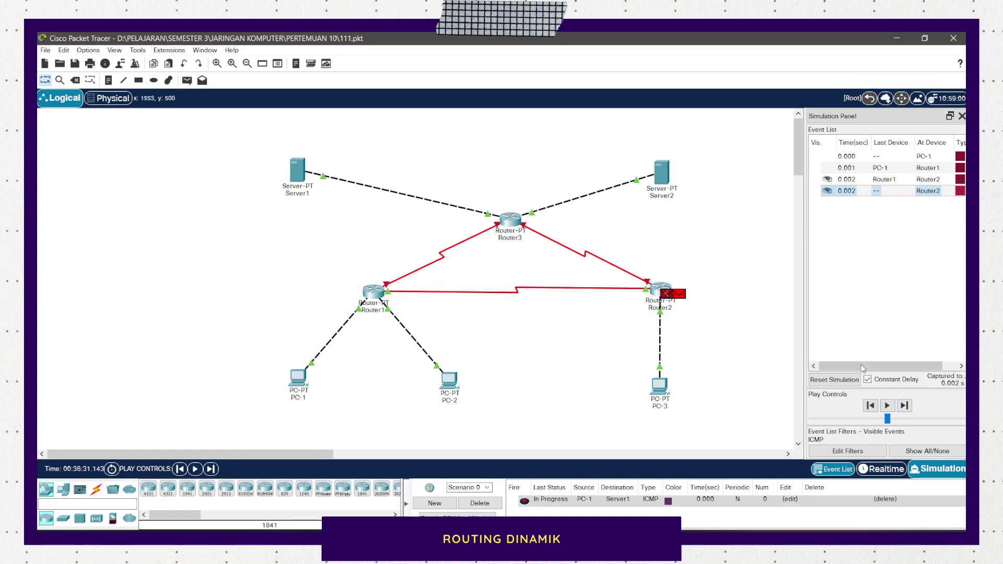
left_click(904, 406)
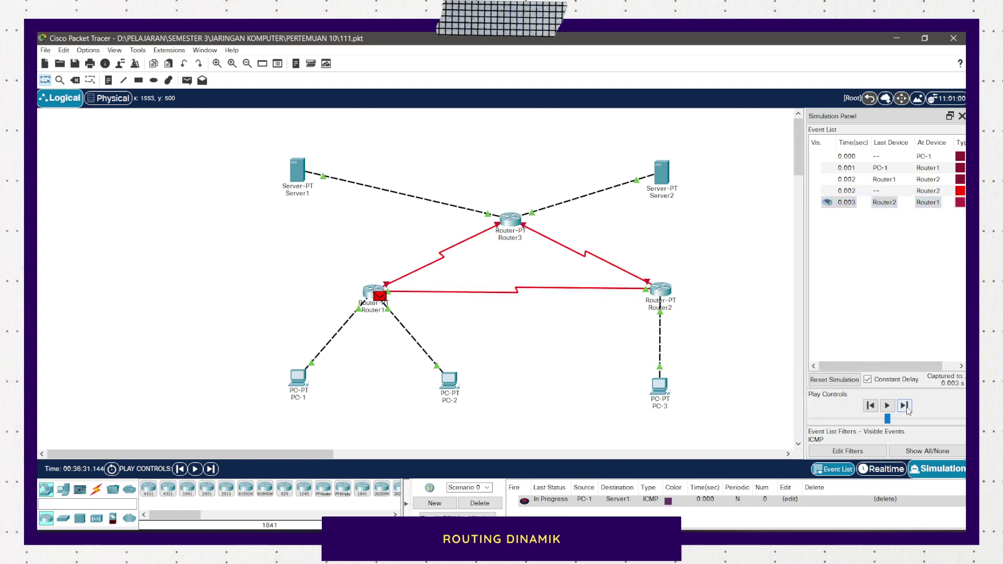
left_click(905, 407)
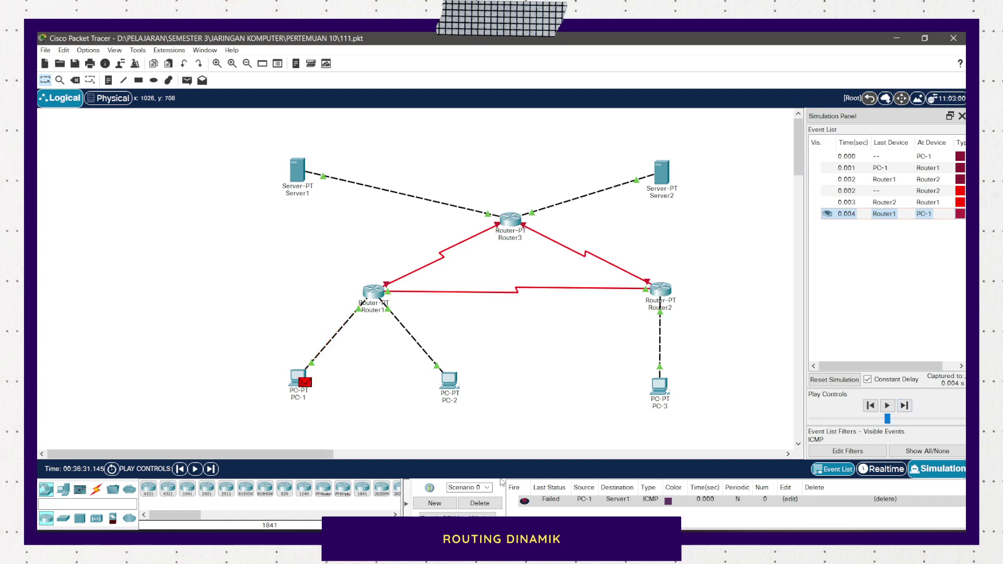
left_click(496, 504)
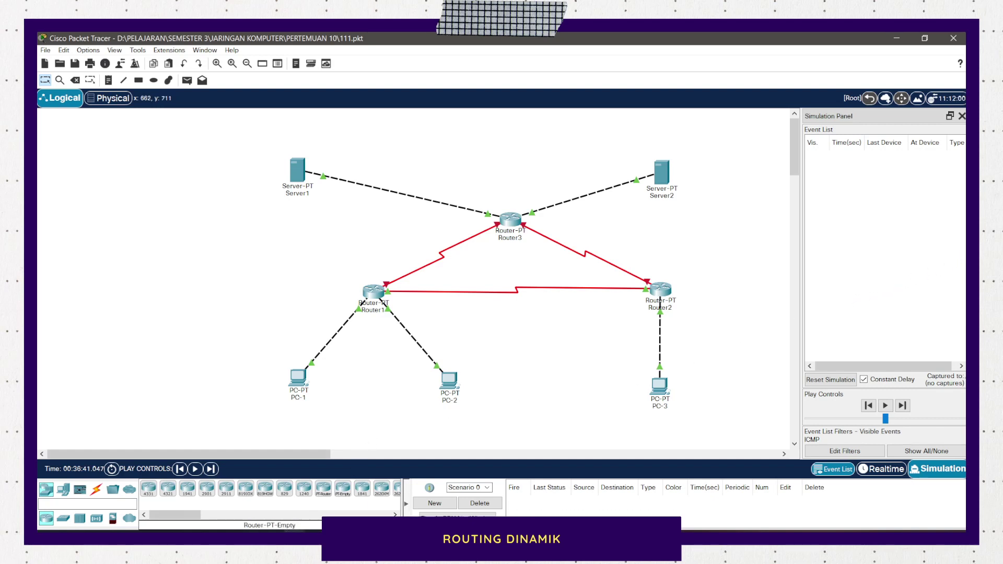
left_click(273, 479)
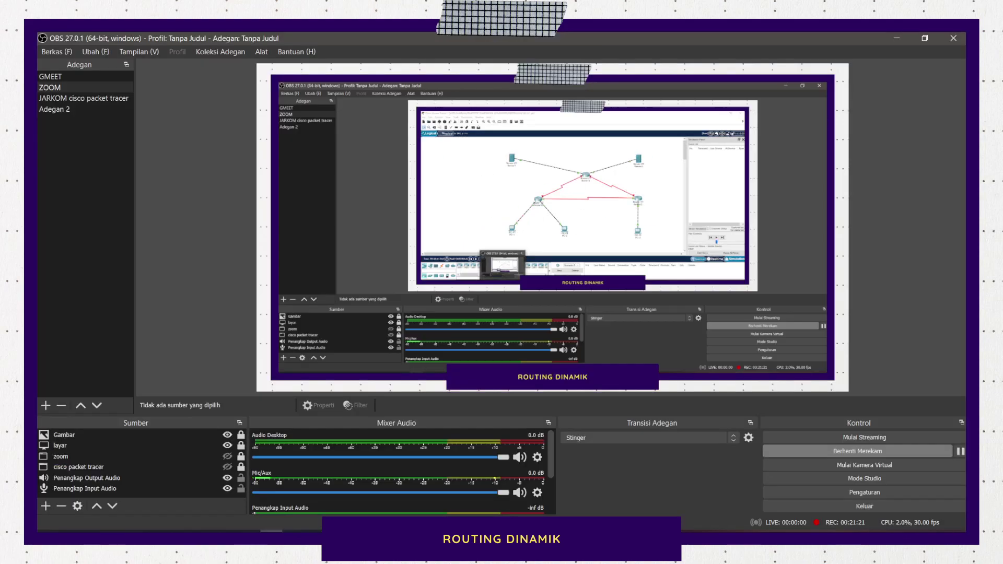